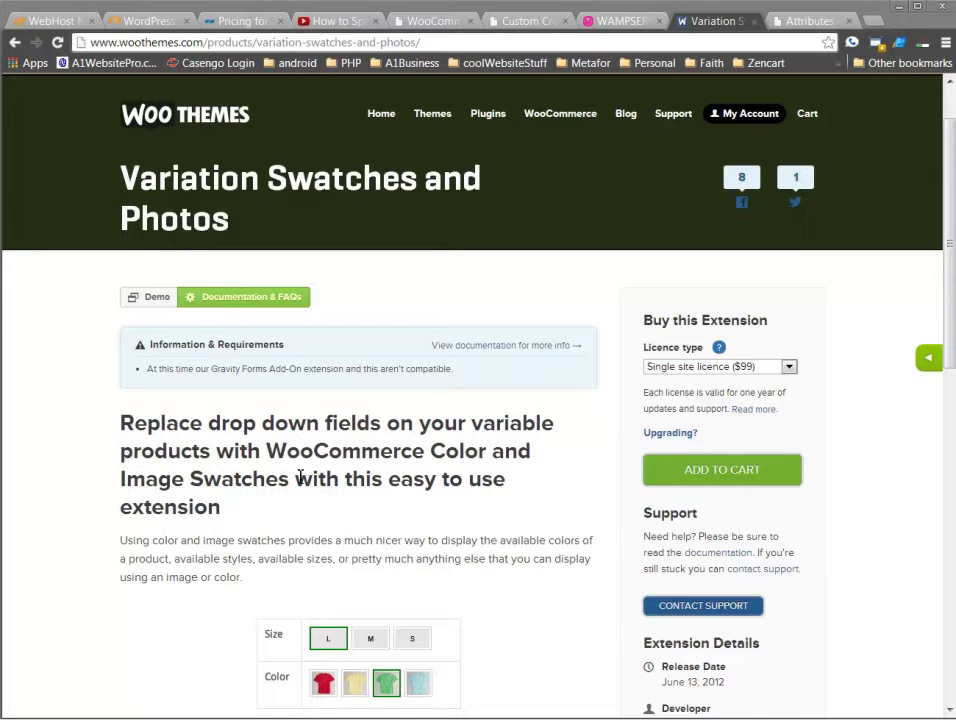
Highlight the heading about replacing drop-down fields and the Variation Swatches and Photos title.
{"action": "left_click_drag", "start_coordinate": [121, 425], "coordinate": [237, 510]}
{"action": "left_click", "coordinate": [237, 510]}
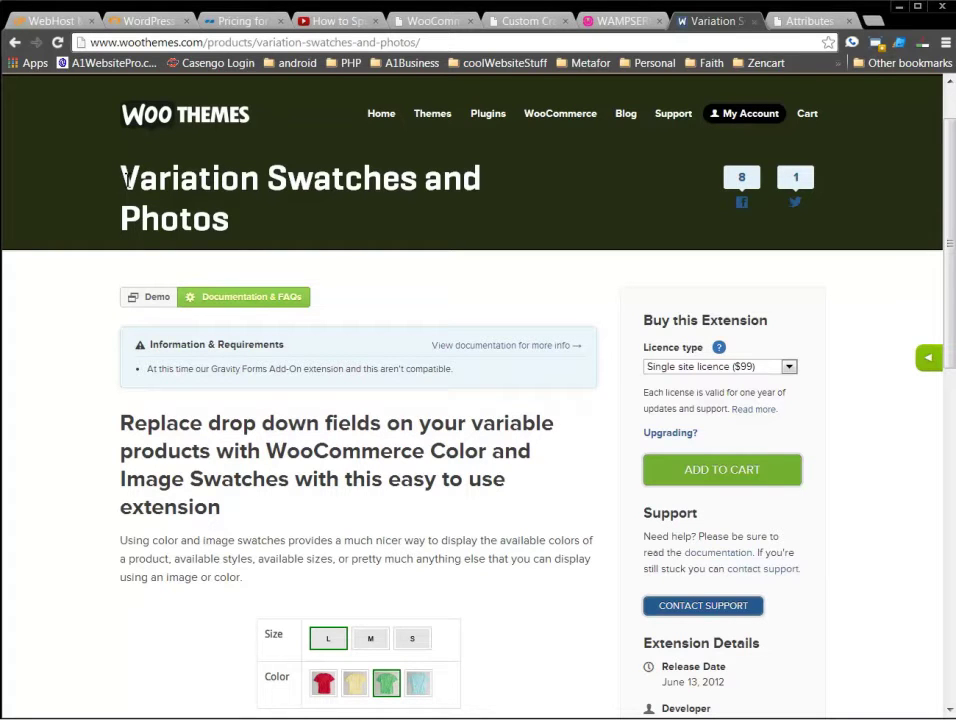
{"action": "left_click_drag", "start_coordinate": [122, 178], "coordinate": [238, 212]}
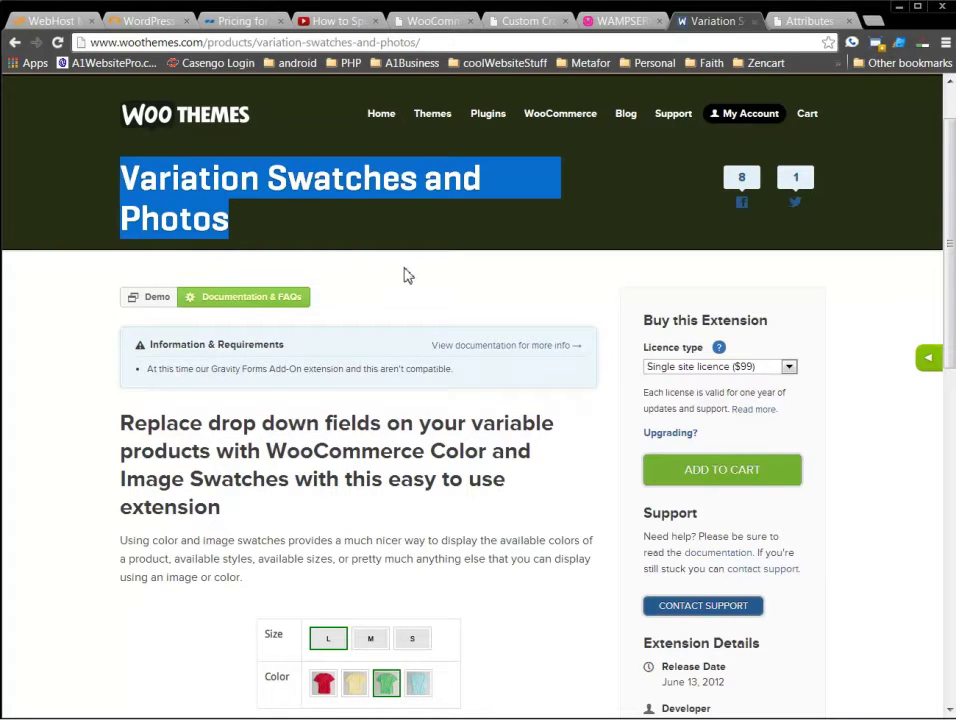
{"action": "left_click", "coordinate": [341, 487]}
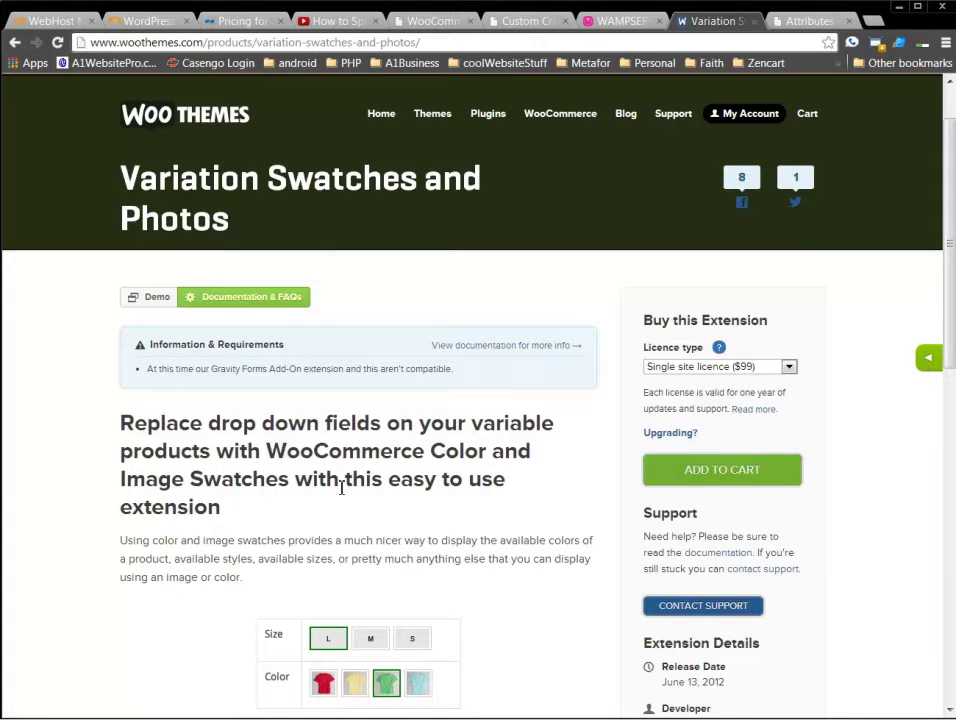
{"action": "left_click_drag", "start_coordinate": [121, 421], "coordinate": [235, 504]}
{"action": "left_click", "coordinate": [256, 491]}
{"action": "scroll", "coordinate": [320, 489], "scroll_direction": "down", "scroll_amount": 1}
{"action": "scroll", "coordinate": [322, 488], "scroll_direction": "up", "scroll_amount": 1}
{"action": "scroll", "coordinate": [400, 525], "scroll_direction": "down", "scroll_amount": 1}
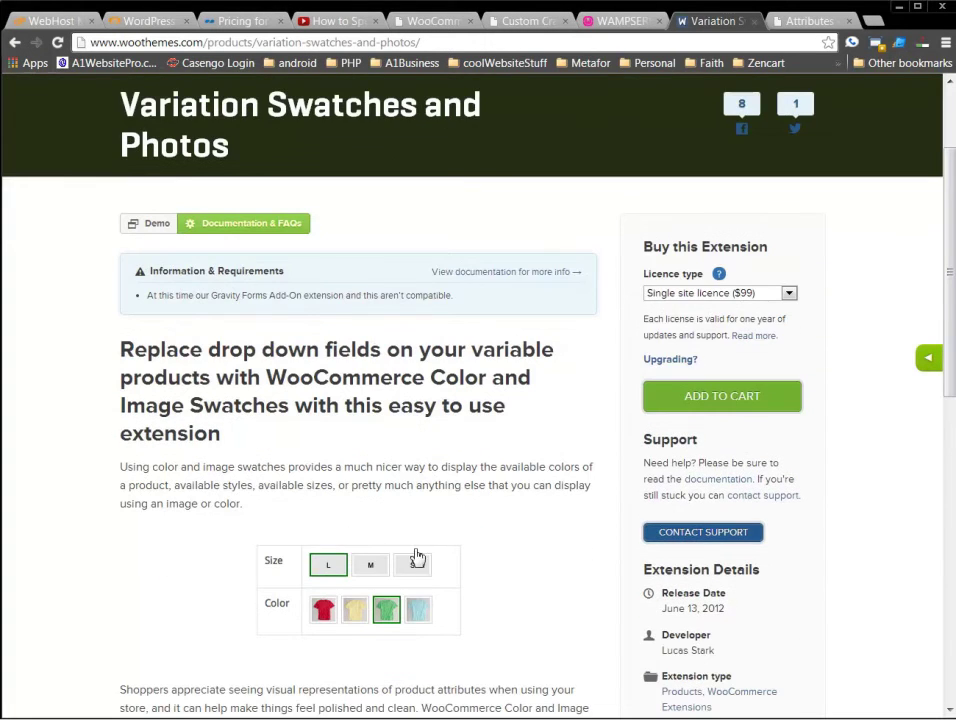
{"action": "scroll", "coordinate": [416, 522], "scroll_direction": "up", "scroll_amount": 1}
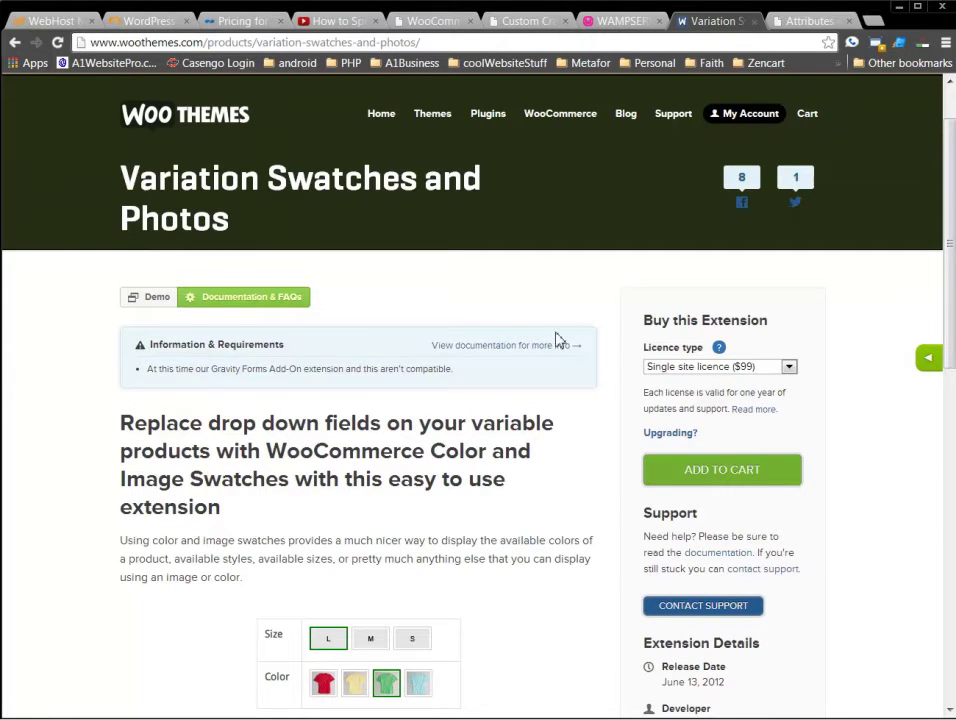
On the Custom Crawfish Shirt page, try all three design swatches and note the $1 price.
{"action": "left_click", "coordinate": [437, 22]}
{"action": "left_click", "coordinate": [500, 21]}
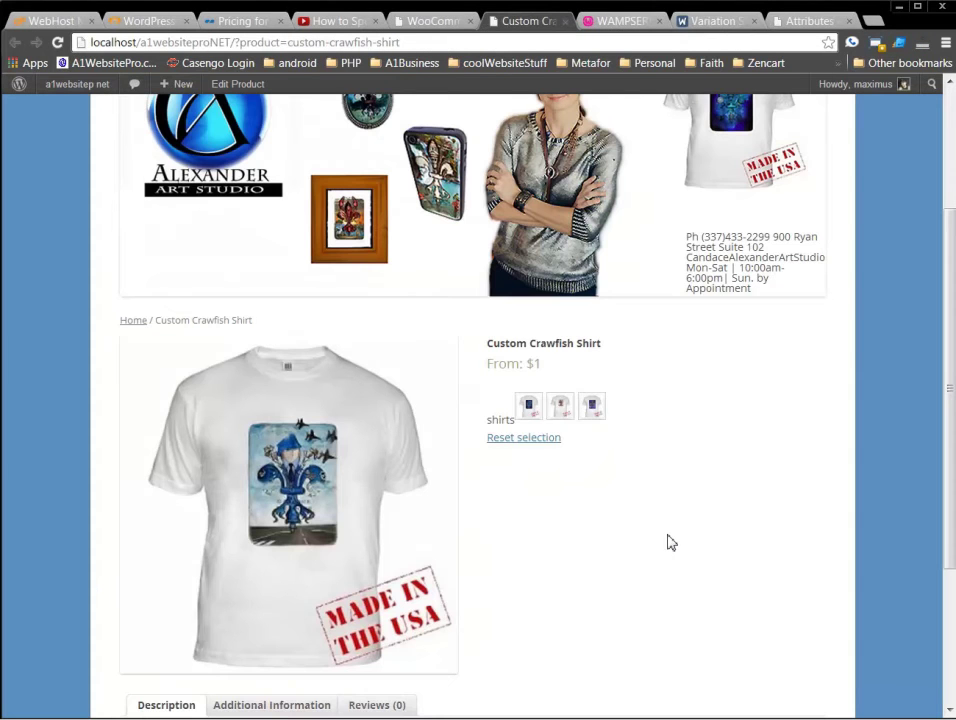
{"action": "scroll", "coordinate": [671, 543], "scroll_direction": "down", "scroll_amount": 1}
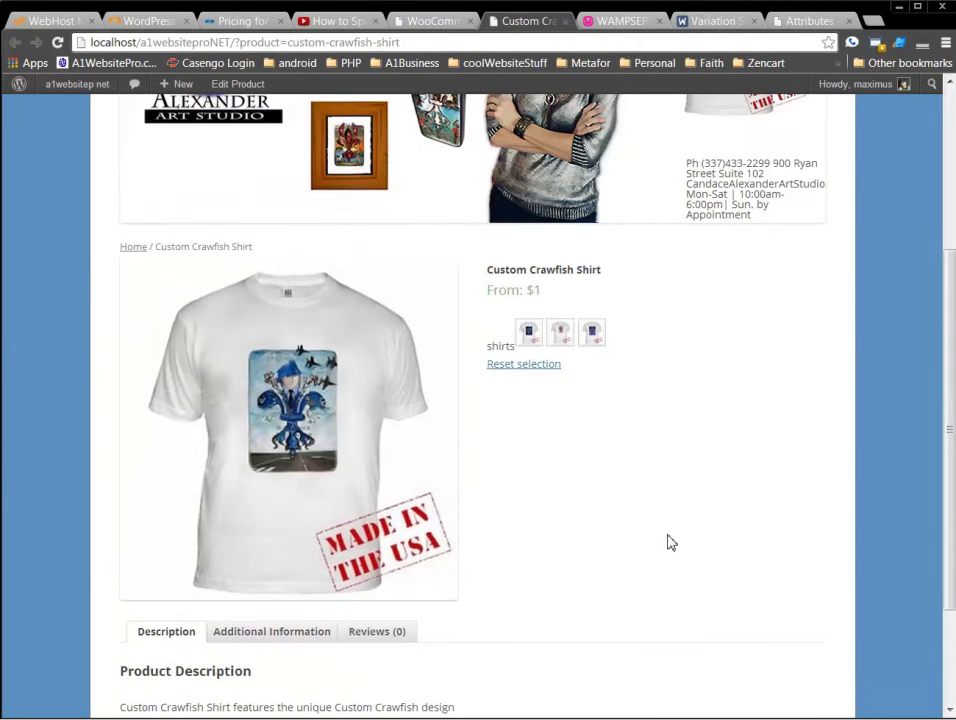
{"action": "left_click", "coordinate": [528, 334]}
{"action": "left_click", "coordinate": [561, 334]}
{"action": "left_click", "coordinate": [594, 334]}
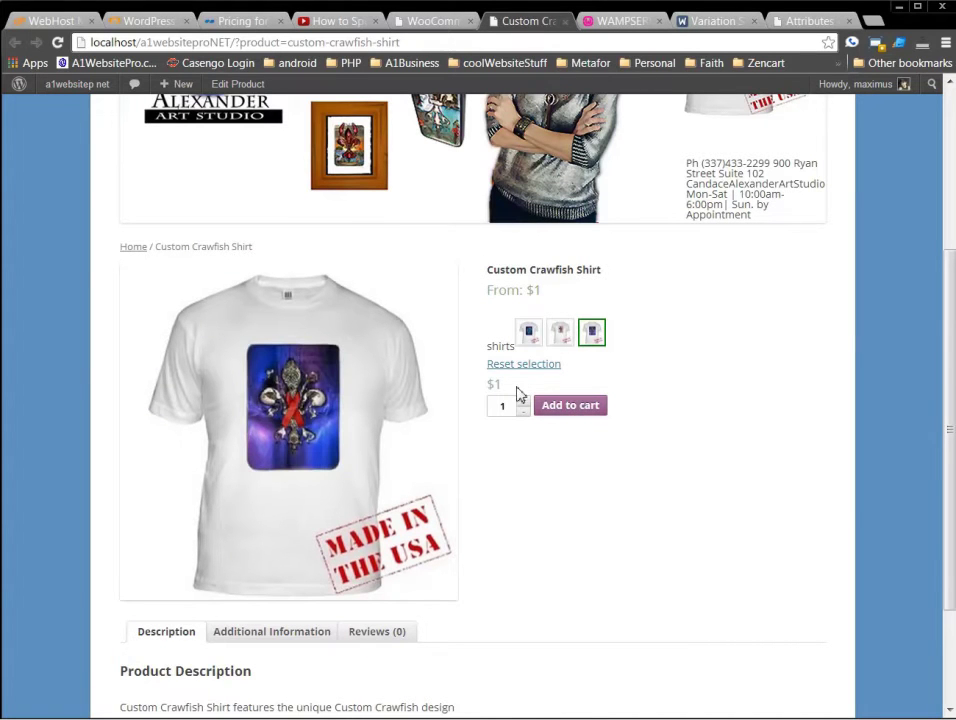
{"action": "left_click_drag", "start_coordinate": [514, 391], "coordinate": [490, 386]}
Cycle the swatches again, comparing $11 and $1 prices, ending on the middle red fleur-de-lis.
{"action": "left_click", "coordinate": [527, 335]}
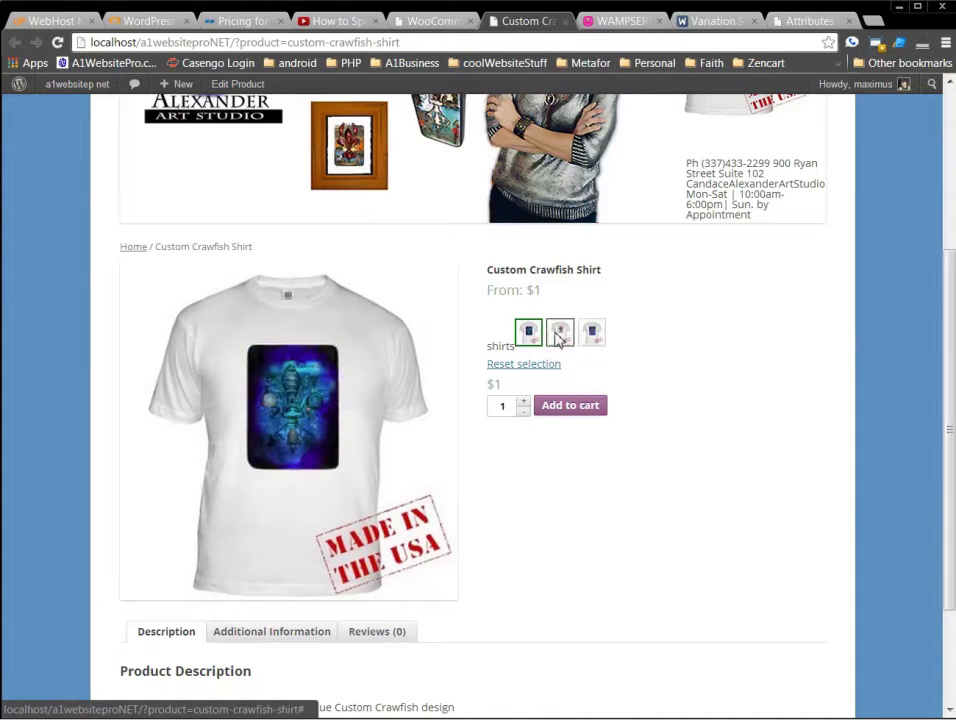
{"action": "left_click", "coordinate": [561, 335]}
{"action": "left_click", "coordinate": [592, 334]}
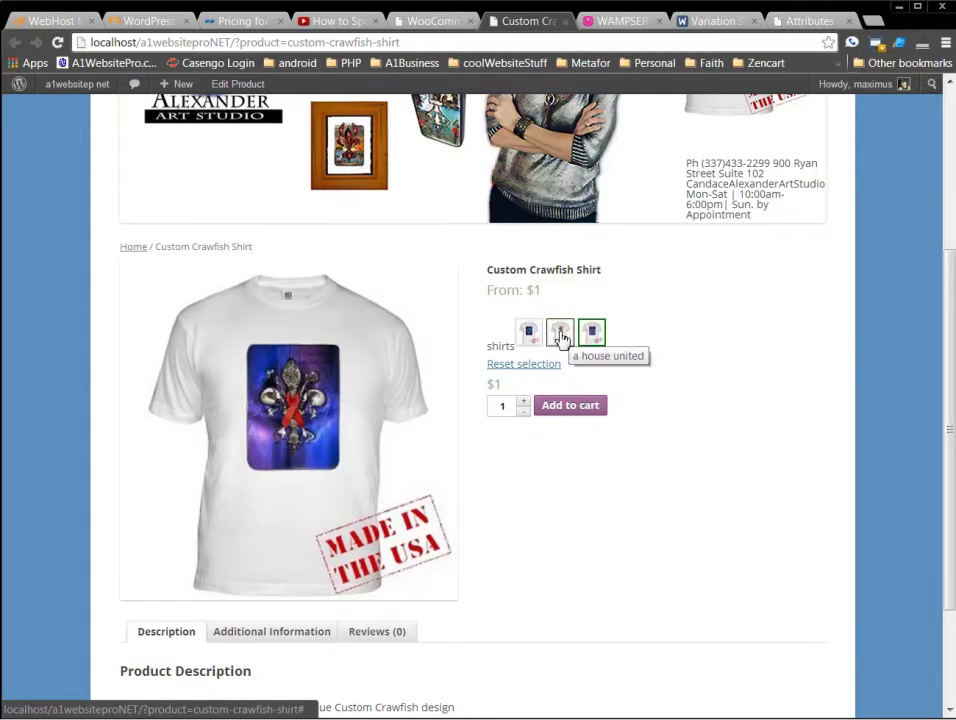
{"action": "left_click", "coordinate": [560, 336]}
{"action": "left_click", "coordinate": [530, 338]}
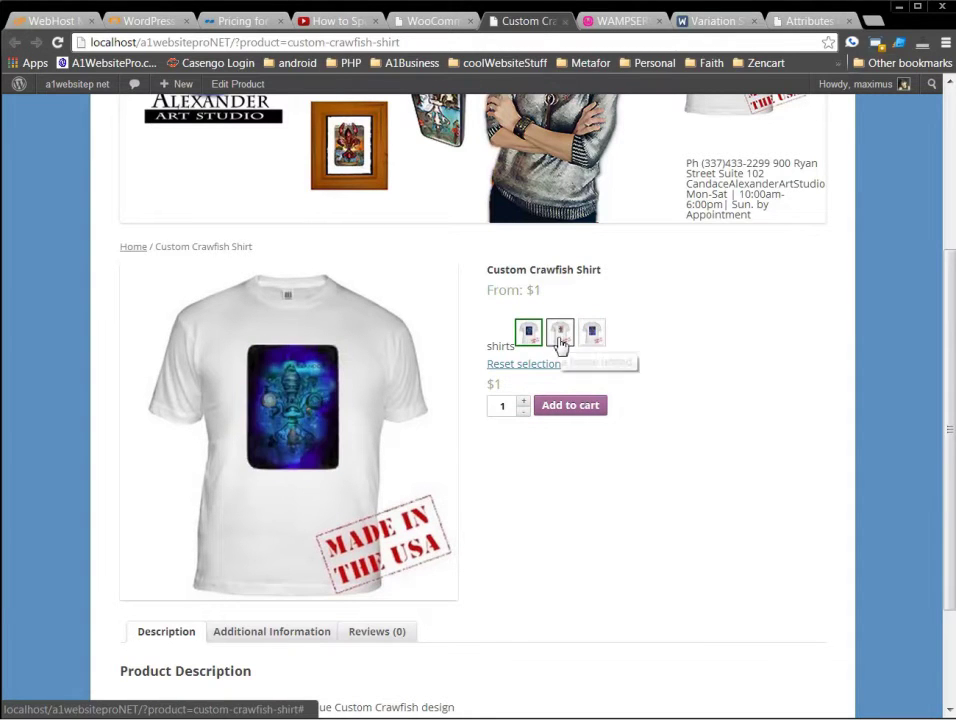
{"action": "left_click", "coordinate": [560, 338]}
{"action": "left_click", "coordinate": [593, 336]}
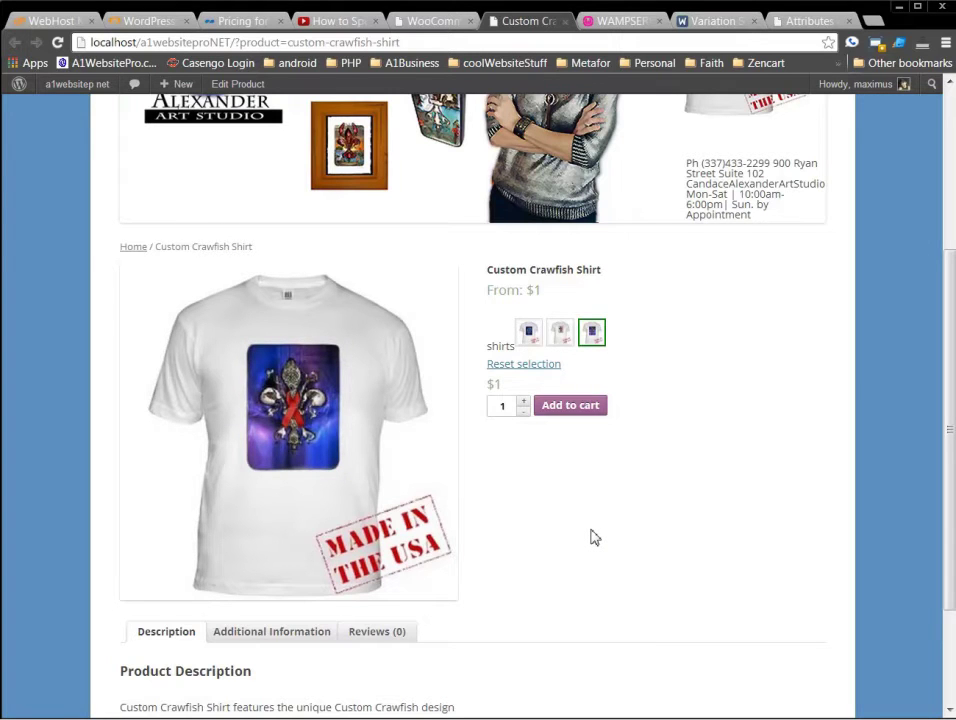
{"action": "scroll", "coordinate": [596, 542], "scroll_direction": "down", "scroll_amount": 1}
{"action": "scroll", "coordinate": [597, 545], "scroll_direction": "up", "scroll_amount": 1}
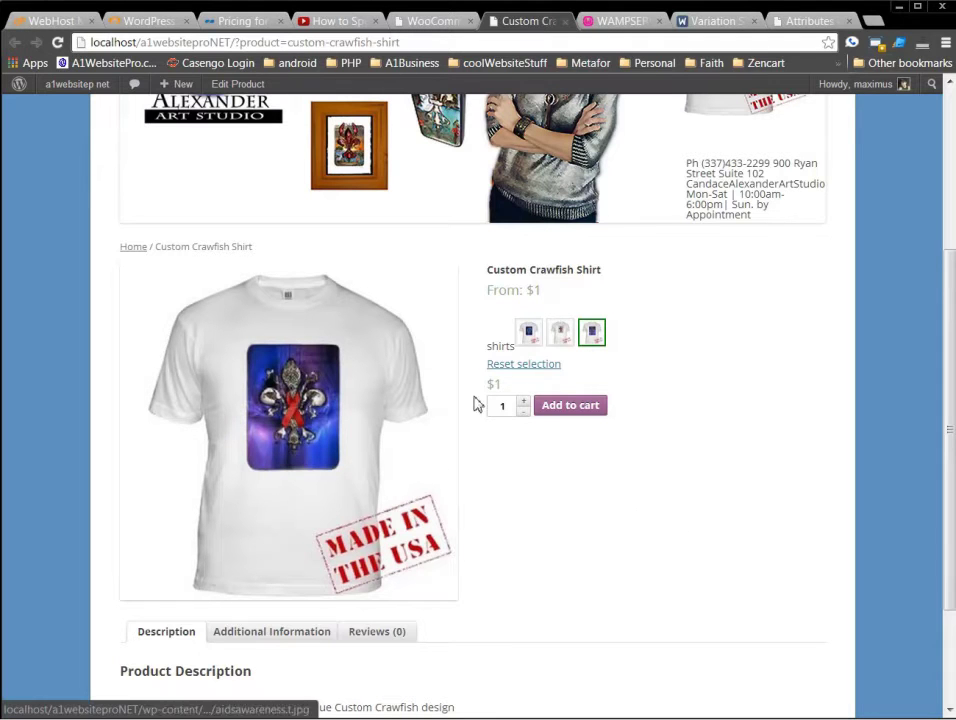
{"action": "left_click", "coordinate": [560, 334]}
Preview the blue, red fleur-de-lis and third designs, comparing their $11 and $1 prices.
{"action": "left_click", "coordinate": [528, 338]}
{"action": "left_click", "coordinate": [571, 341]}
{"action": "left_click", "coordinate": [590, 335]}
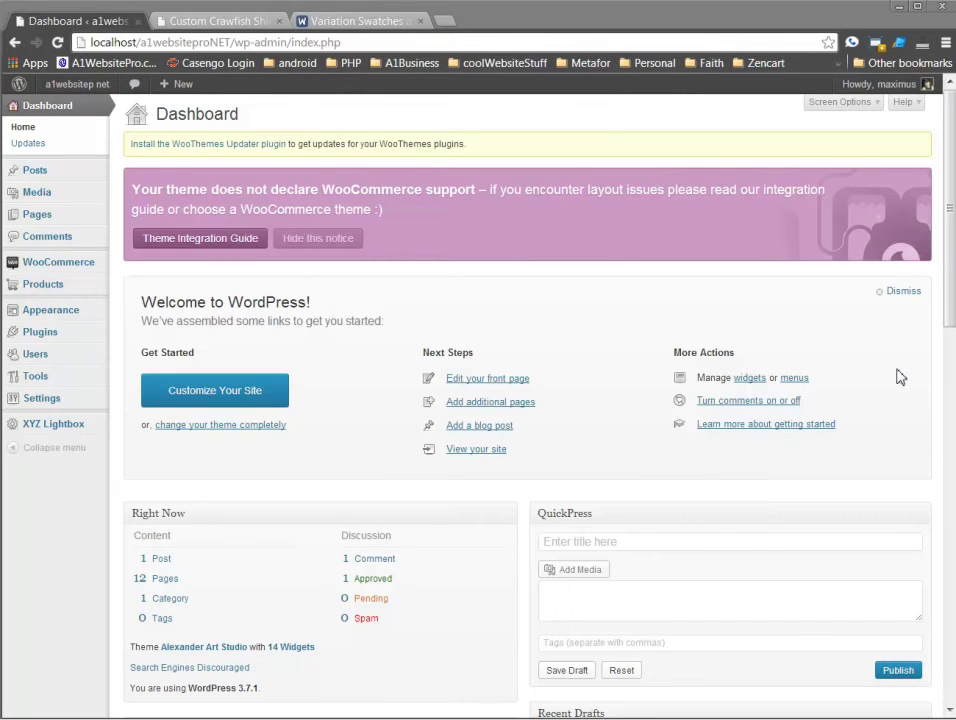
{"action": "left_click", "coordinate": [240, 20]}
{"action": "left_click", "coordinate": [529, 338]}
{"action": "left_click", "coordinate": [561, 334]}
{"action": "left_click", "coordinate": [590, 333]}
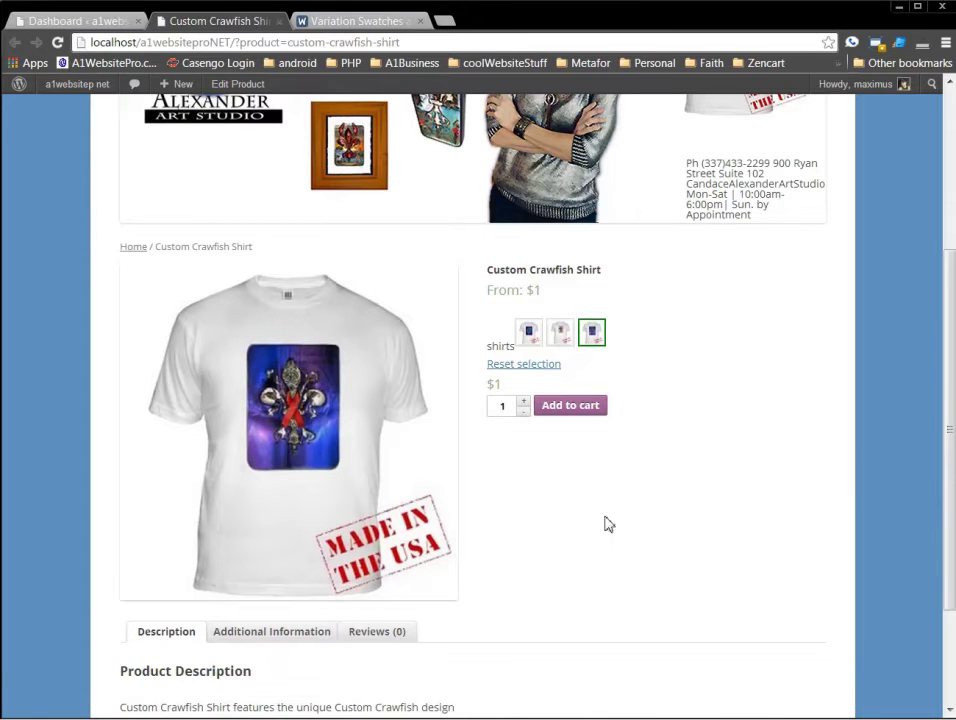
{"action": "left_click", "coordinate": [558, 338]}
{"action": "left_click", "coordinate": [531, 333]}
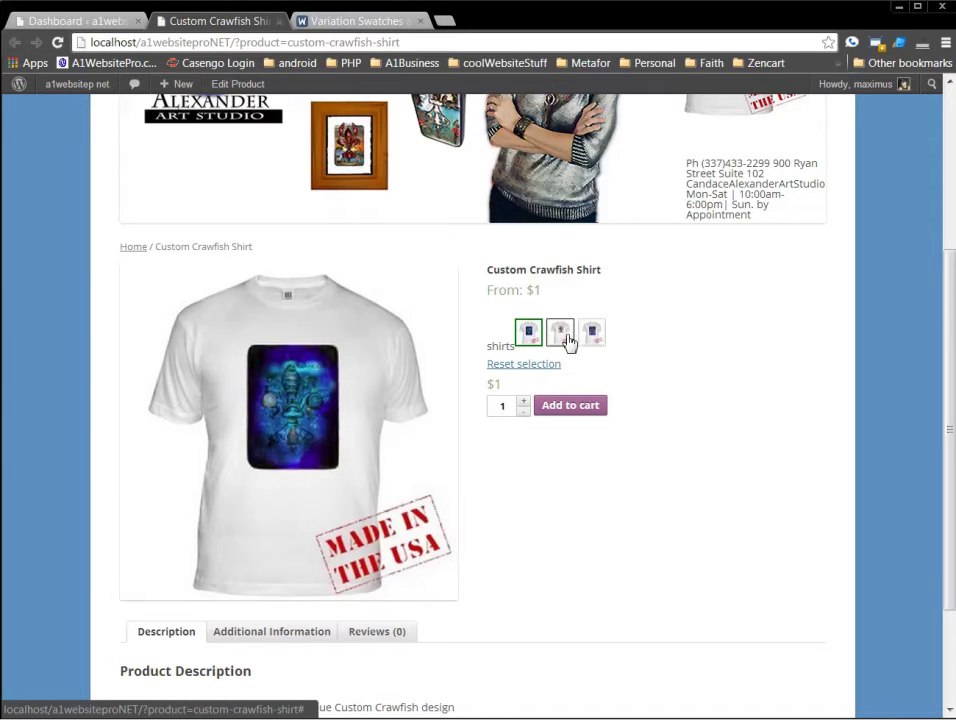
Cycle through the three design swatches several more times, including the AIDS ribbon design.
{"action": "left_click", "coordinate": [565, 338]}
{"action": "left_click", "coordinate": [591, 338]}
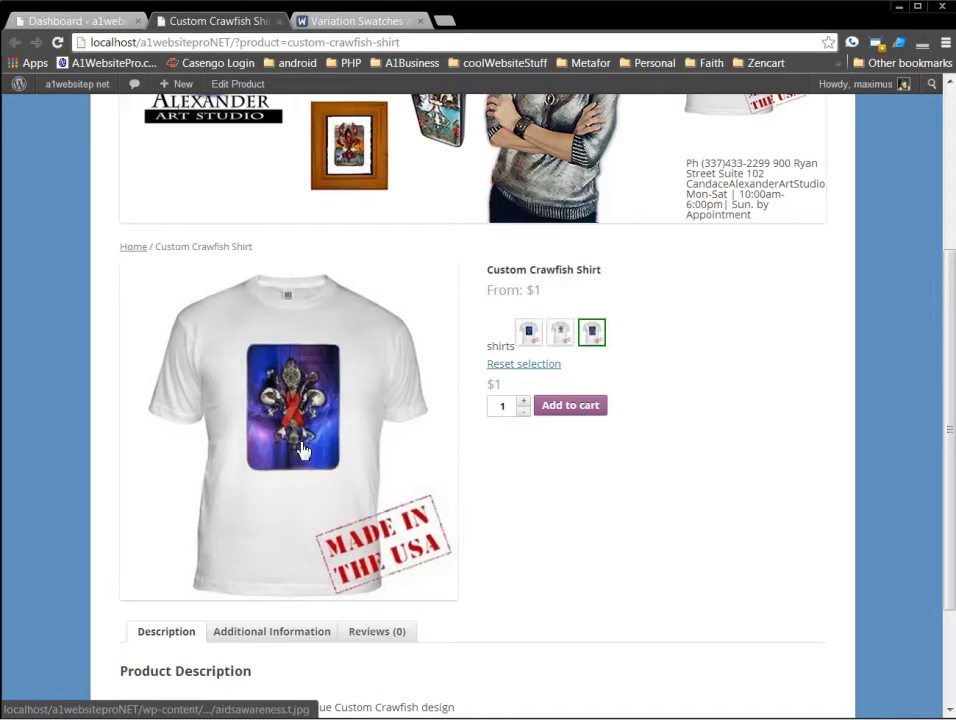
{"action": "left_click", "coordinate": [529, 334]}
{"action": "left_click", "coordinate": [561, 334]}
{"action": "left_click", "coordinate": [591, 333]}
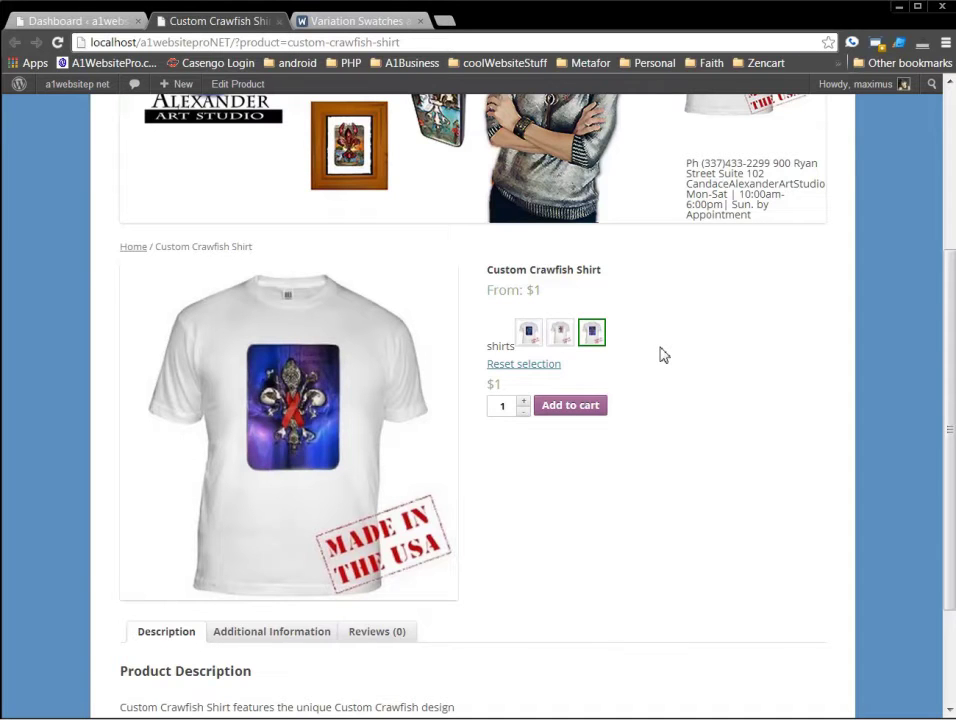
{"action": "left_click", "coordinate": [529, 335]}
{"action": "left_click", "coordinate": [560, 336]}
{"action": "left_click", "coordinate": [591, 335]}
{"action": "left_click", "coordinate": [557, 335]}
{"action": "left_click", "coordinate": [529, 335]}
{"action": "left_click", "coordinate": [560, 336]}
Keep alternating swatches, ending on the third purple fleur-de-lis design at $1.
{"action": "left_click", "coordinate": [590, 337]}
{"action": "left_click", "coordinate": [562, 338]}
{"action": "left_click", "coordinate": [529, 337]}
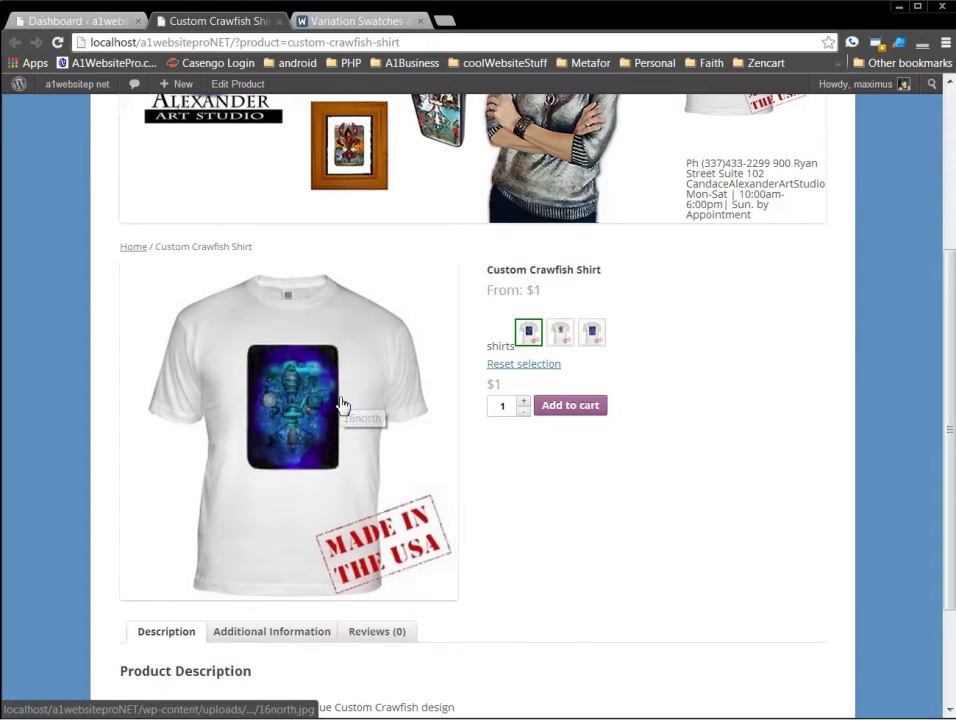
{"action": "left_click", "coordinate": [562, 333]}
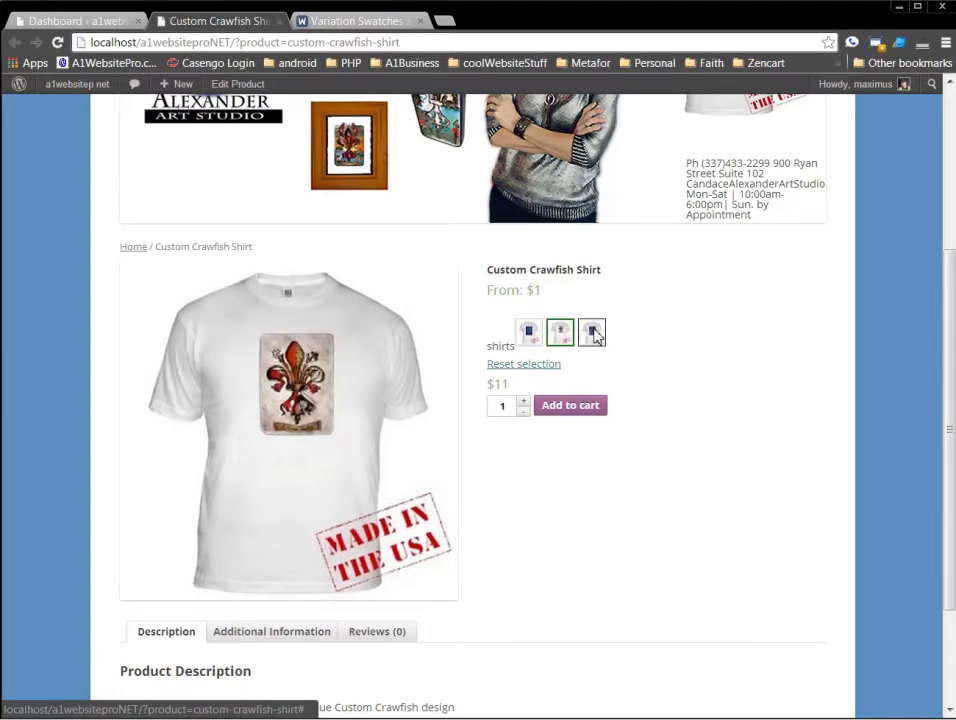
{"action": "left_click", "coordinate": [594, 335]}
{"action": "left_click", "coordinate": [560, 334]}
{"action": "left_click", "coordinate": [527, 336]}
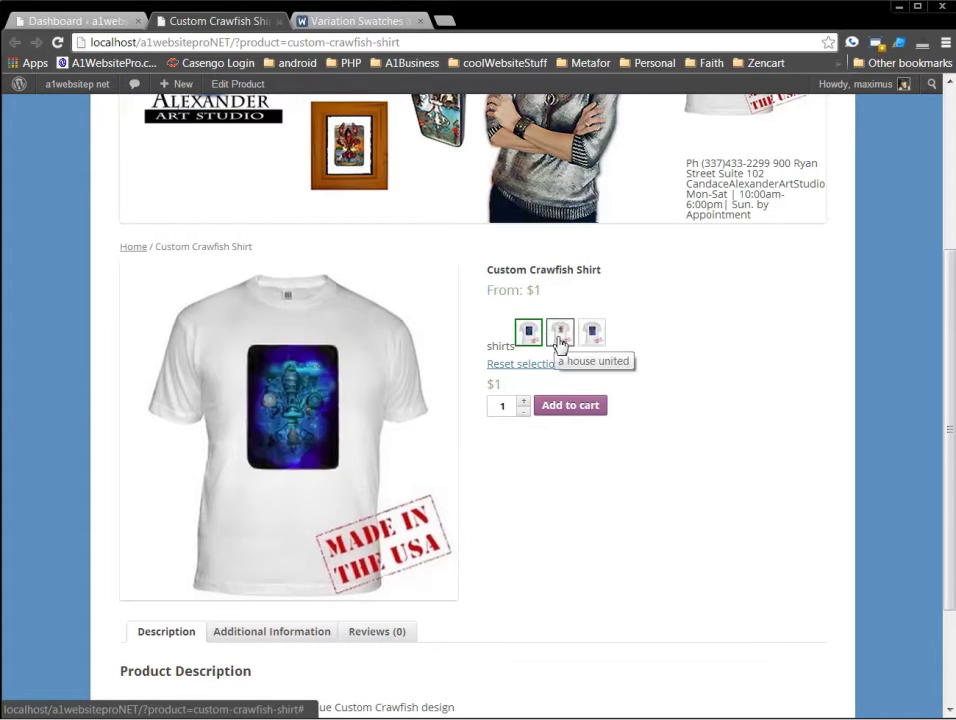
{"action": "left_click", "coordinate": [560, 334]}
{"action": "left_click", "coordinate": [594, 334]}
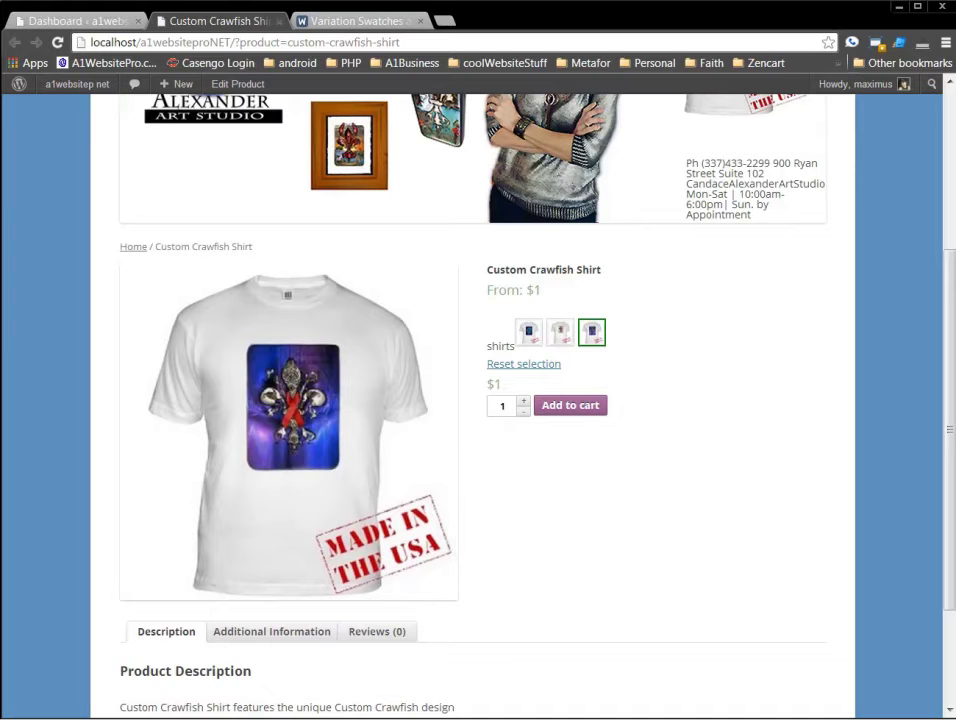
In 16north.jpg, test-move and restore Layer 0, then add an empty Layer 1 above it.
{"action": "key", "text": "alt+Tab"}
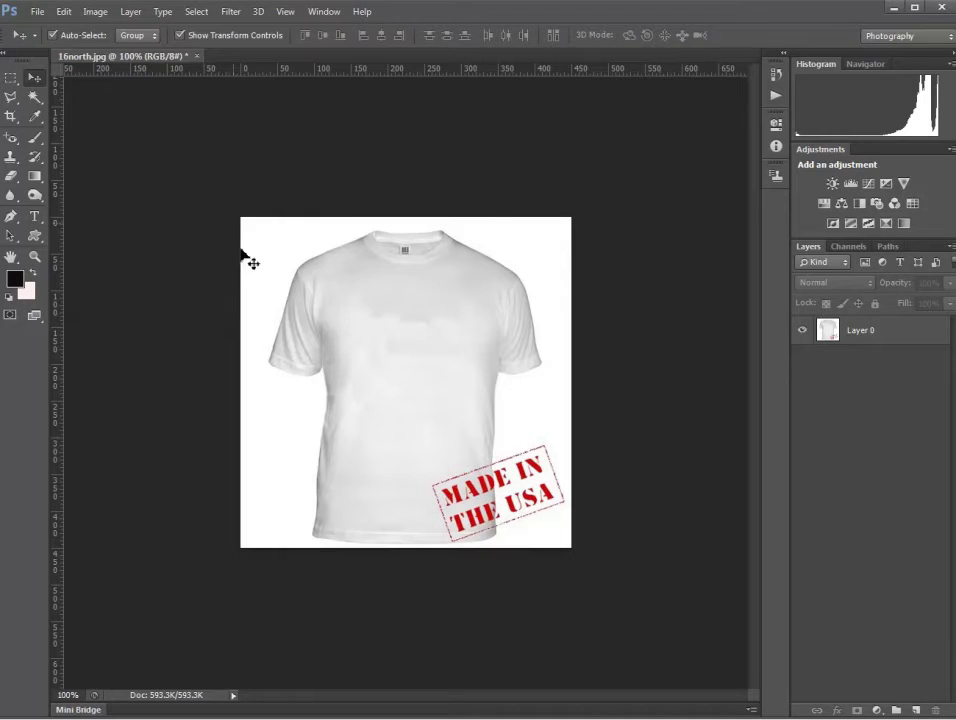
{"action": "left_click_drag", "start_coordinate": [412, 341], "coordinate": [437, 331]}
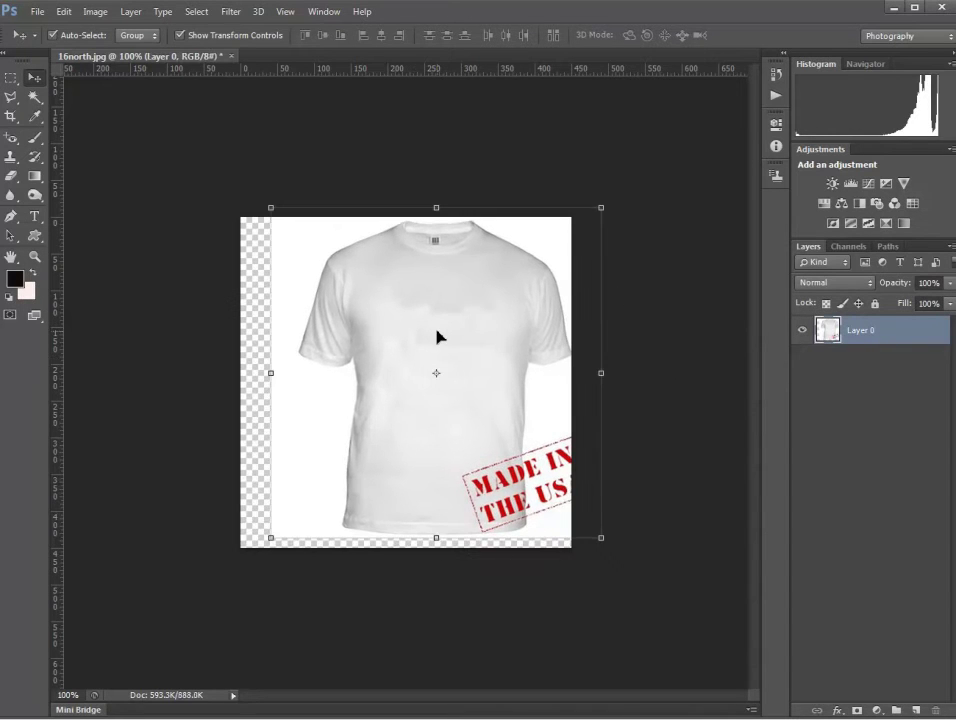
{"action": "key", "text": "ctrl+z"}
{"action": "left_click", "coordinate": [674, 312]}
{"action": "left_click", "coordinate": [437, 298]}
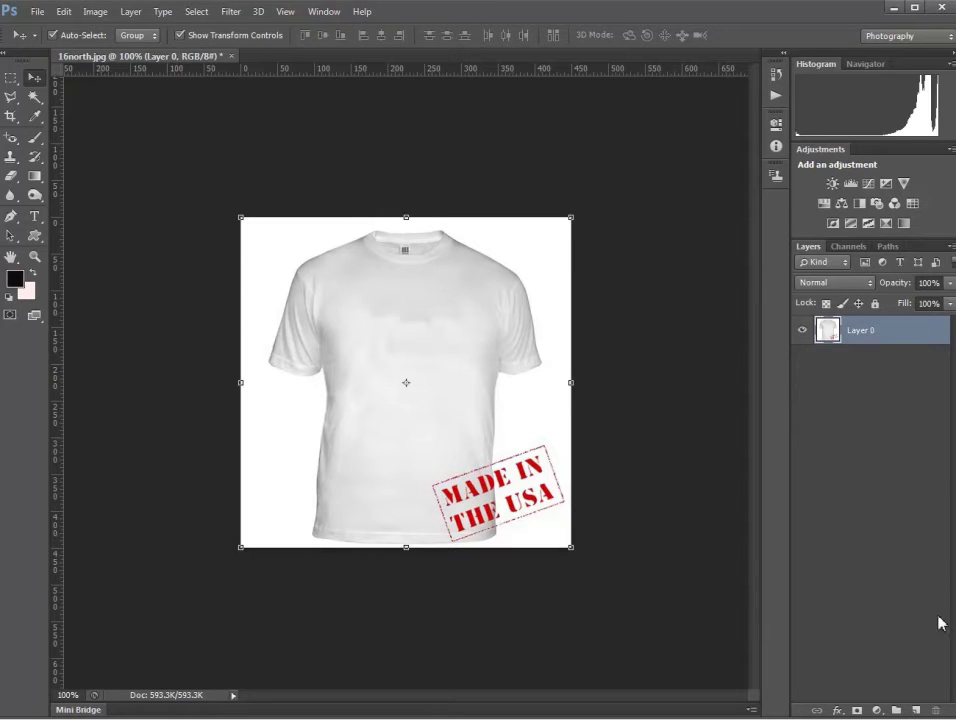
{"action": "left_click", "coordinate": [917, 711]}
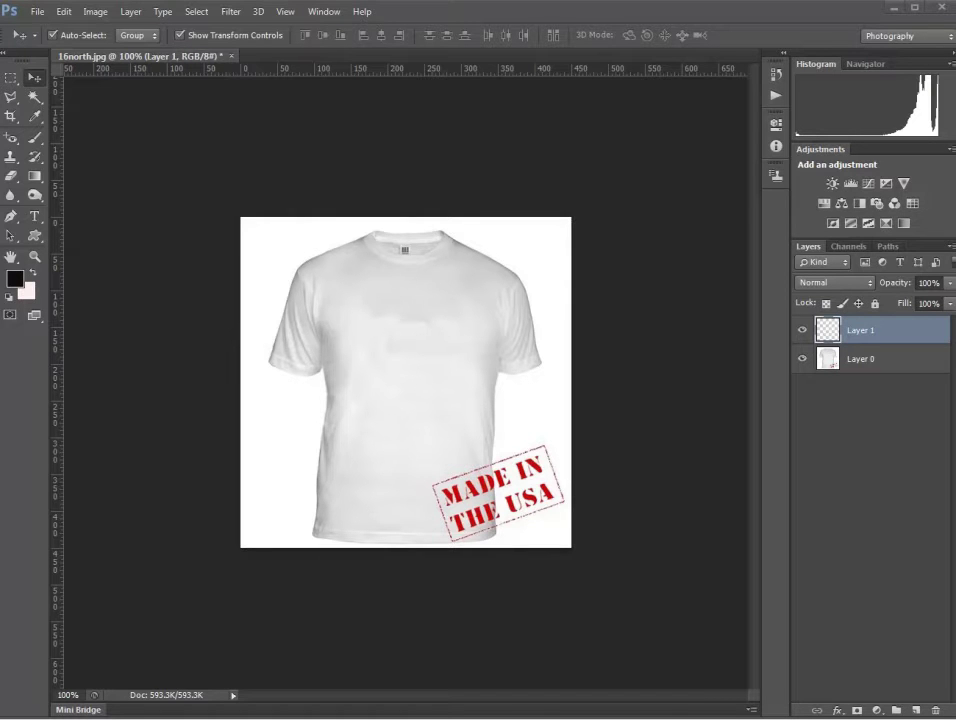
{"action": "key", "text": "ctrl+t"}
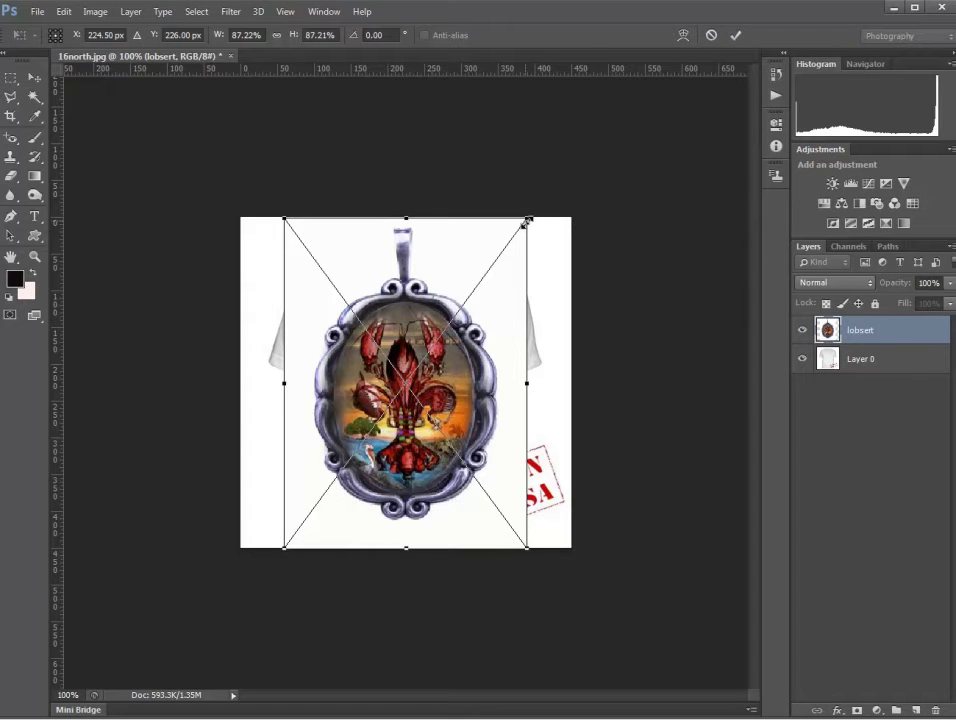
Scale the crawfish pendant to about 51%, position it on the shirt's chest, and commit the placement.
{"action": "left_click_drag", "start_coordinate": [527, 221], "coordinate": [418, 361]}
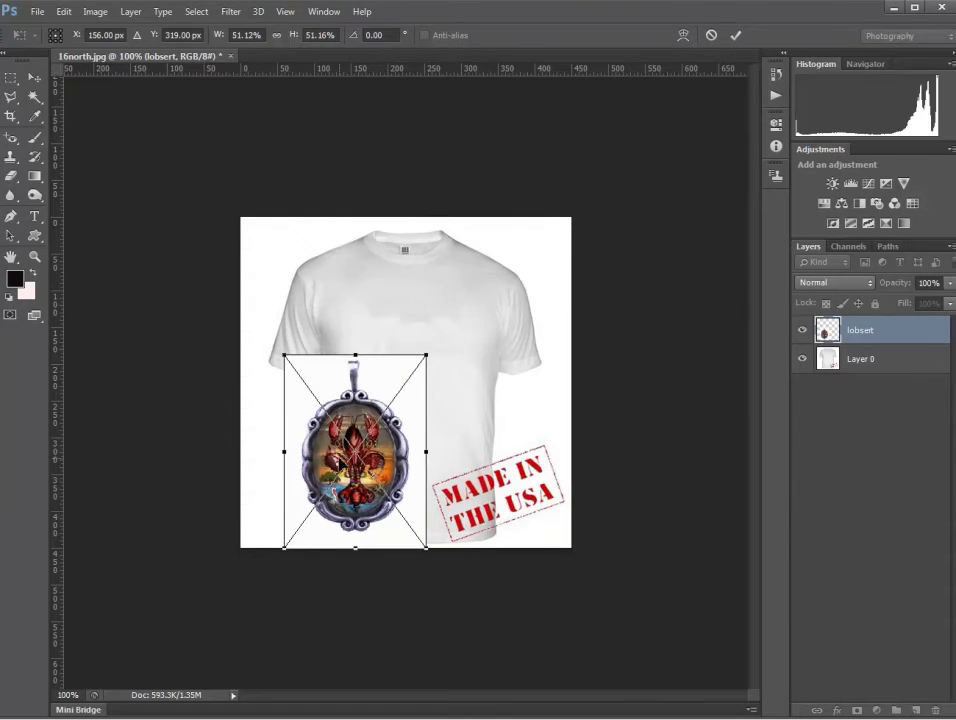
{"action": "left_click_drag", "start_coordinate": [339, 459], "coordinate": [411, 343]}
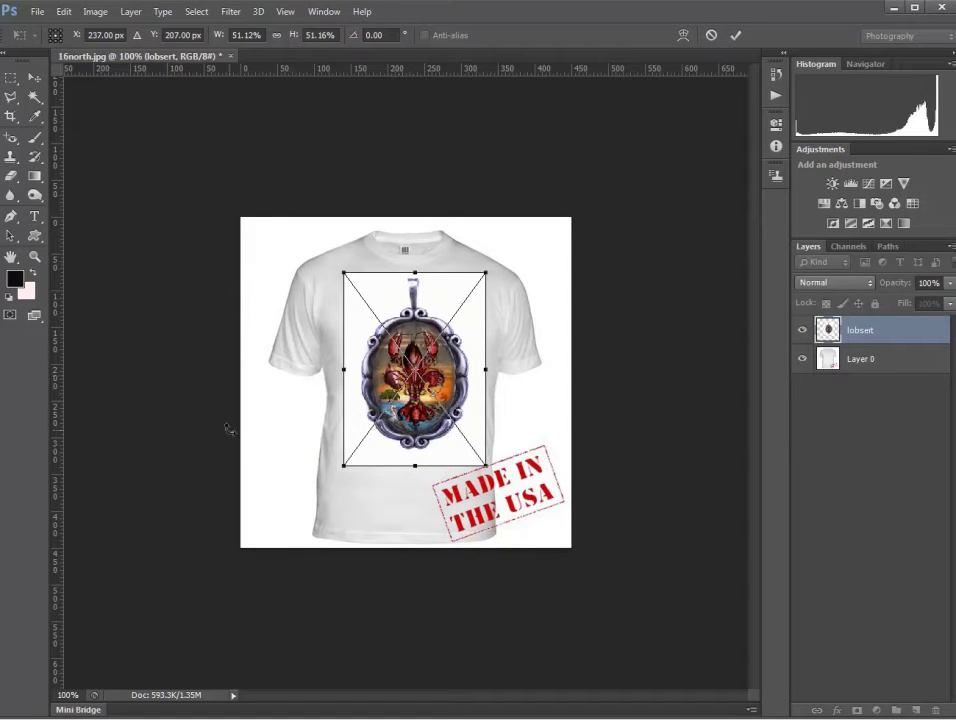
{"action": "left_click", "coordinate": [34, 80]}
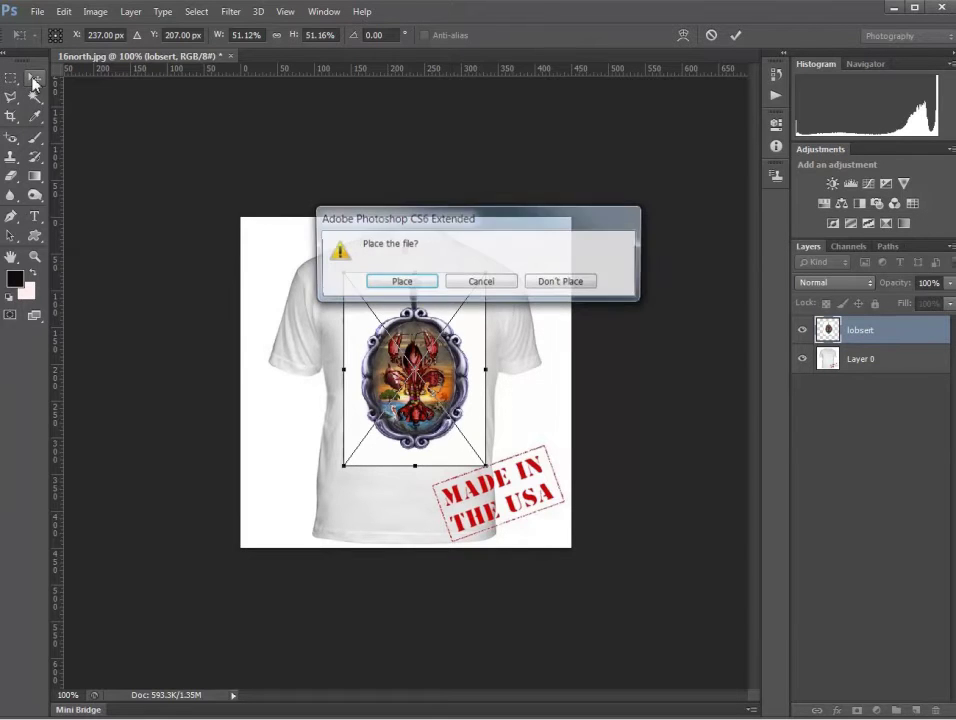
{"action": "left_click", "coordinate": [401, 282]}
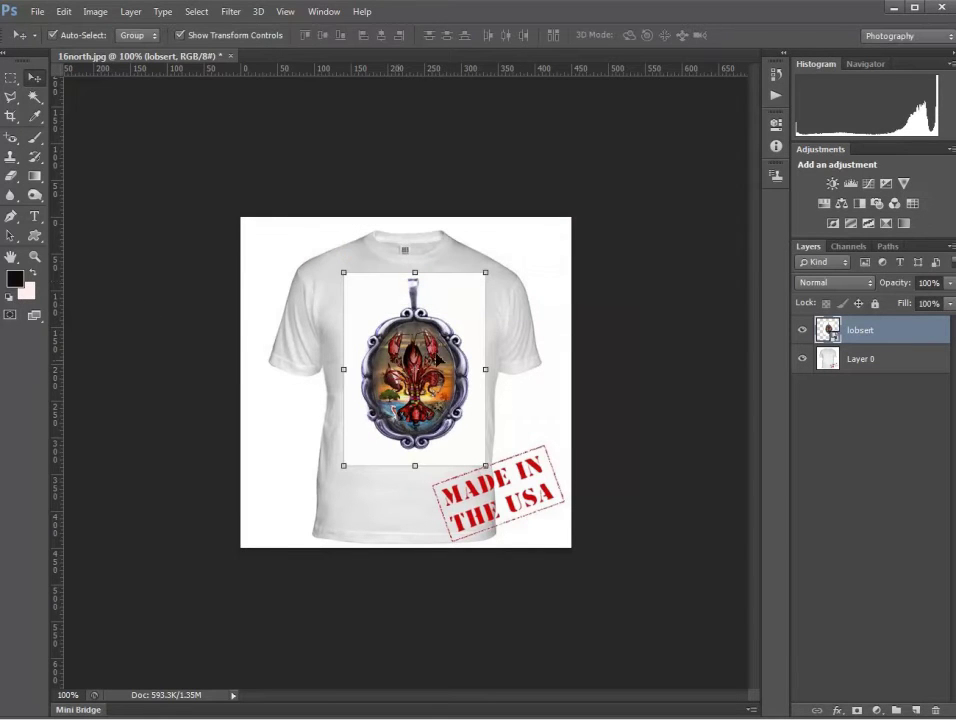
Rasterize the lobsert layer and clear the white background around the pendant with the Magic Wand.
{"action": "left_click", "coordinate": [35, 97]}
{"action": "left_click", "coordinate": [367, 287]}
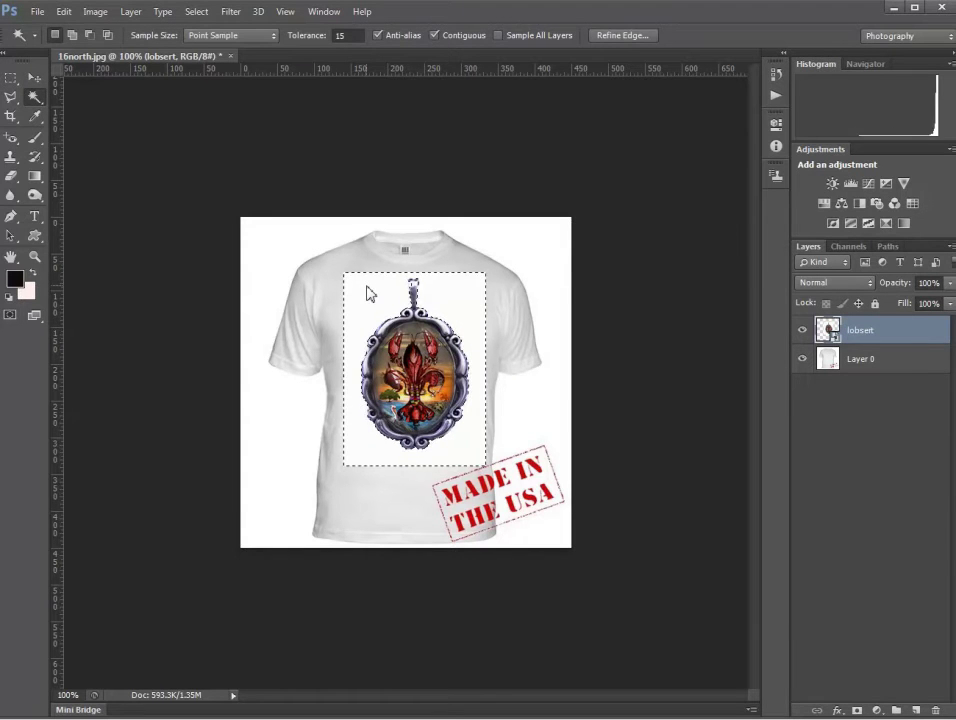
{"action": "key", "text": "Delete"}
{"action": "left_click", "coordinate": [441, 282]}
{"action": "key", "text": "Delete"}
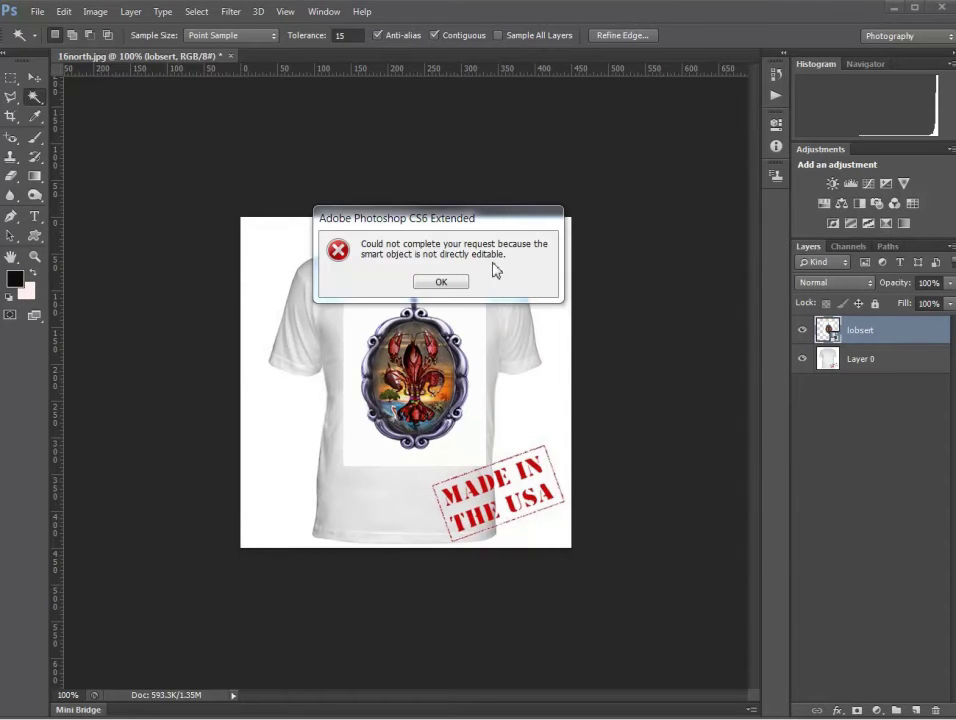
{"action": "left_click", "coordinate": [441, 283]}
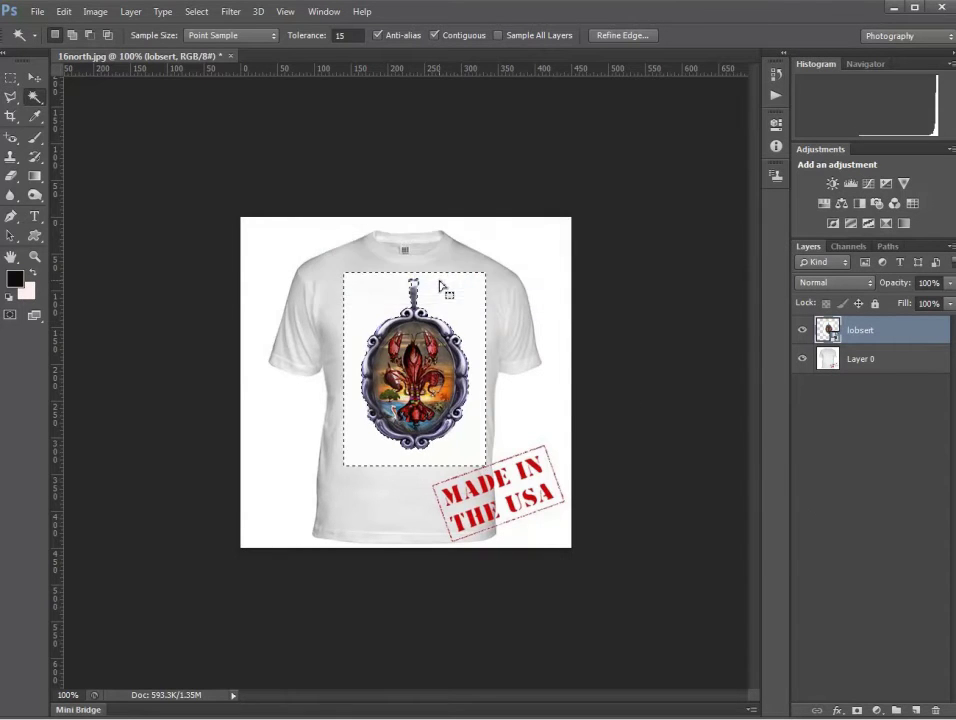
{"action": "right_click", "coordinate": [891, 336]}
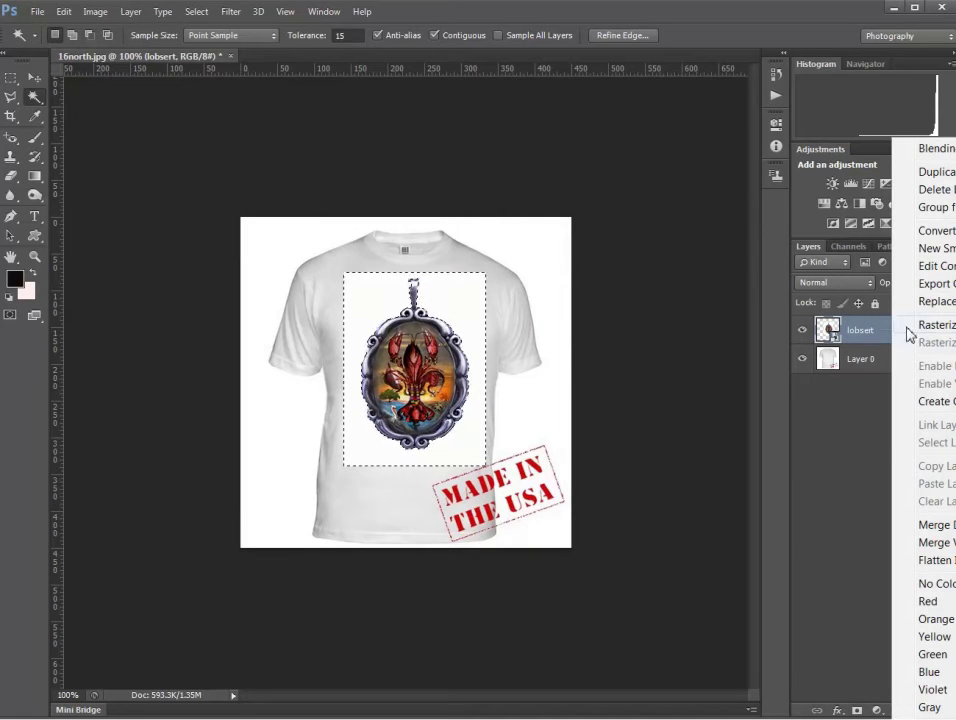
{"action": "left_click", "coordinate": [938, 325]}
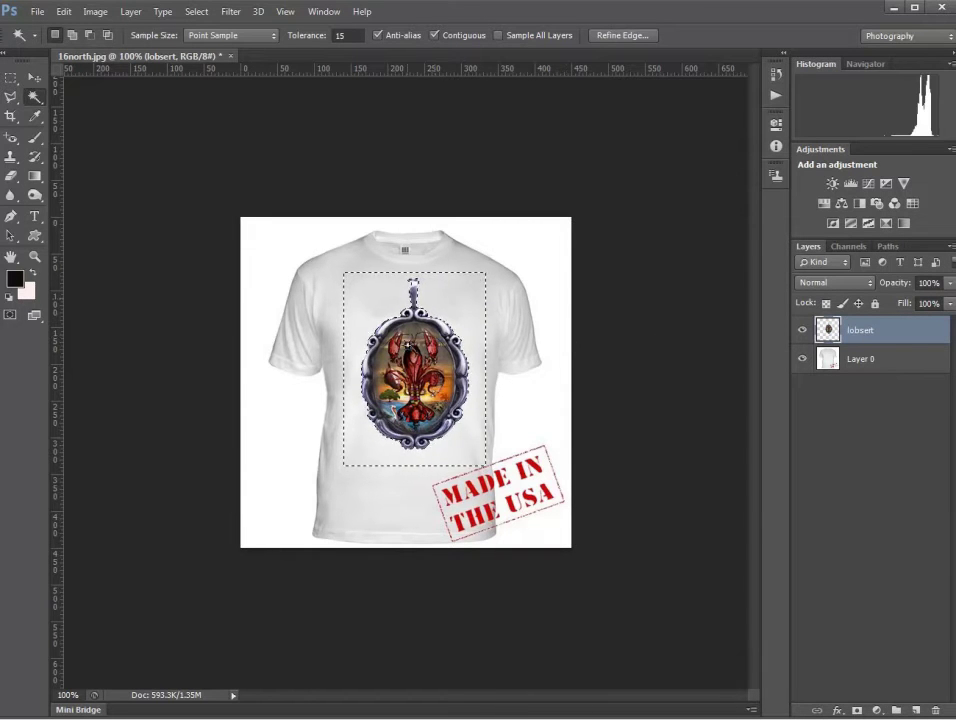
{"action": "left_click", "coordinate": [11, 77]}
{"action": "key", "text": "ctrl+d"}
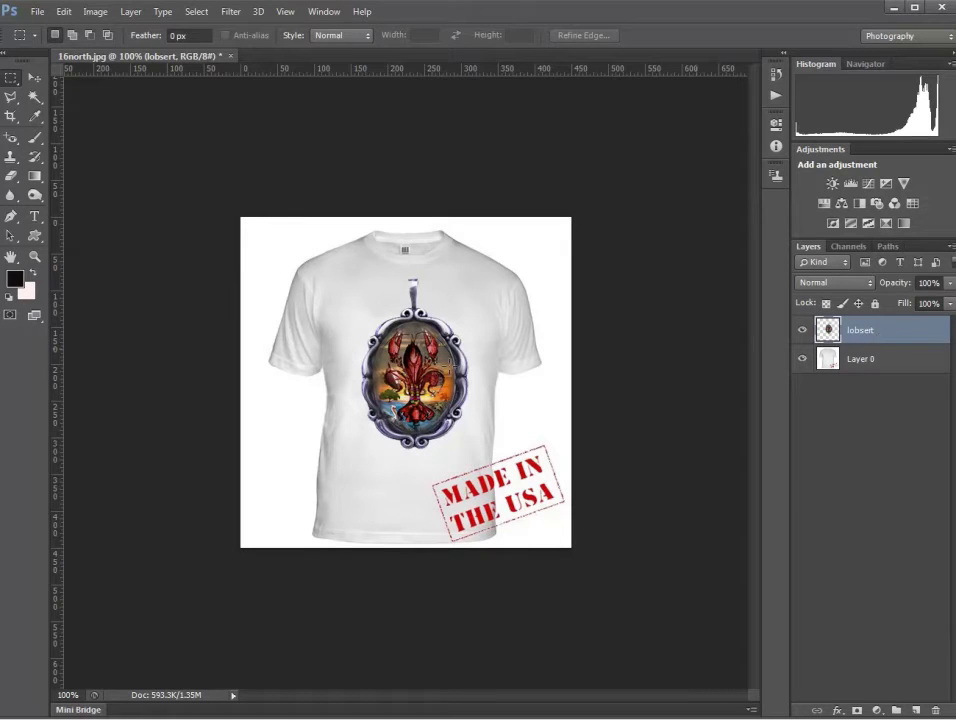
Scale the lobster pendant down to about 91% by 89%, apply it, and check its visibility.
{"action": "left_click", "coordinate": [34, 78]}
{"action": "left_click_drag", "start_coordinate": [470, 281], "coordinate": [461, 296]}
{"action": "left_click", "coordinate": [31, 80]}
{"action": "left_click", "coordinate": [402, 281]}
{"action": "left_click", "coordinate": [845, 487]}
{"action": "left_click", "coordinate": [802, 331]}
{"action": "left_click", "coordinate": [802, 331]}
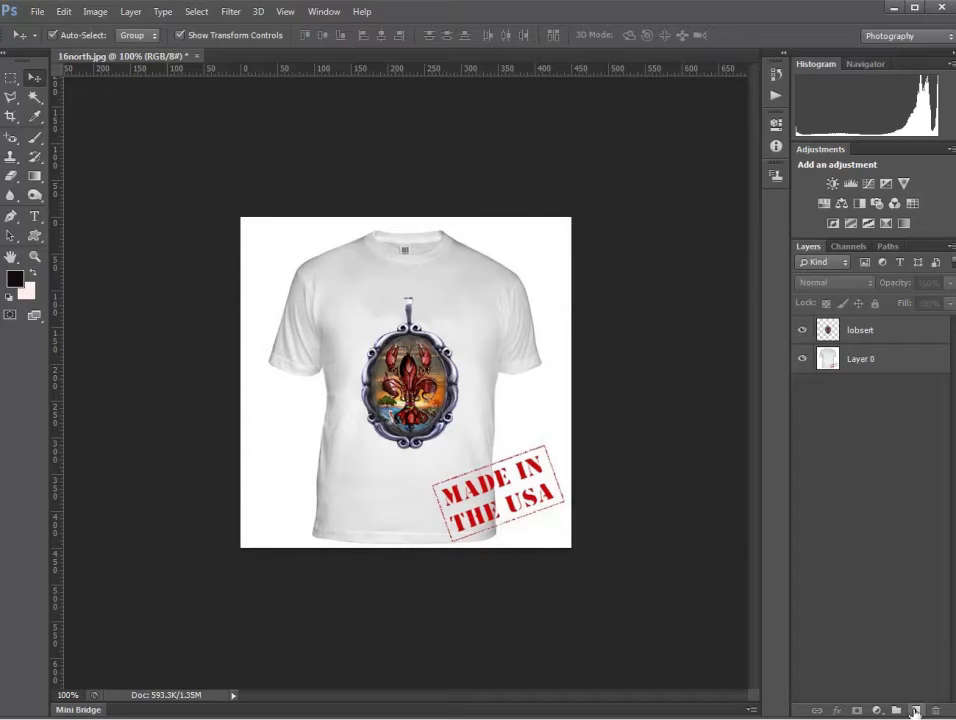
Add a new layer, hide the lobster pendant, and bring the lobsert22 fleur-de-lis image in.
{"action": "left_click", "coordinate": [916, 710]}
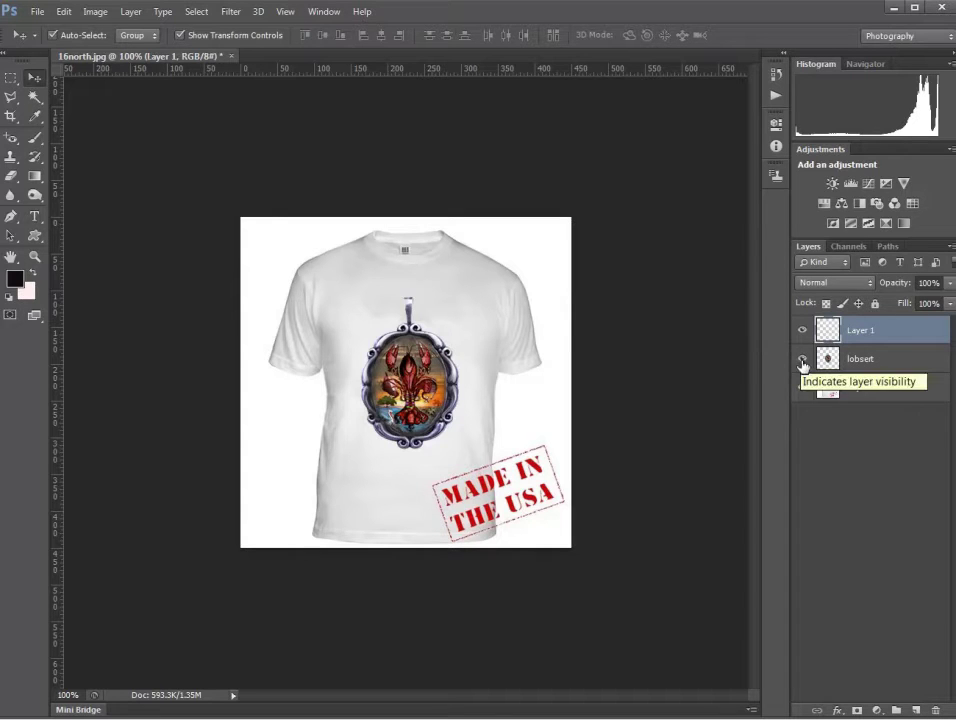
{"action": "left_click", "coordinate": [803, 362]}
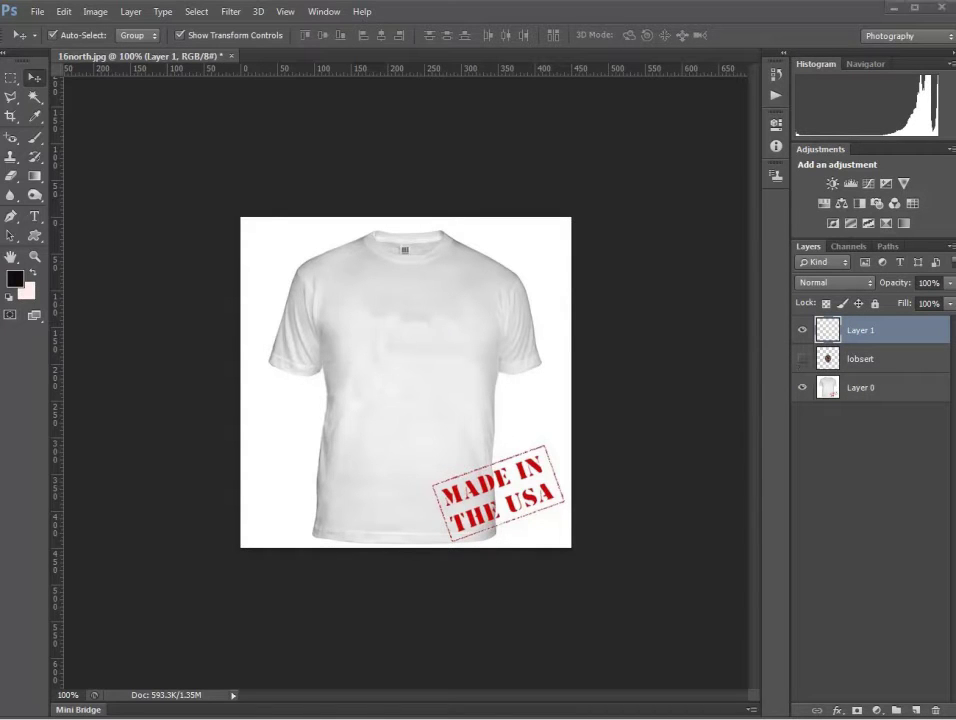
{"action": "left_click_drag", "start_coordinate": [420, 367], "coordinate": [404, 366]}
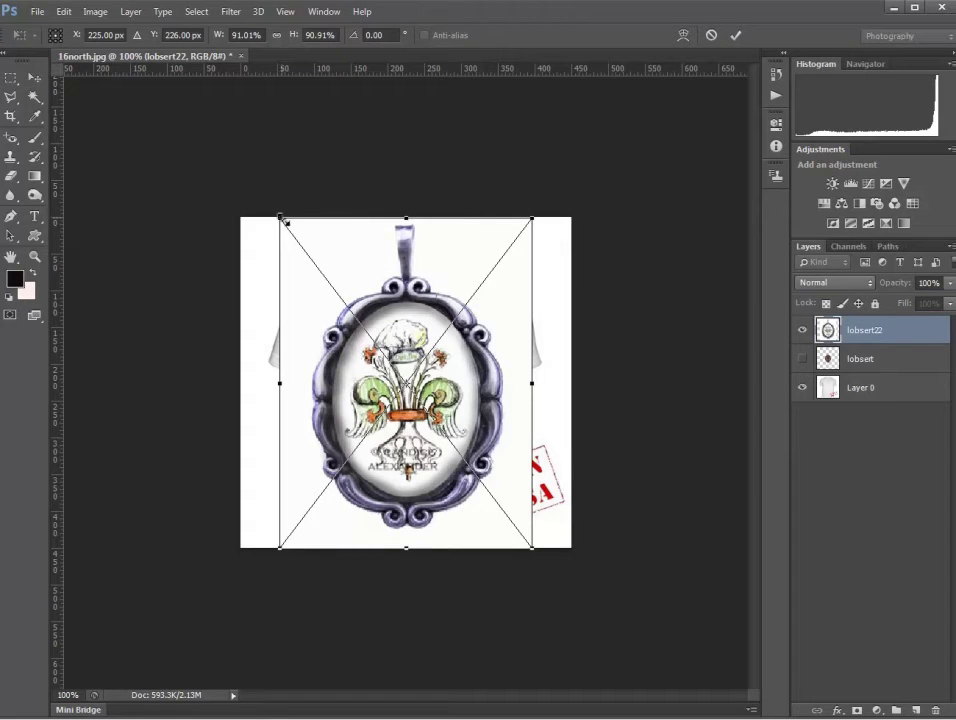
Scale lobsert22 to about 46% on the shirt's chest, place it, and rasterize the layer.
{"action": "left_click_drag", "start_coordinate": [342, 277], "coordinate": [405, 373]}
{"action": "left_click_drag", "start_coordinate": [462, 459], "coordinate": [412, 369]}
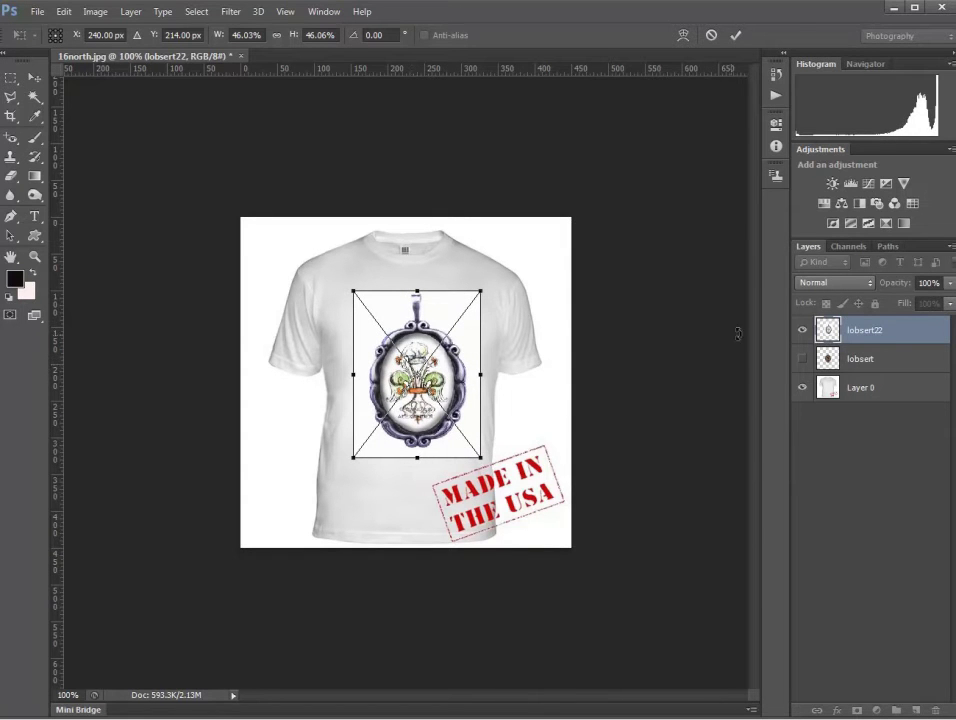
{"action": "left_click", "coordinate": [34, 79]}
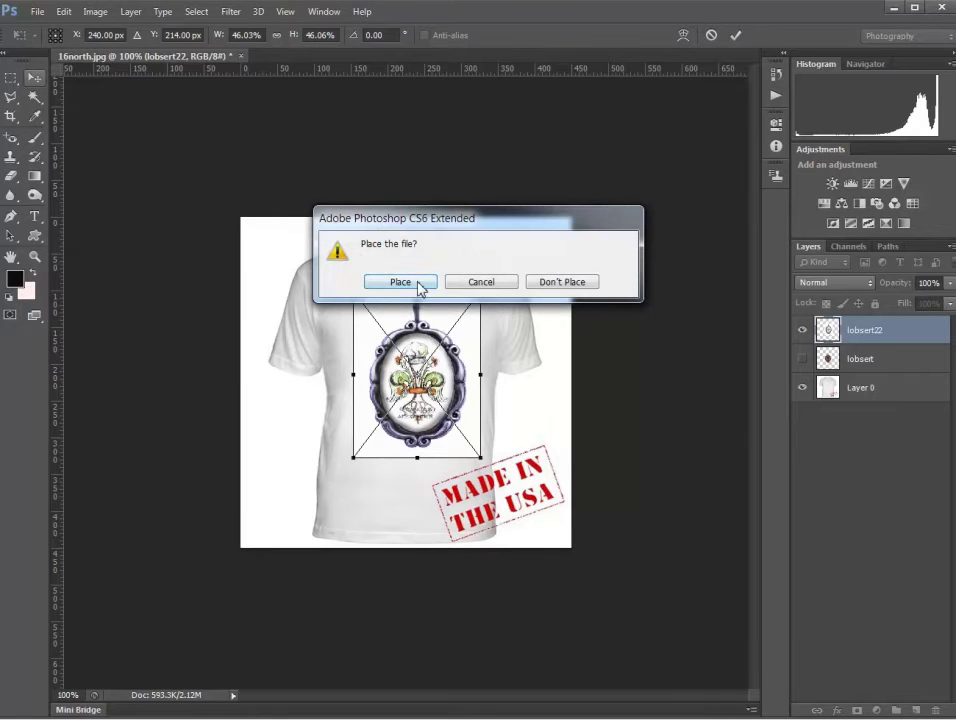
{"action": "left_click", "coordinate": [418, 283]}
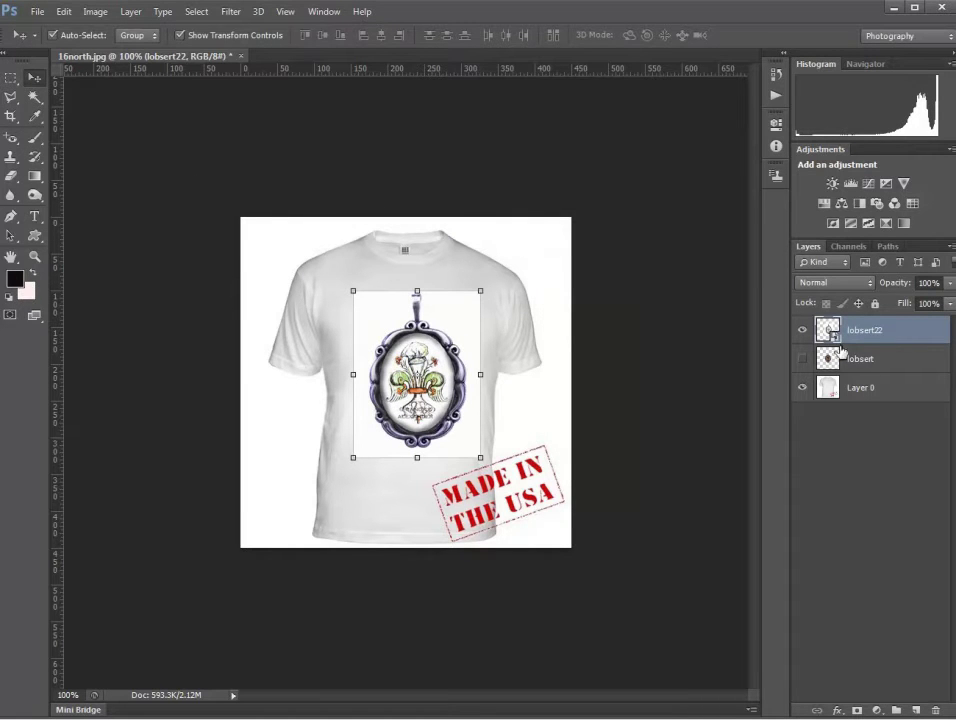
{"action": "right_click", "coordinate": [903, 330]}
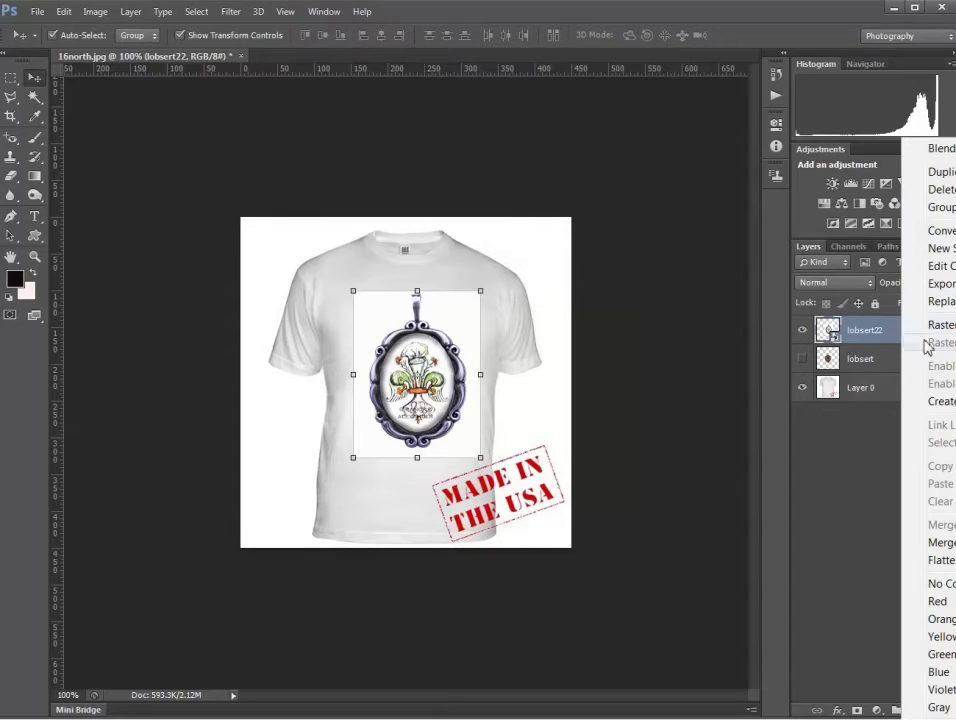
{"action": "left_click", "coordinate": [945, 326]}
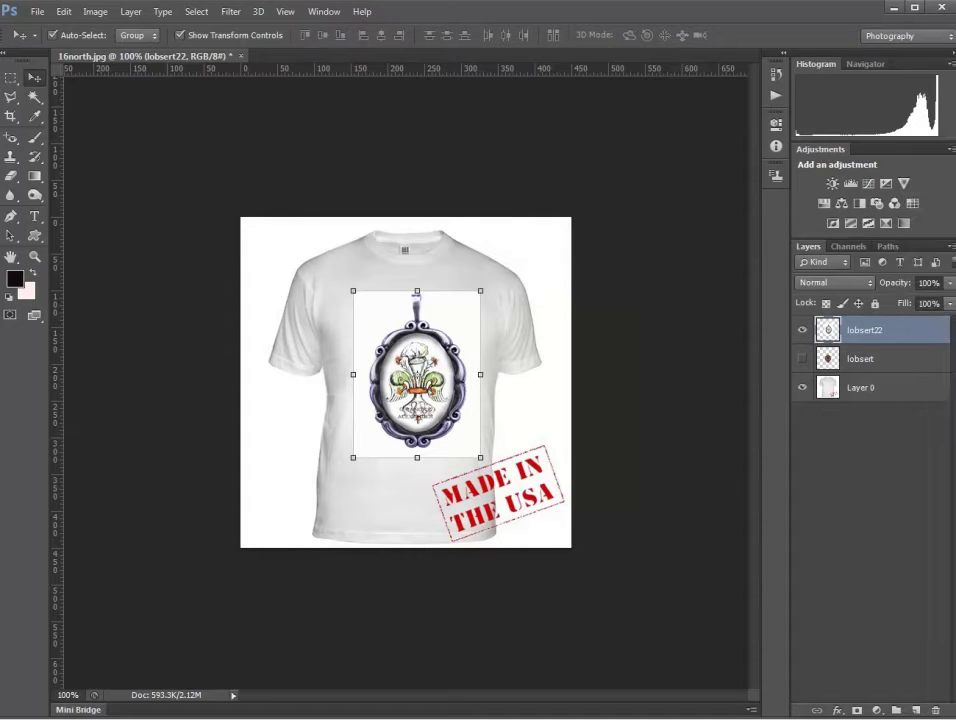
Magic Wand the white around the lobsert22 pendant at tolerance 2, then 5, and delete it.
{"action": "left_click", "coordinate": [34, 97]}
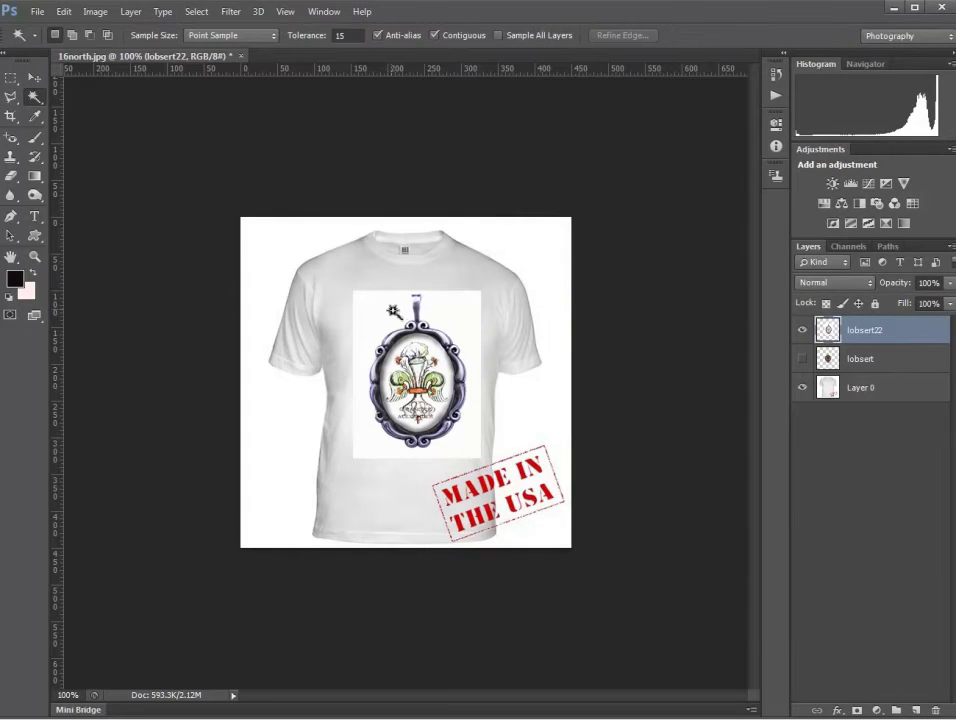
{"action": "left_click", "coordinate": [391, 308]}
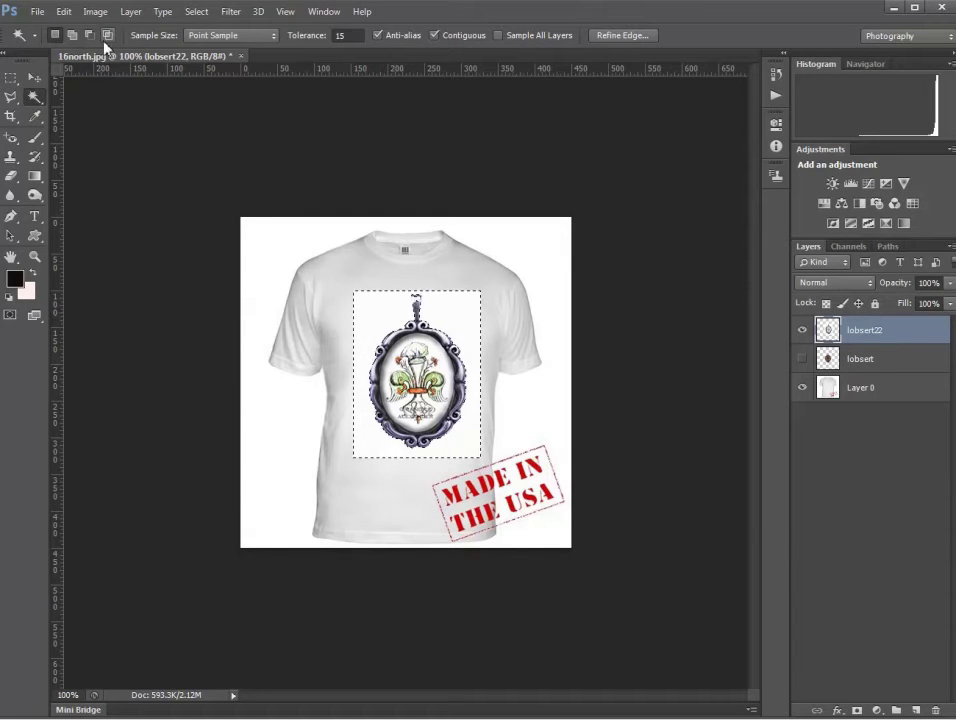
{"action": "left_click", "coordinate": [340, 35]}
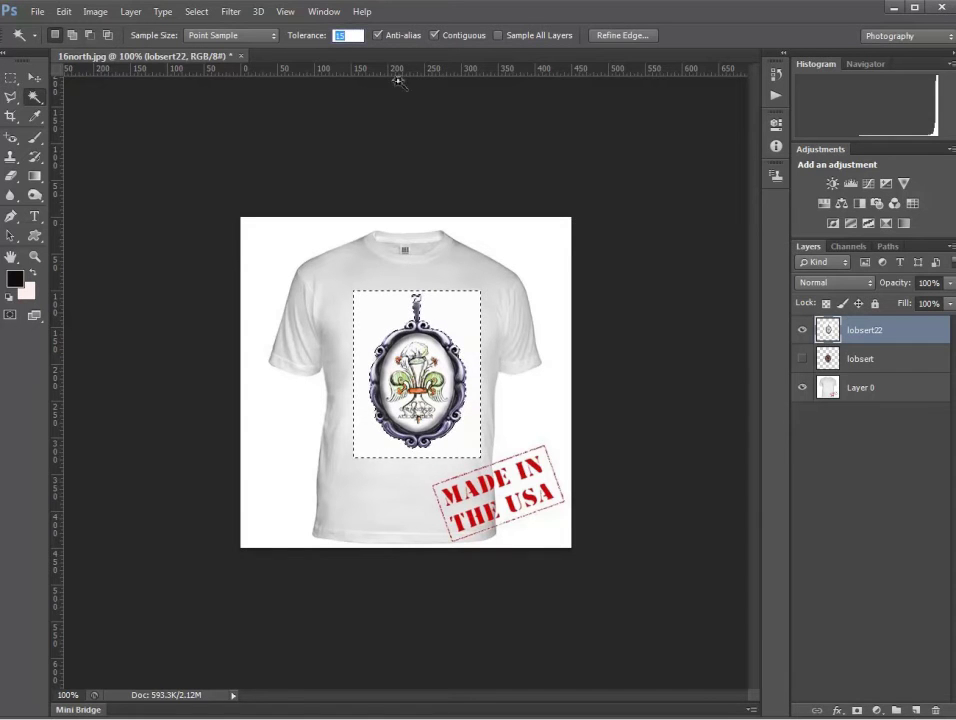
{"action": "type", "text": "2"}
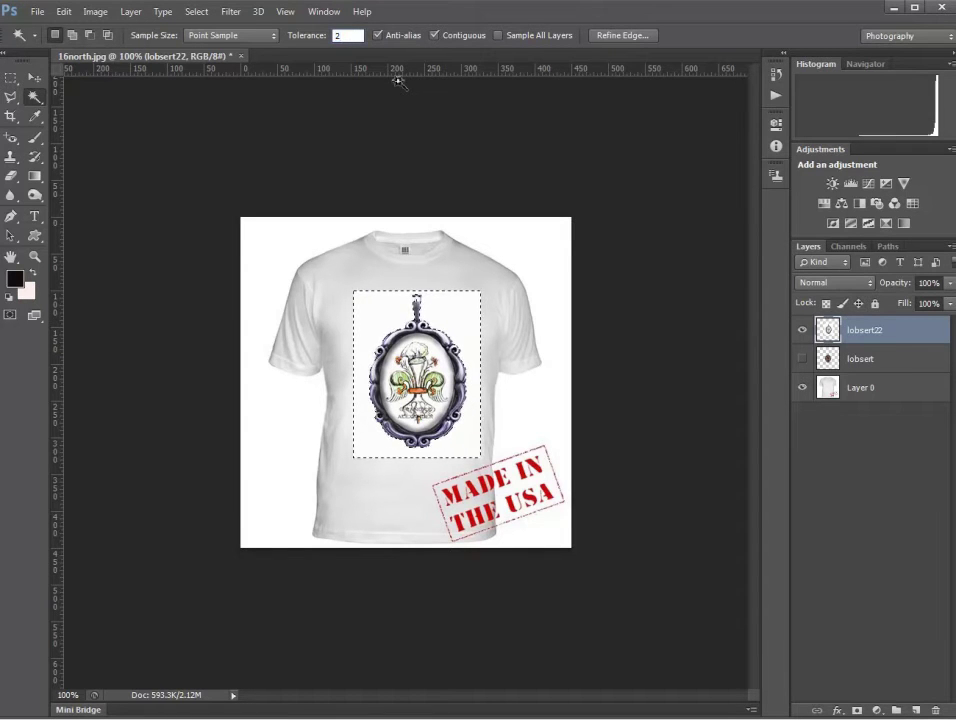
{"action": "key", "text": "ctrl+d"}
{"action": "left_click", "coordinate": [385, 315]}
{"action": "key", "text": "Return"}
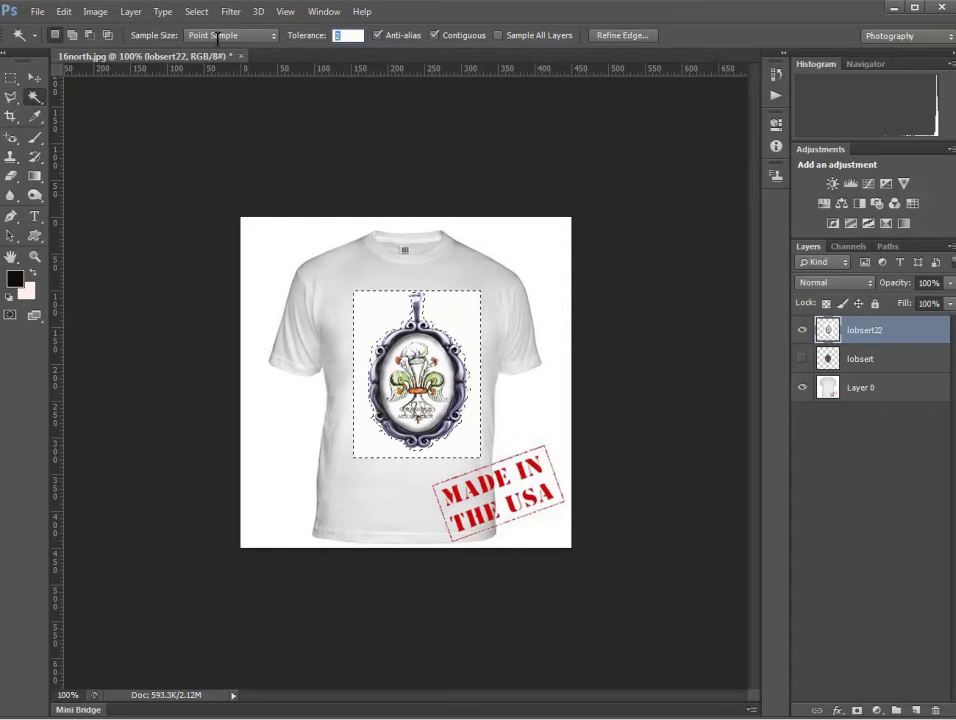
{"action": "type", "text": "5"}
{"action": "key", "text": "Return"}
{"action": "left_click", "coordinate": [376, 326]}
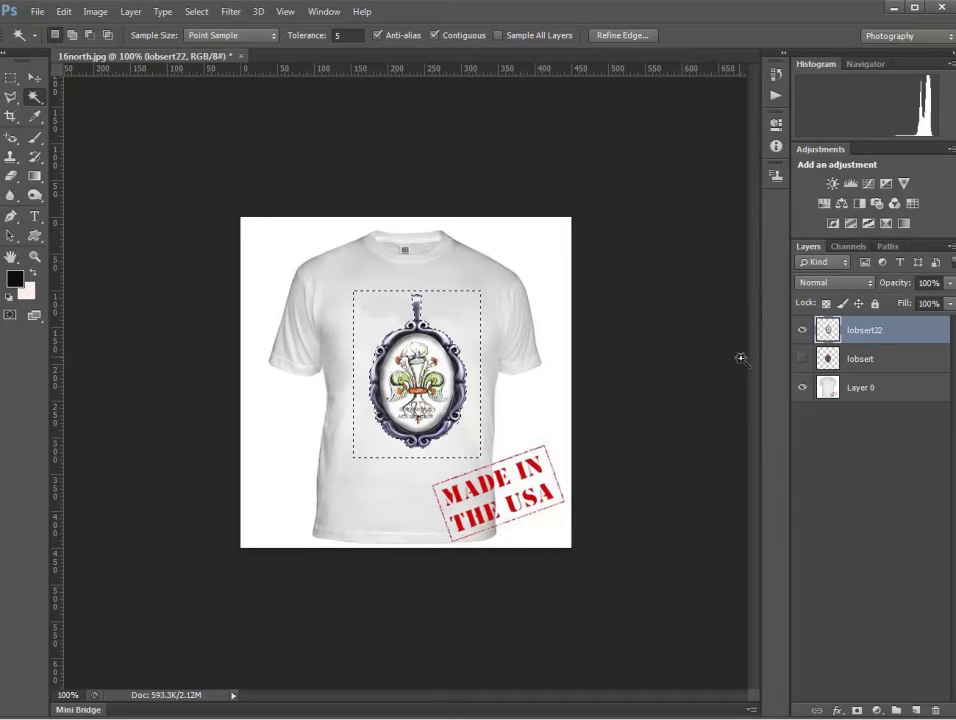
{"action": "left_click", "coordinate": [10, 77]}
Show both pendants and nudge the green and lobster pendants with the arrow keys to align them.
{"action": "left_click", "coordinate": [130, 208]}
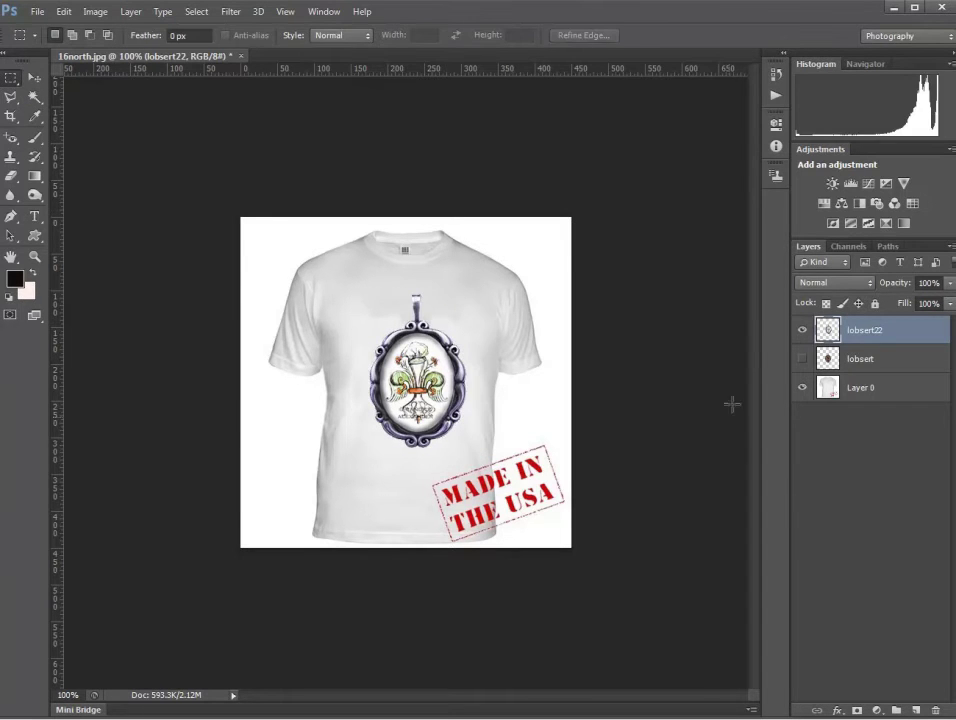
{"action": "left_click", "coordinate": [802, 359]}
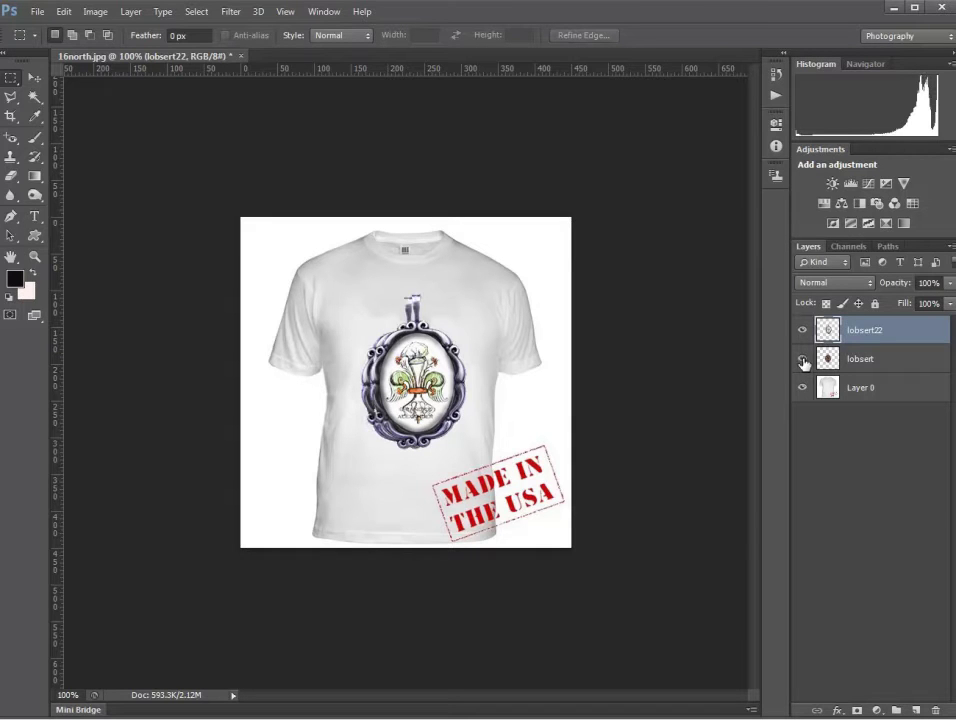
{"action": "left_click", "coordinate": [804, 331]}
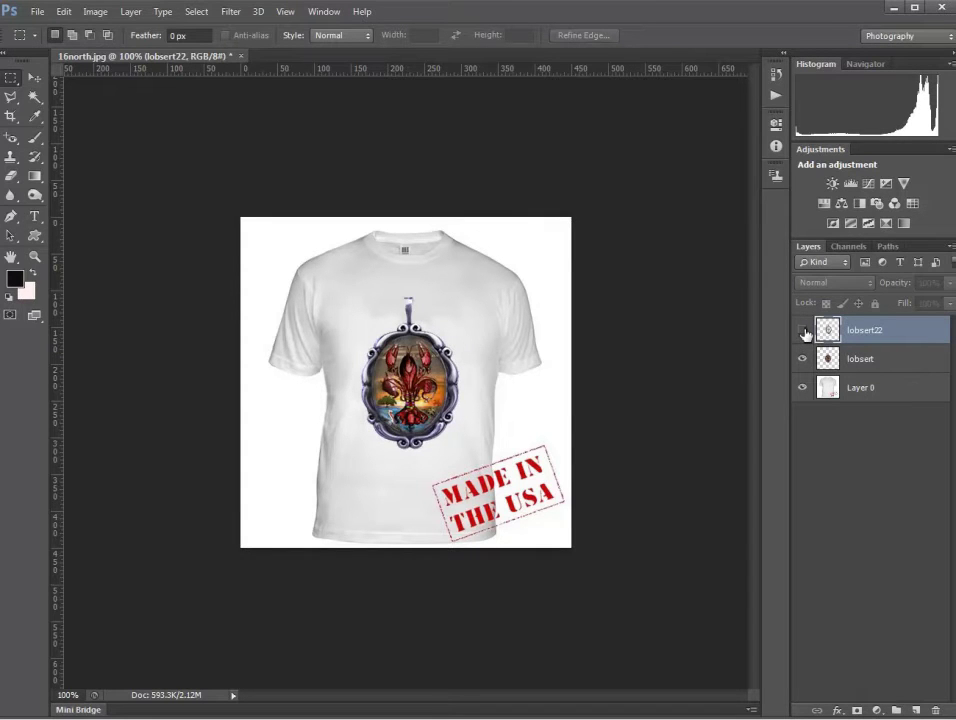
{"action": "left_click", "coordinate": [804, 331]}
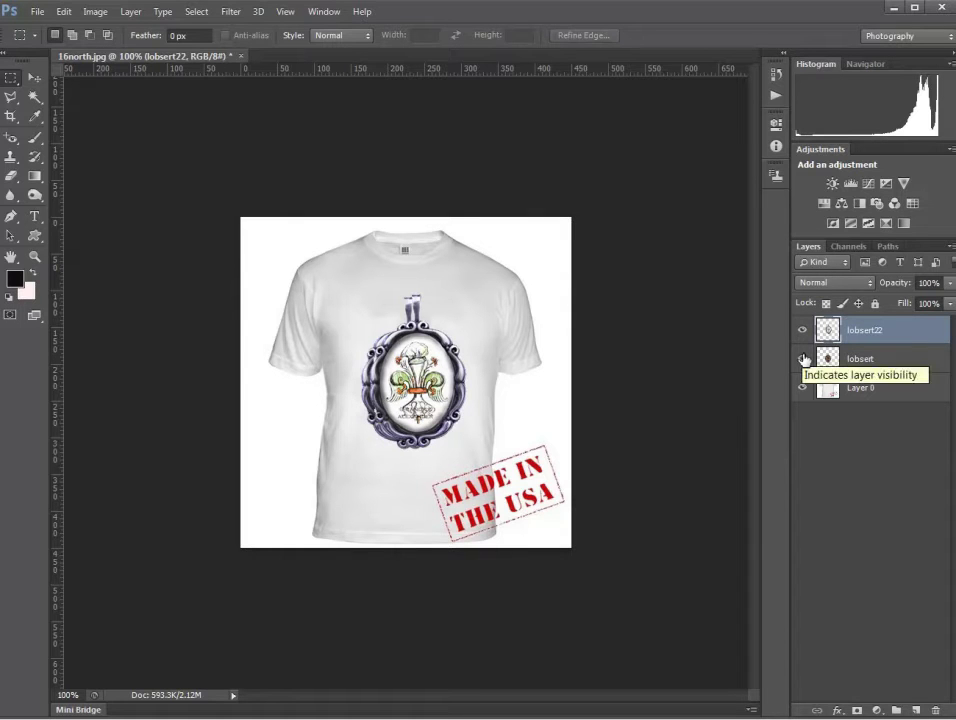
{"action": "left_click", "coordinate": [35, 80]}
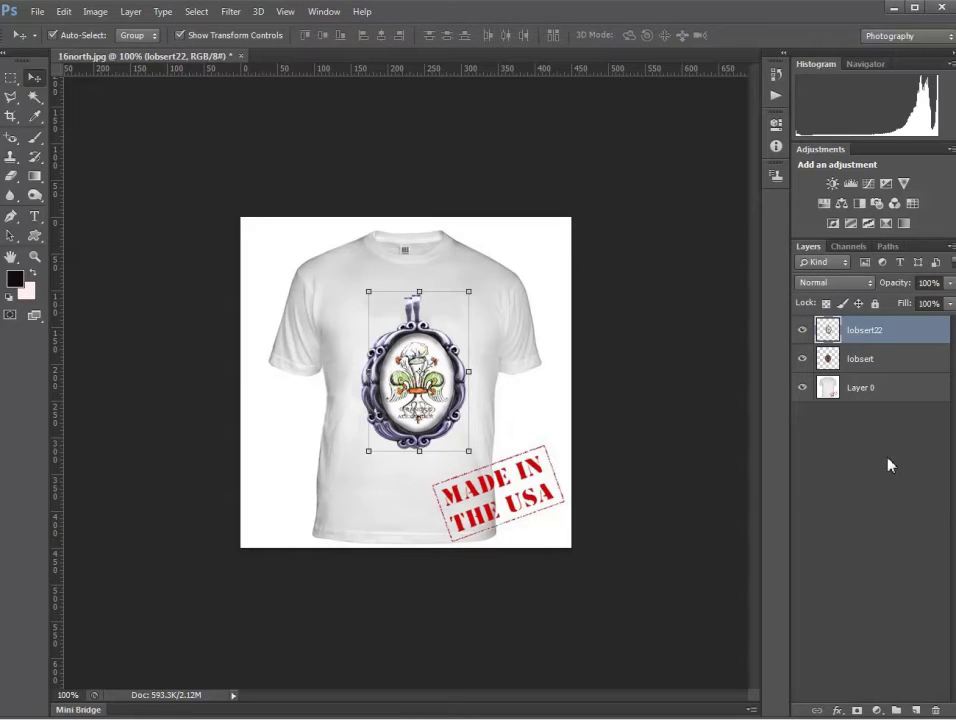
{"action": "key", "text": "Left"}
{"action": "key", "text": "Left"}
{"action": "key", "text": "Left"}
{"action": "key", "text": "Left"}
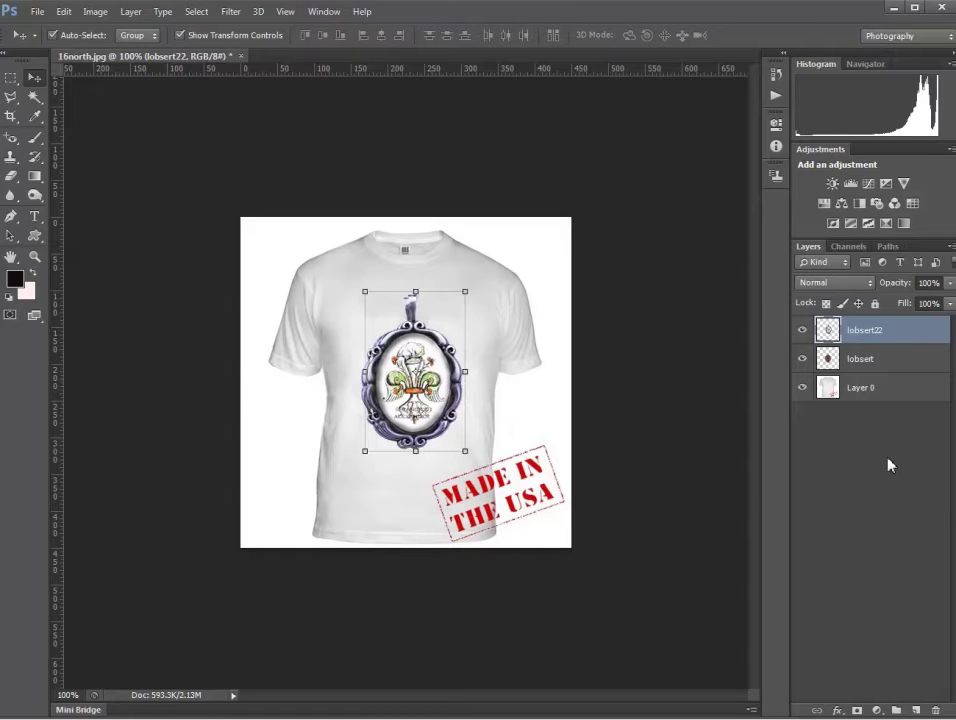
{"action": "left_click", "coordinate": [878, 362]}
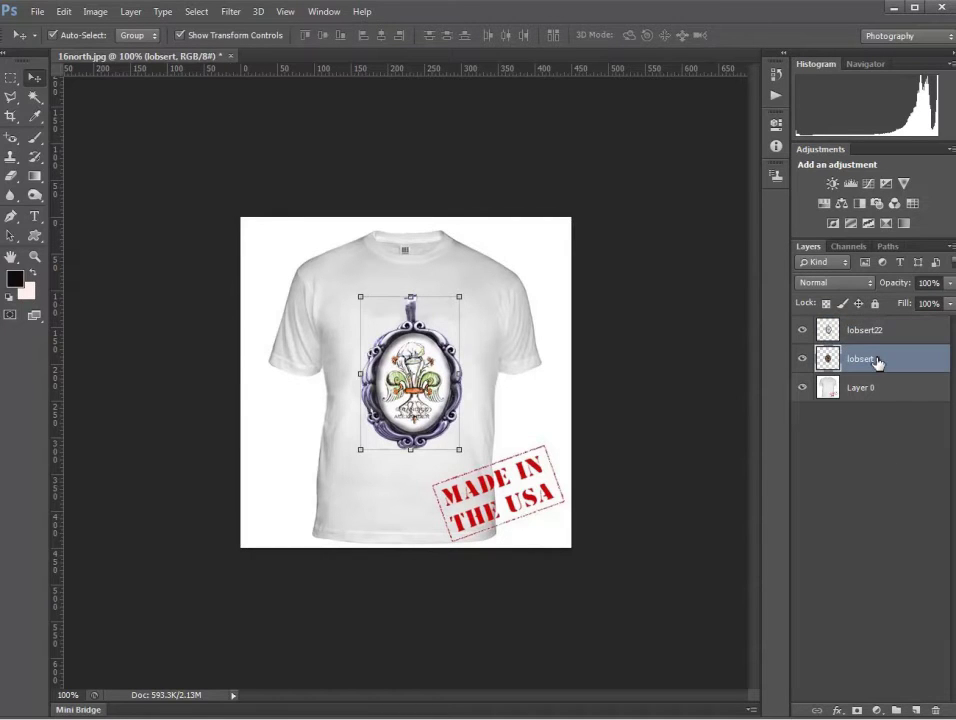
{"action": "key", "text": "Right"}
{"action": "key", "text": "Right"}
{"action": "key", "text": "Right"}
{"action": "key", "text": "Right"}
{"action": "key", "text": "Right"}
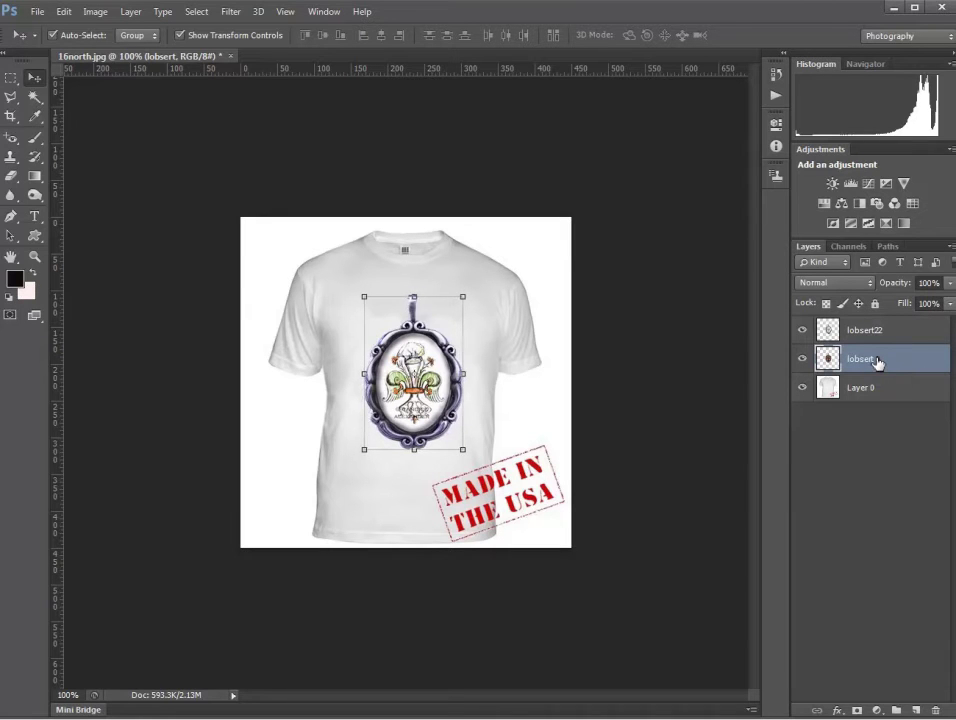
{"action": "key", "text": "Left"}
{"action": "key", "text": "Left"}
Toggle the lobsert and lobsert22 layers to compare alignment, finishing with every pendant layer hidden.
{"action": "left_click", "coordinate": [801, 359]}
{"action": "left_click", "coordinate": [802, 330]}
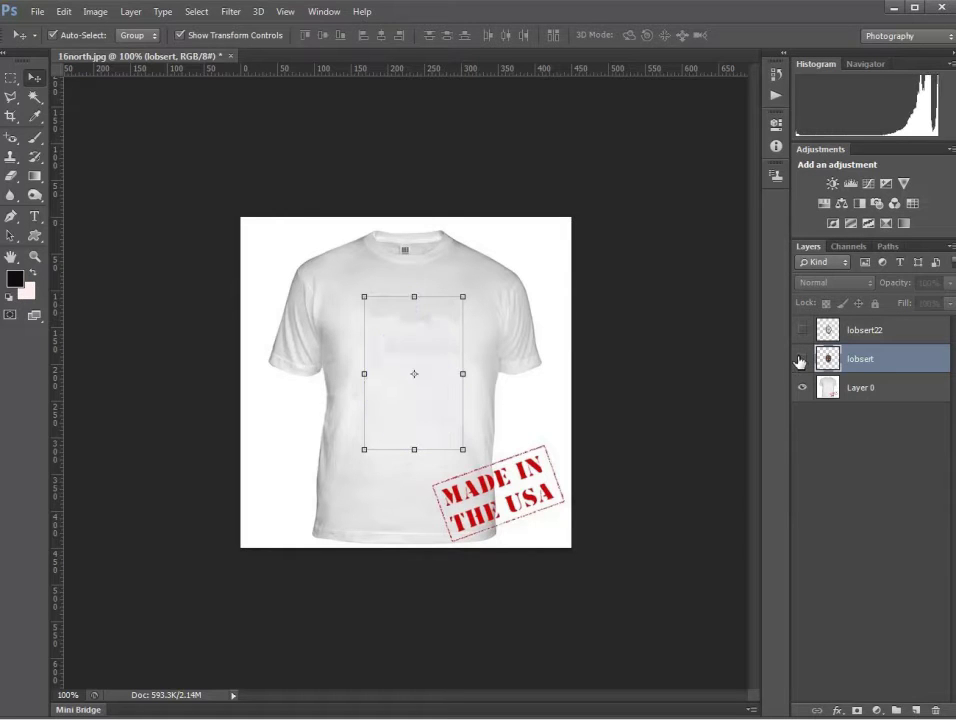
{"action": "left_click", "coordinate": [799, 359]}
{"action": "left_click", "coordinate": [799, 359]}
{"action": "left_click", "coordinate": [801, 331]}
{"action": "left_click", "coordinate": [802, 332]}
{"action": "left_click", "coordinate": [805, 360]}
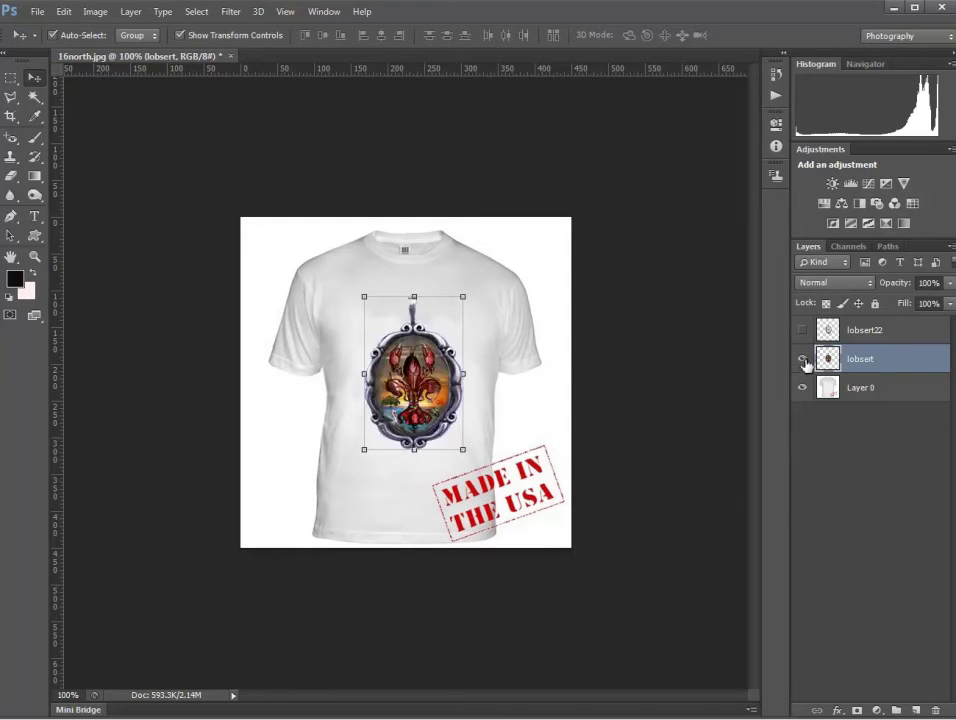
{"action": "left_click", "coordinate": [802, 359]}
{"action": "left_click", "coordinate": [802, 331]}
{"action": "left_click", "coordinate": [802, 331]}
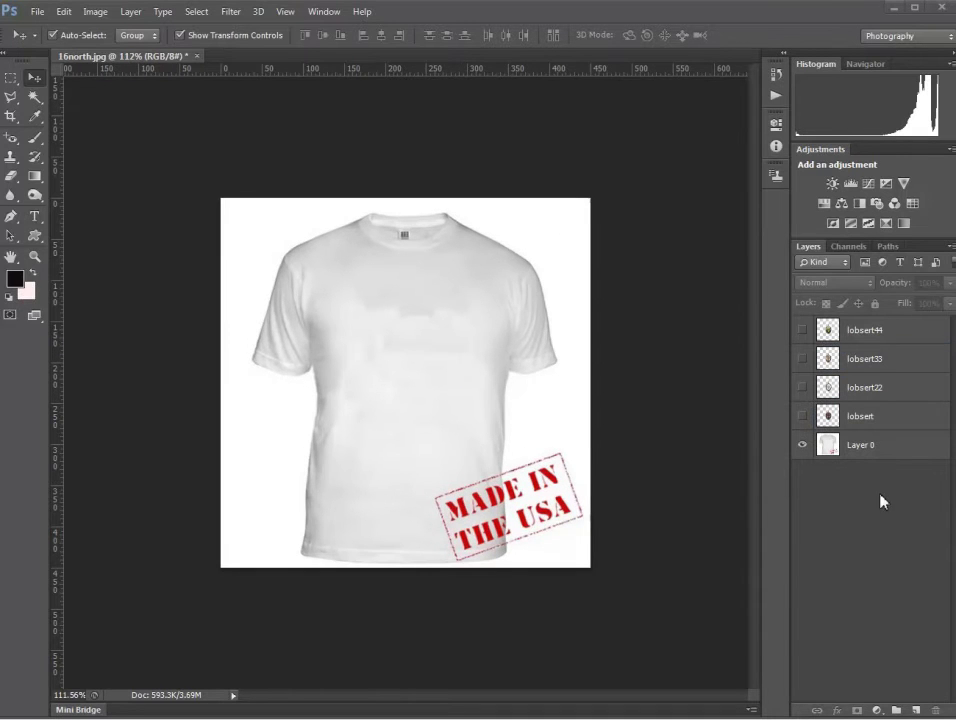
Toggle the lobsert through lobsert44 layers to preview each design, leaving all visible with lobsert44 selected.
{"action": "left_click", "coordinate": [802, 416]}
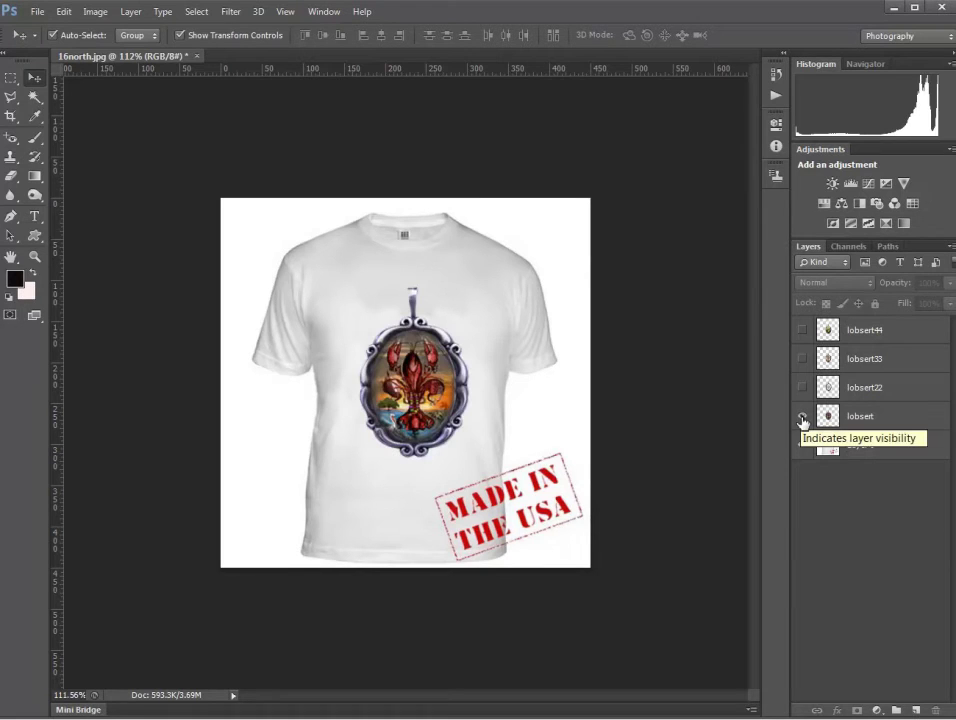
{"action": "left_click", "coordinate": [802, 388]}
{"action": "left_click", "coordinate": [802, 359]}
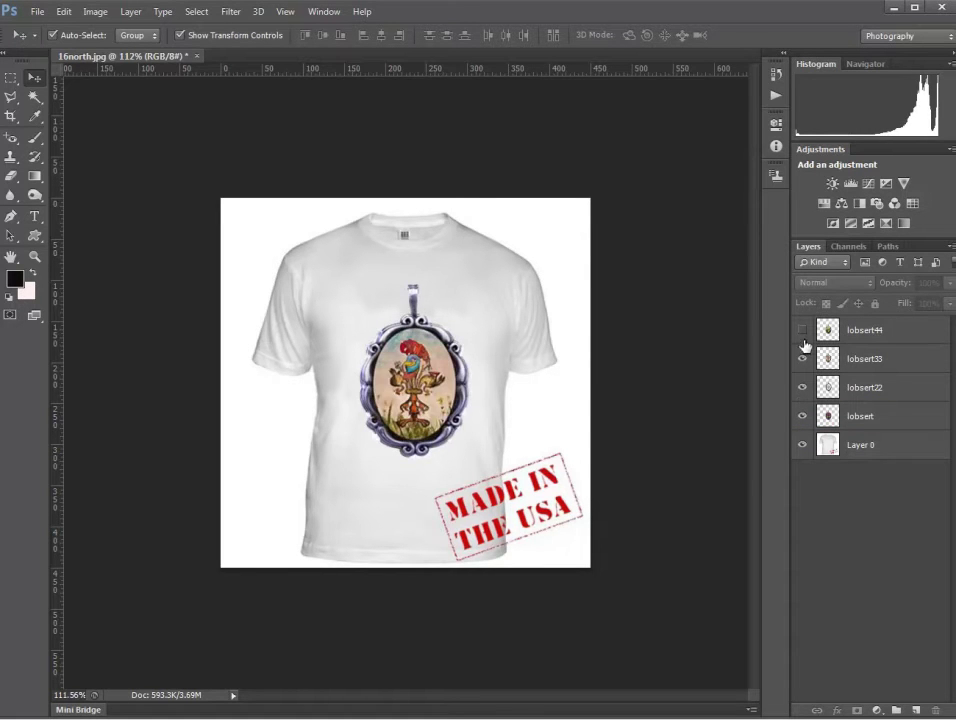
{"action": "left_click", "coordinate": [803, 331]}
{"action": "left_click", "coordinate": [803, 331]}
{"action": "left_click", "coordinate": [803, 331]}
{"action": "left_click_drag", "start_coordinate": [803, 331], "coordinate": [801, 368]}
{"action": "left_click", "coordinate": [803, 389]}
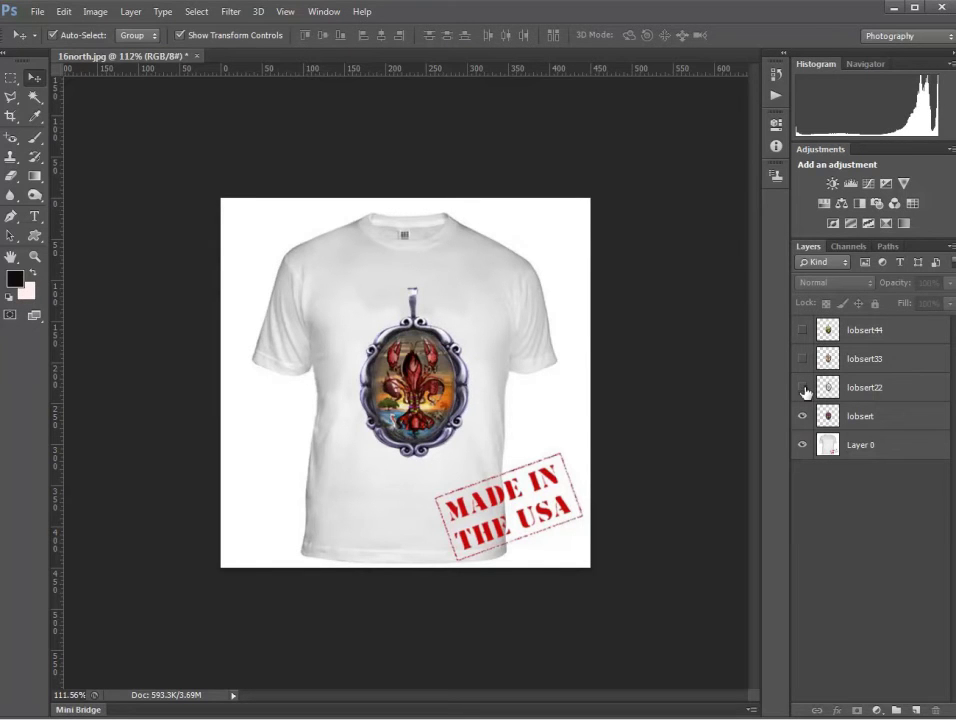
{"action": "left_click", "coordinate": [802, 389]}
{"action": "left_click", "coordinate": [802, 359]}
{"action": "left_click", "coordinate": [802, 331]}
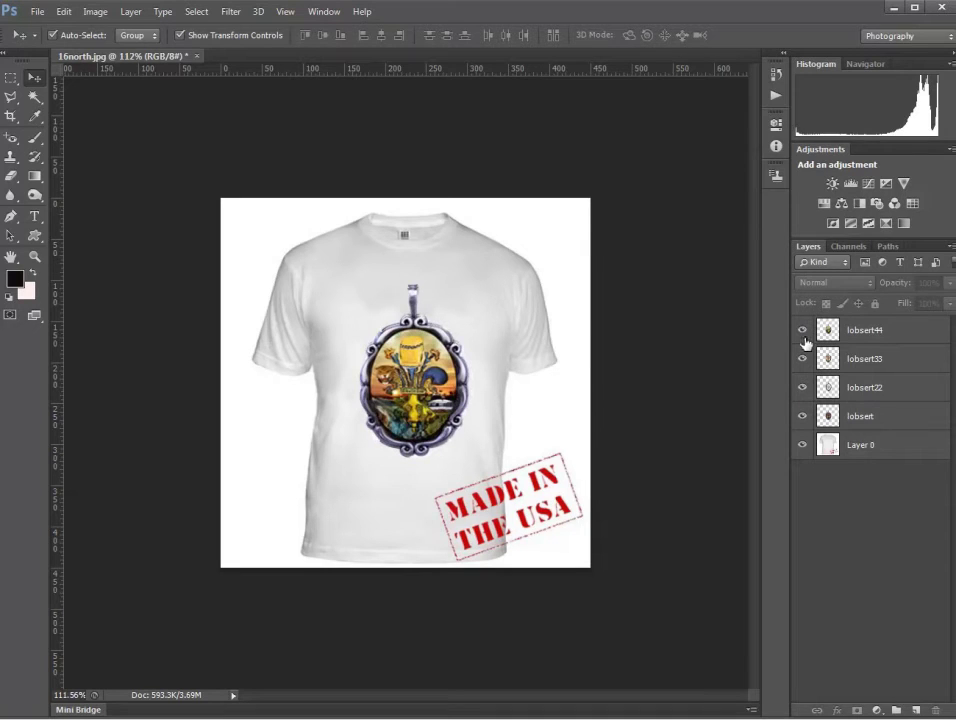
{"action": "left_click", "coordinate": [879, 340]}
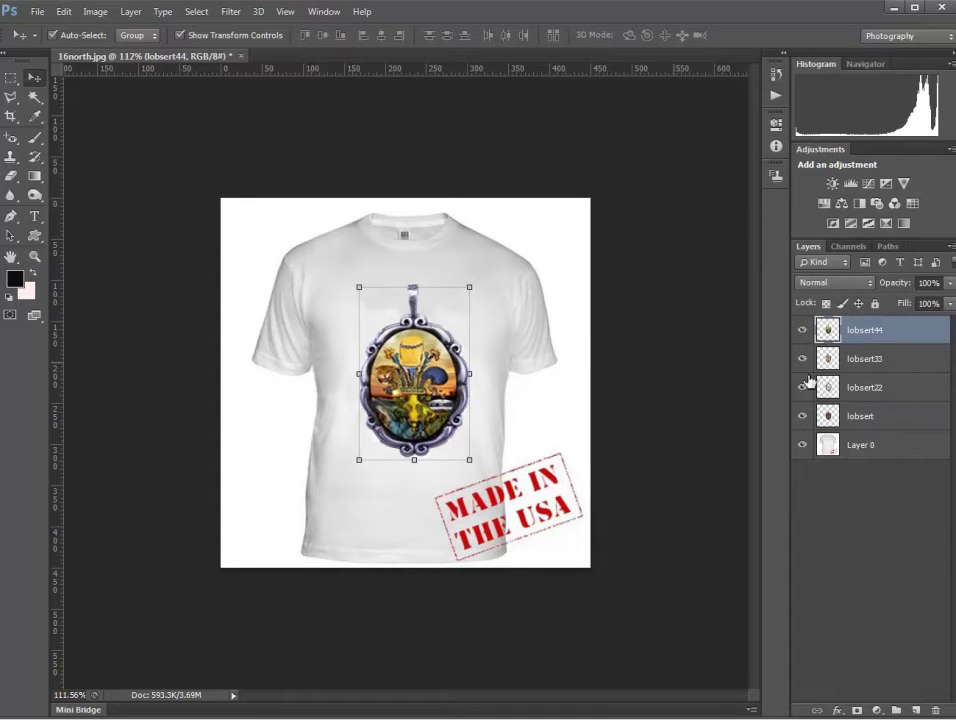
Lock the plain shirt Layer 0 and the lobsert, lobsert22 and lobsert33 design layers.
{"action": "left_click", "coordinate": [893, 448]}
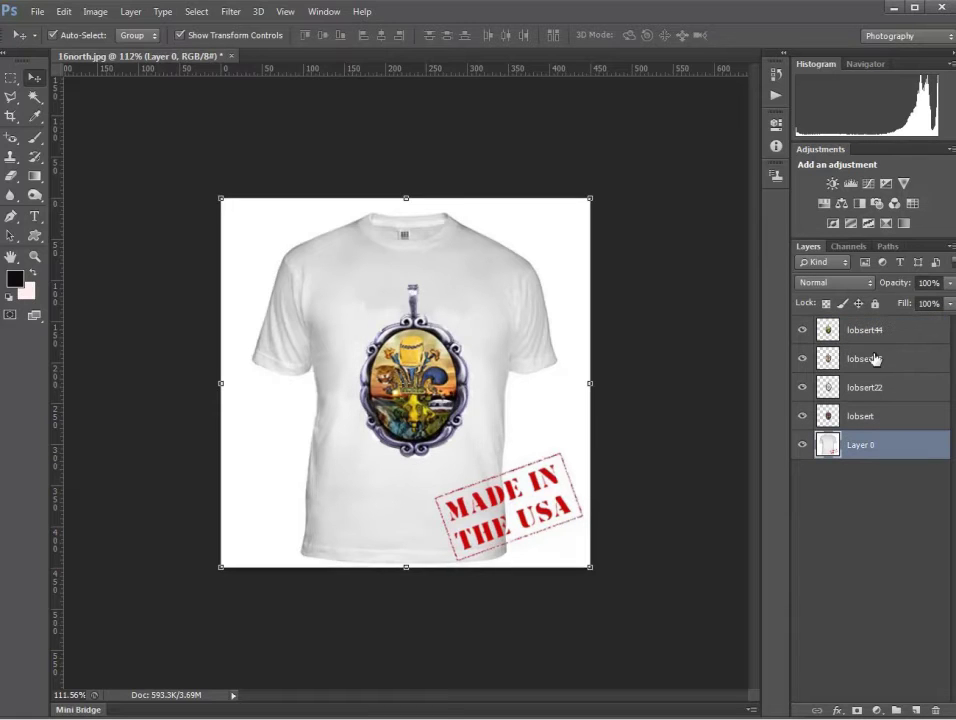
{"action": "left_click", "coordinate": [875, 303]}
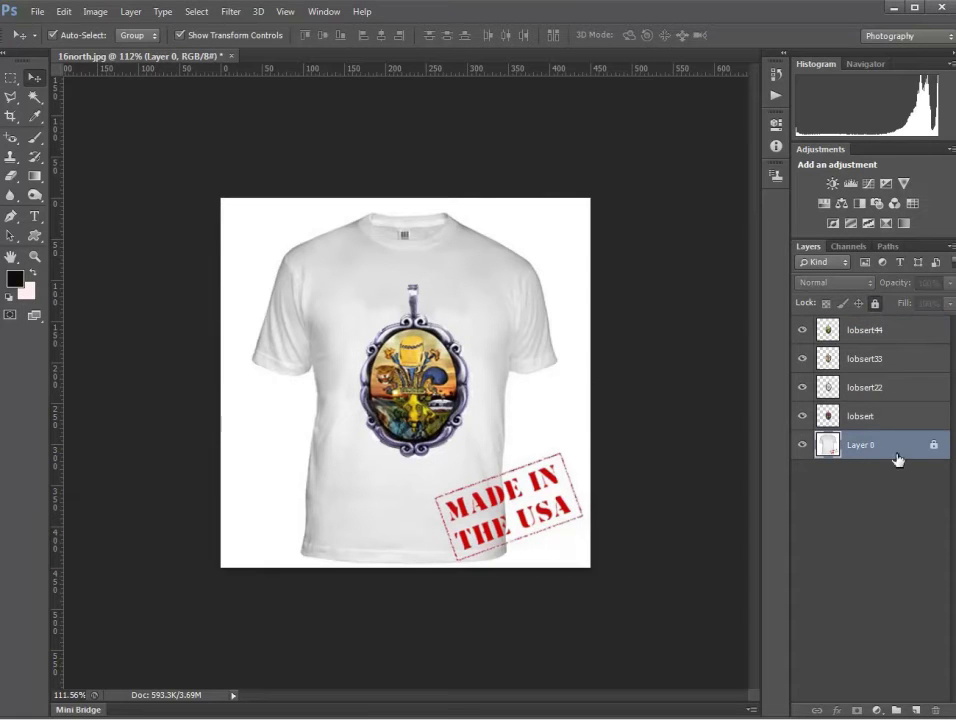
{"action": "left_click", "coordinate": [878, 423]}
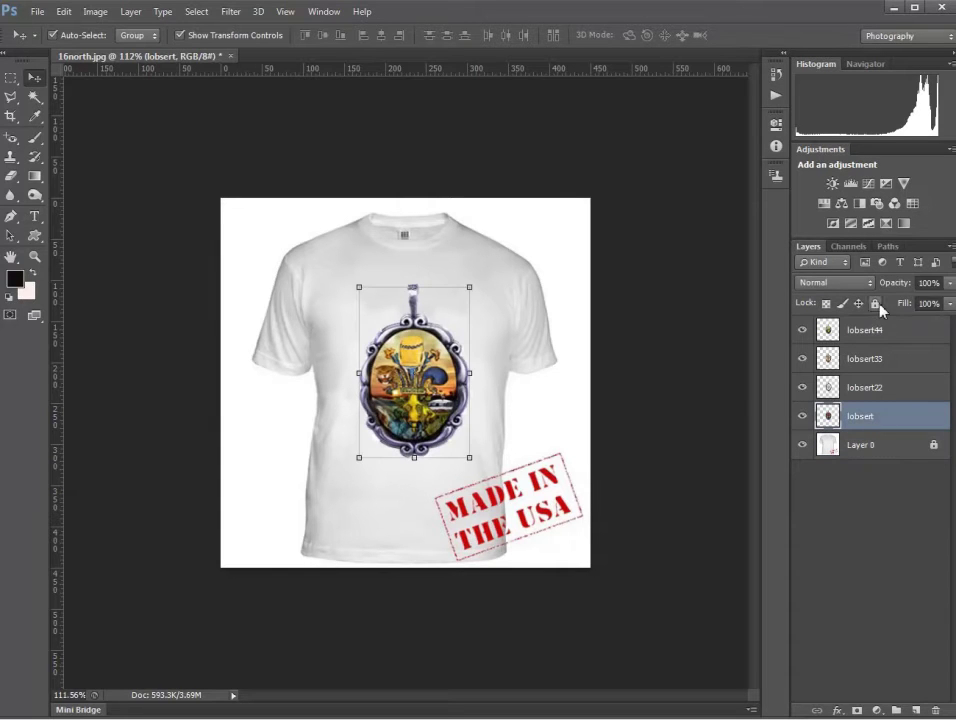
{"action": "left_click", "coordinate": [875, 304]}
{"action": "left_click", "coordinate": [862, 388]}
{"action": "left_click", "coordinate": [875, 303]}
{"action": "left_click", "coordinate": [870, 360]}
{"action": "left_click", "coordinate": [875, 304]}
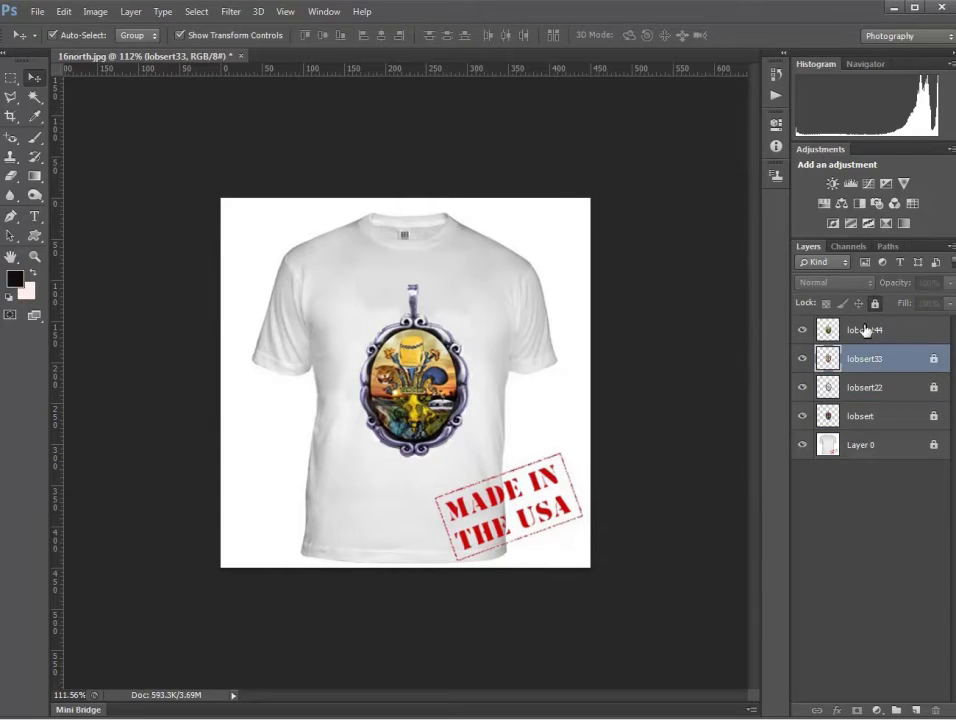
Hide the lobsert44 design layer.
{"action": "left_click", "coordinate": [866, 330]}
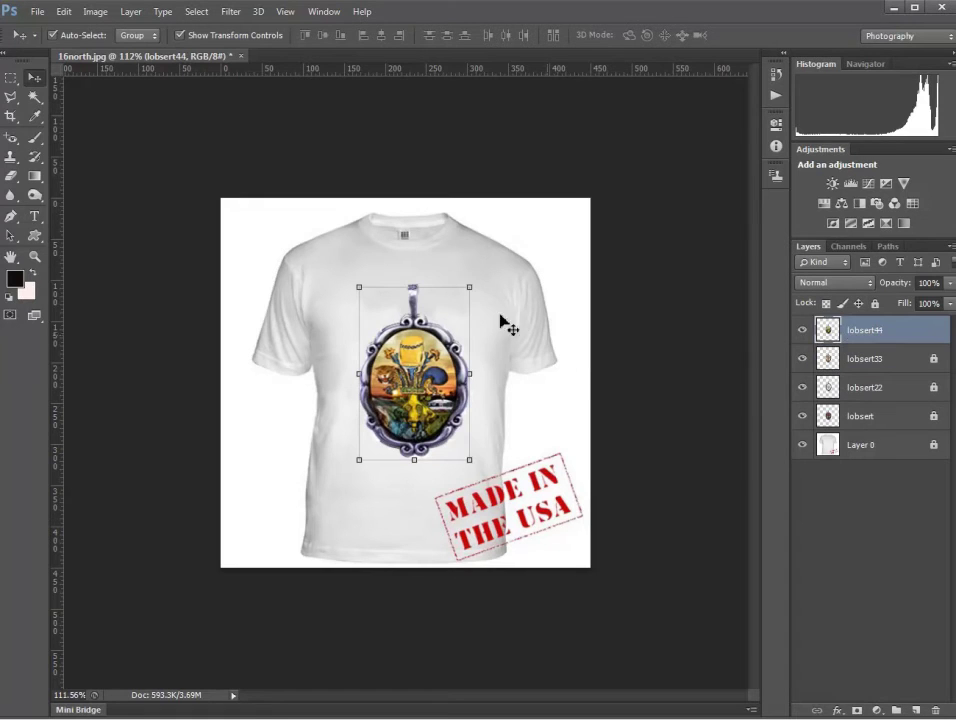
{"action": "left_click", "coordinate": [886, 360]}
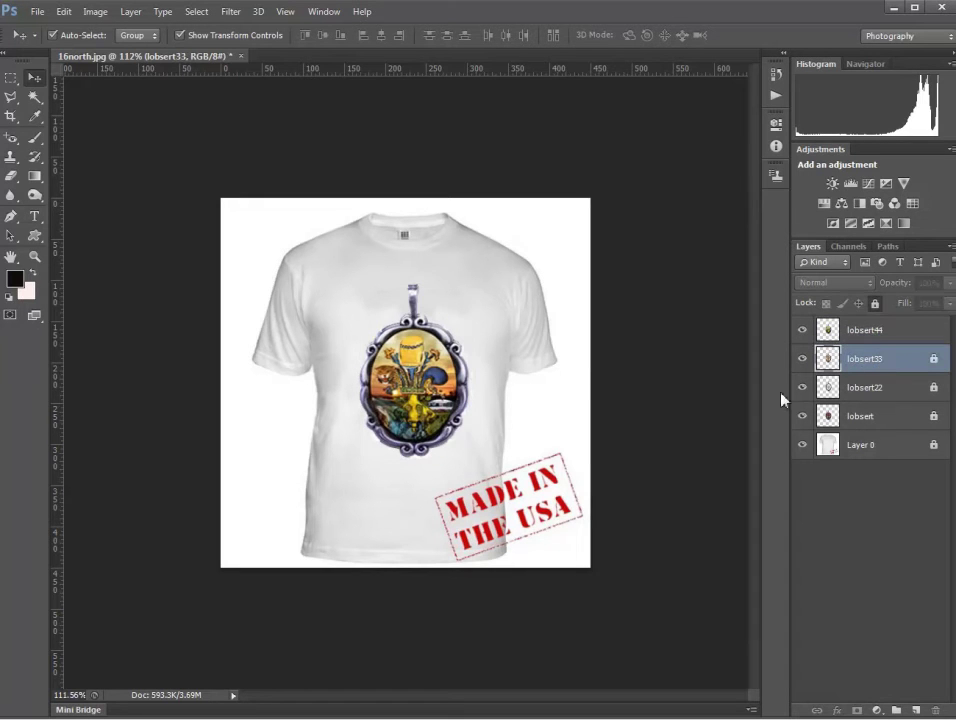
{"action": "left_click", "coordinate": [877, 334]}
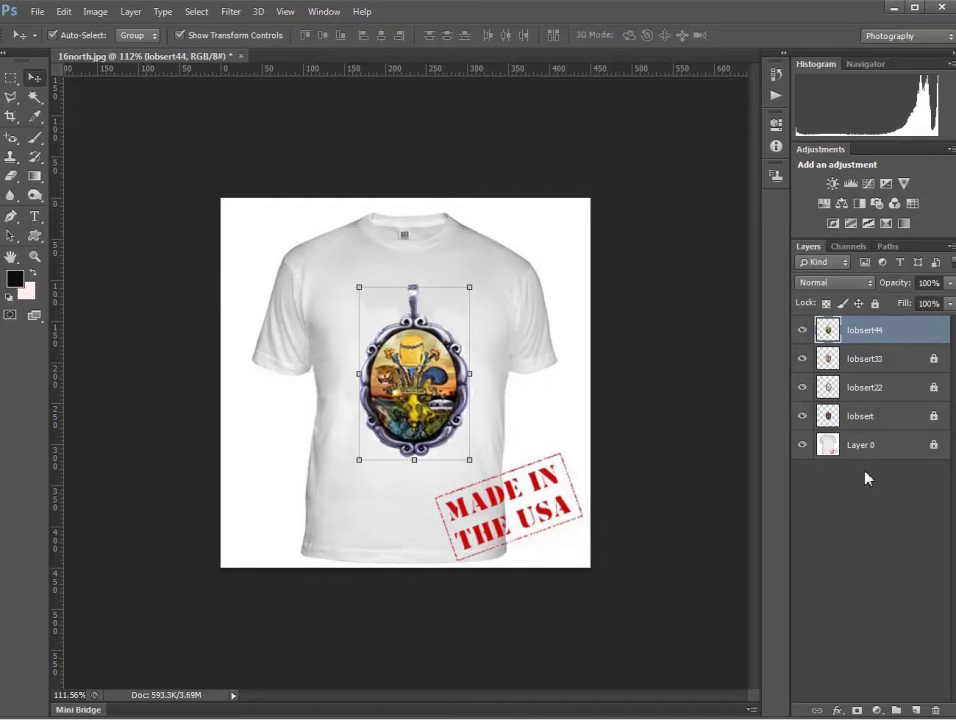
{"action": "left_click", "coordinate": [802, 330]}
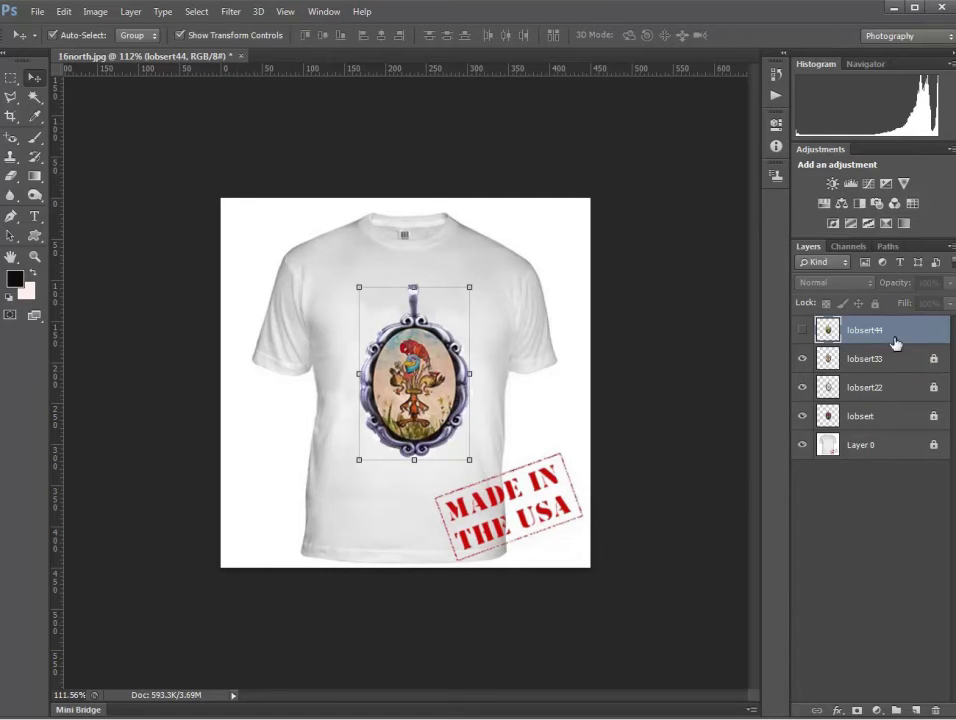
Unlock lobsert22 and lobsert, then hide lobsert33 and lobsert22 so only the lobster pendant shows.
{"action": "left_click", "coordinate": [880, 358]}
{"action": "left_click", "coordinate": [904, 390]}
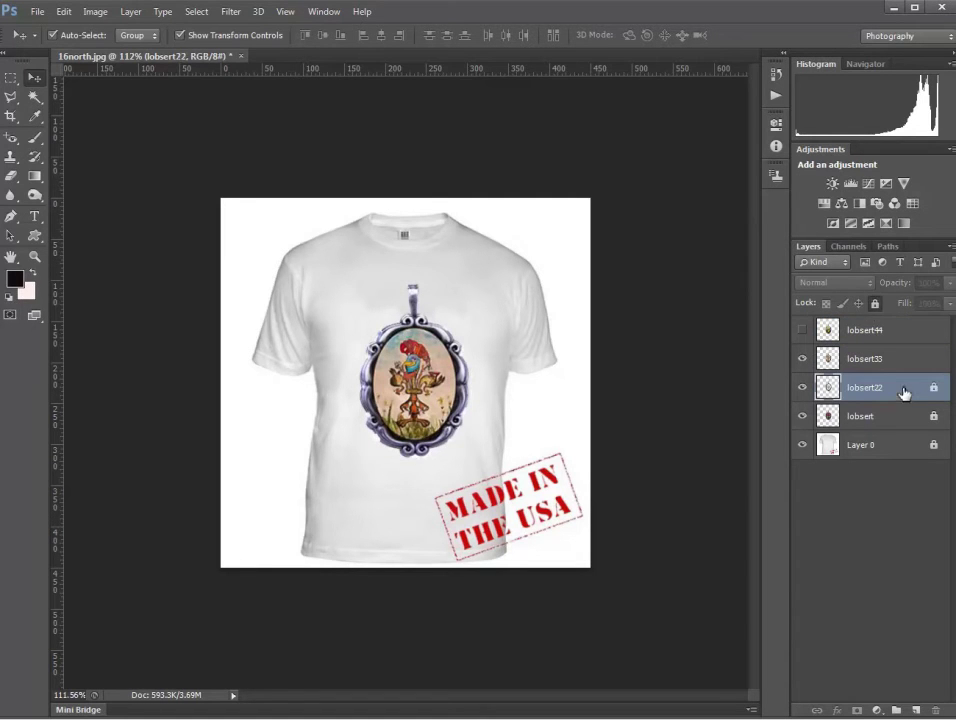
{"action": "left_click", "coordinate": [875, 303]}
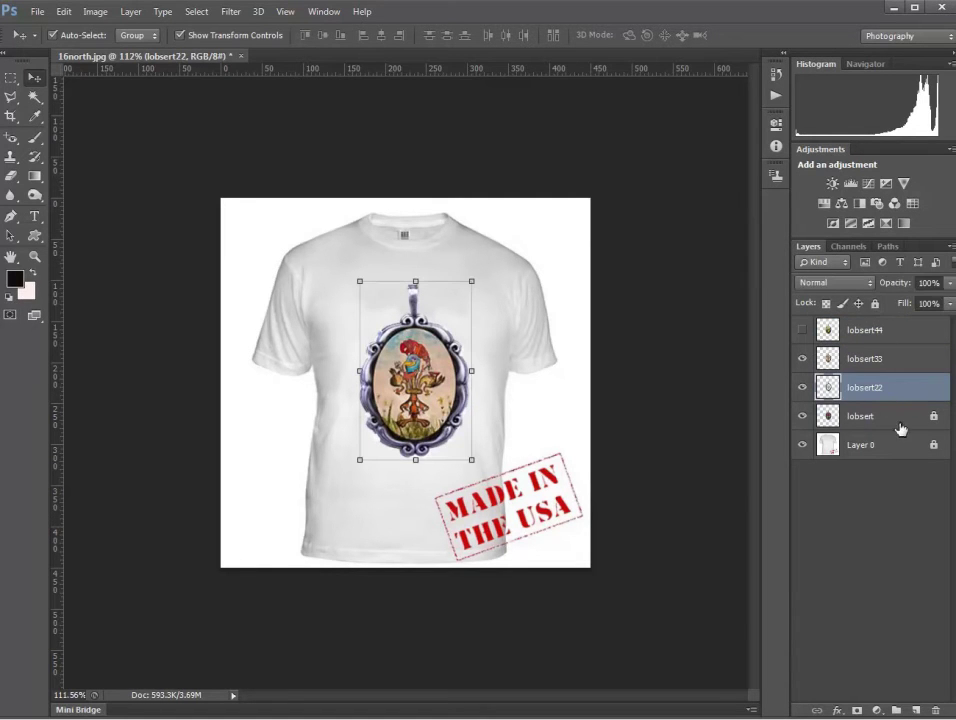
{"action": "left_click", "coordinate": [900, 418]}
{"action": "left_click", "coordinate": [875, 303]}
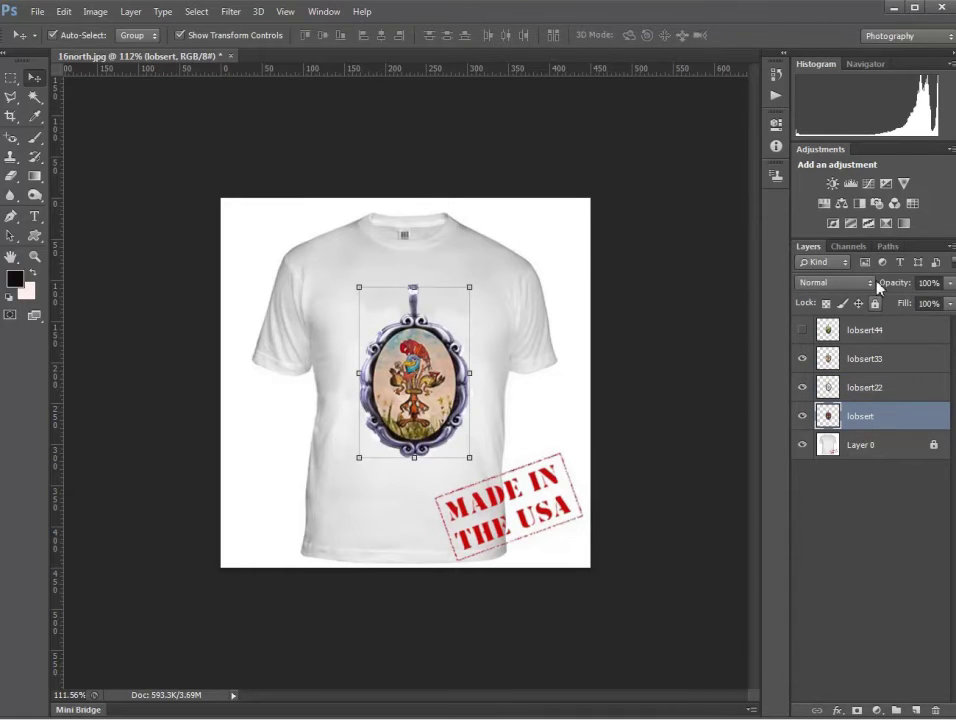
{"action": "left_click", "coordinate": [801, 359]}
{"action": "left_click", "coordinate": [801, 387]}
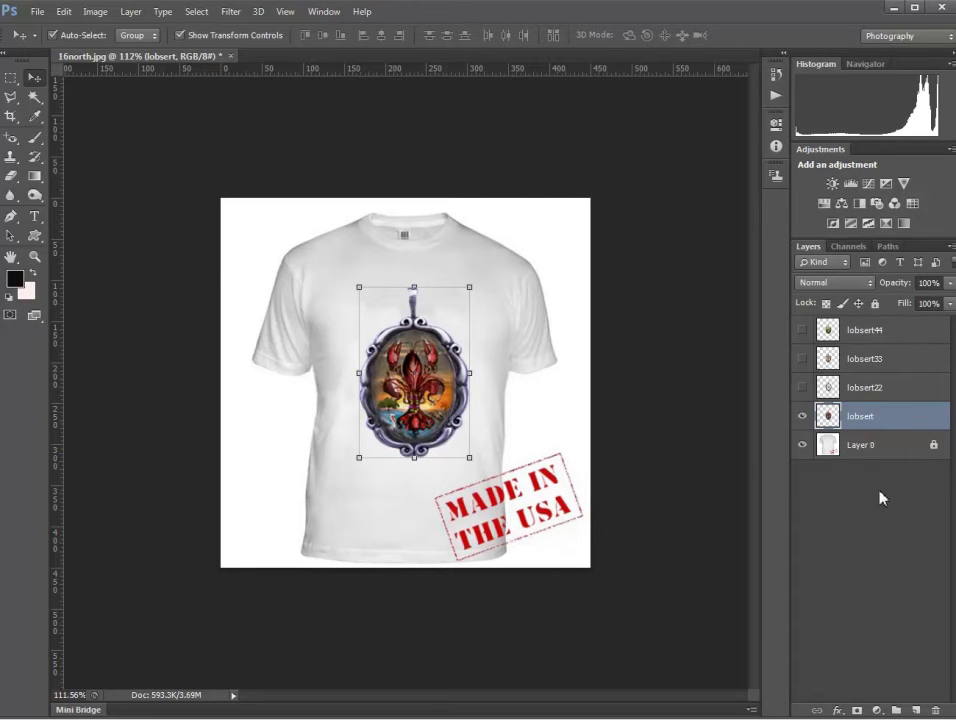
{"action": "left_click", "coordinate": [712, 531]}
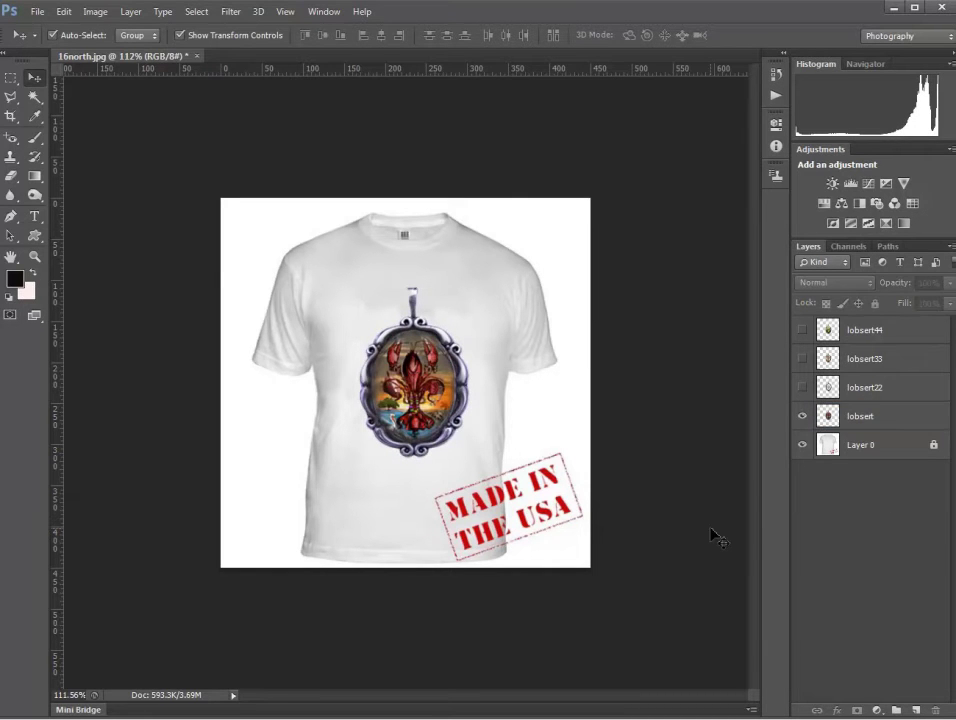
Open Save for Web and switch the export format from PNG-24 to JPEG at Maximum quality.
{"action": "left_click", "coordinate": [40, 16]}
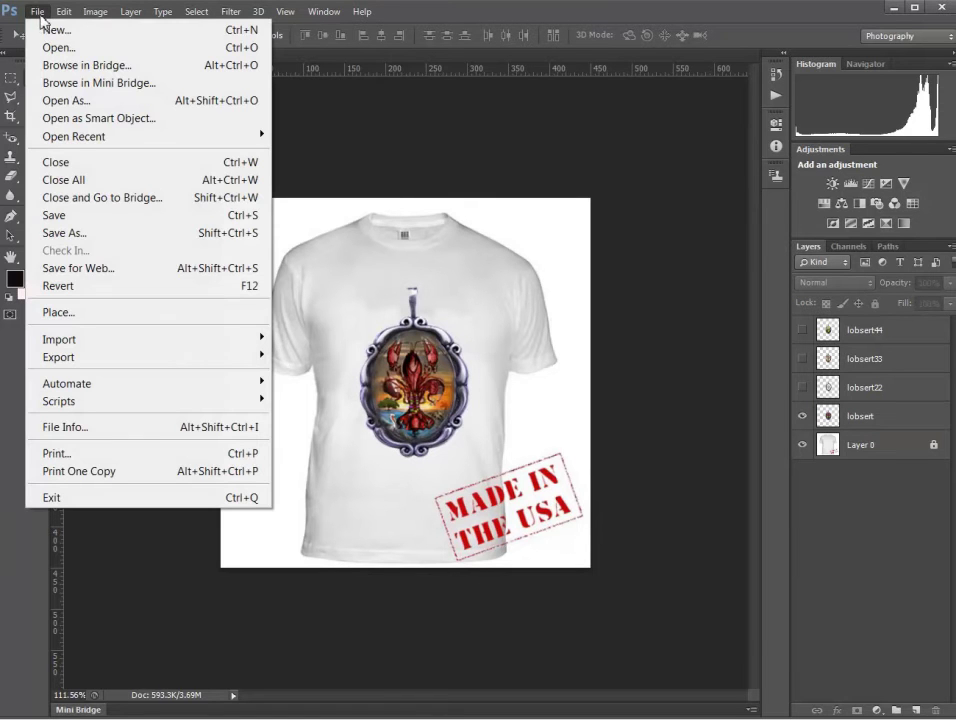
{"action": "left_click", "coordinate": [97, 267]}
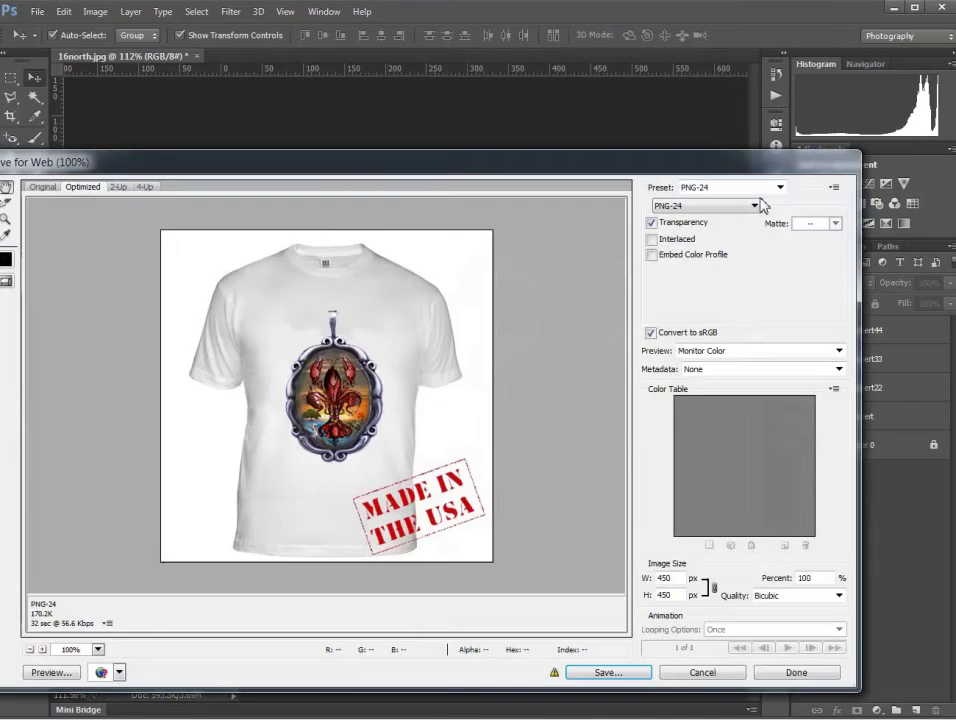
{"action": "left_click", "coordinate": [752, 206]}
{"action": "left_click", "coordinate": [723, 234]}
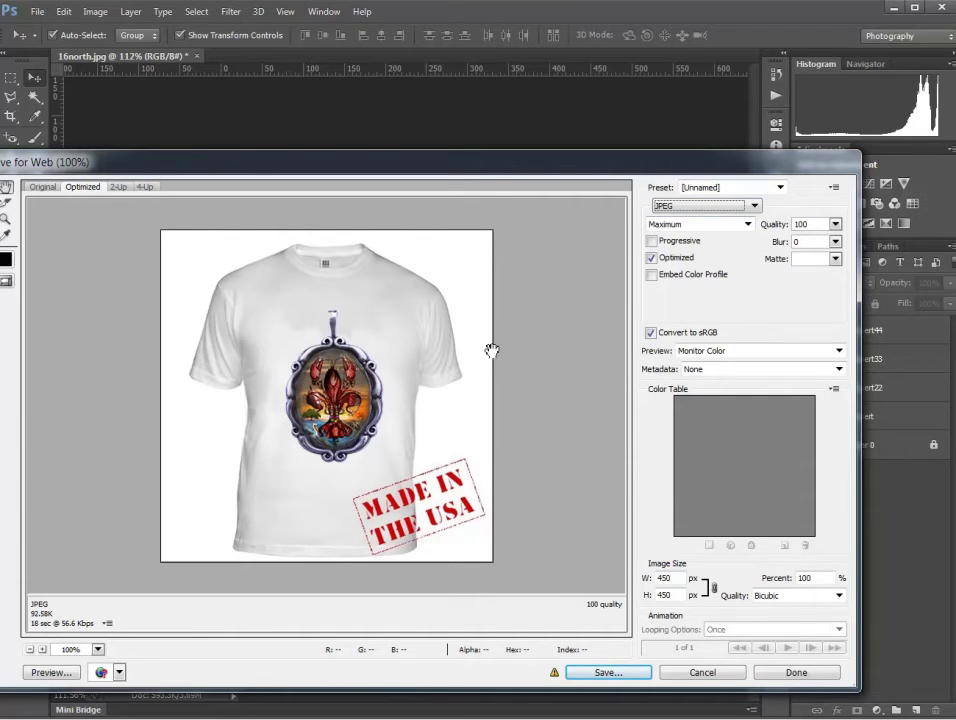
Go to the save location and browse from the Desktop into the shirts folder.
{"action": "left_click", "coordinate": [608, 672]}
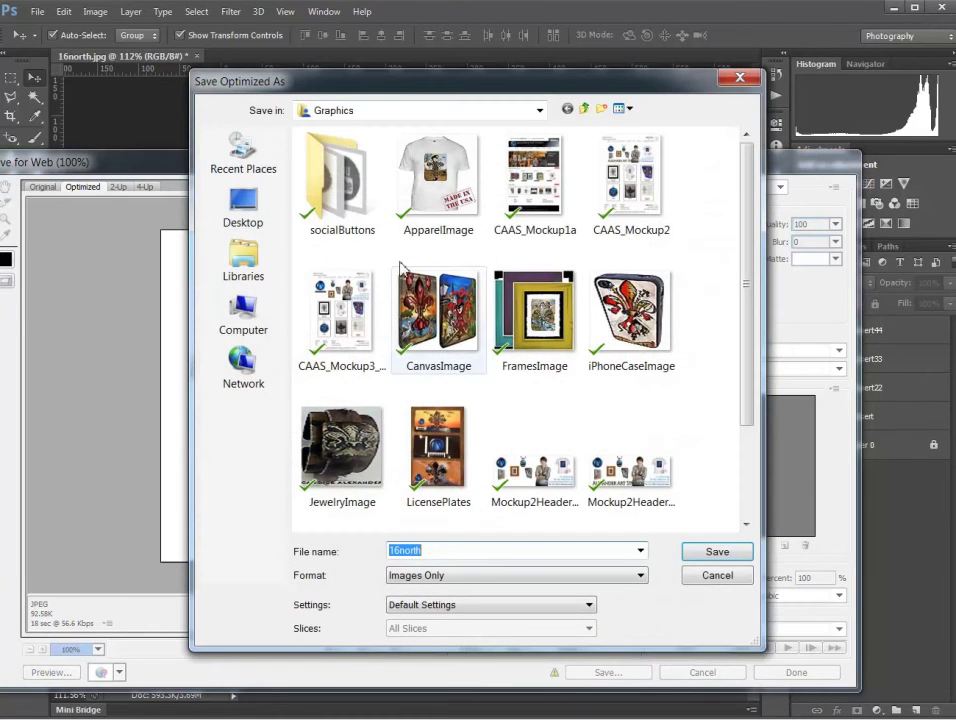
{"action": "left_click", "coordinate": [250, 220]}
{"action": "double_click", "coordinate": [370, 458]}
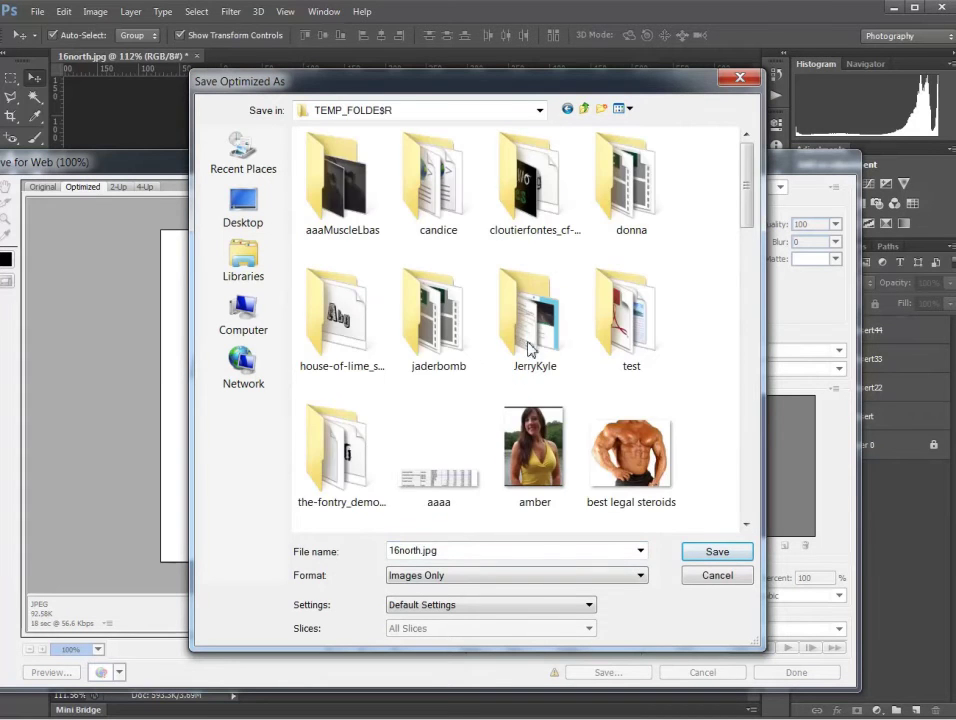
{"action": "double_click", "coordinate": [450, 190]}
{"action": "double_click", "coordinate": [320, 158]}
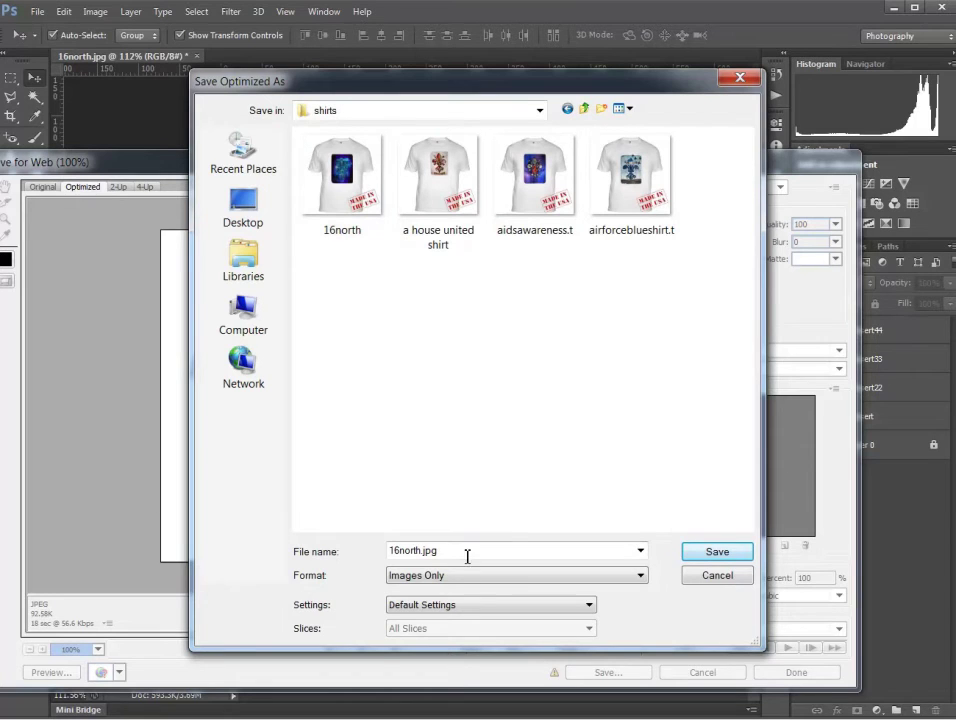
Create a newShirts folder inside shirts and save 16north.jpg into it.
{"action": "right_click", "coordinate": [424, 366]}
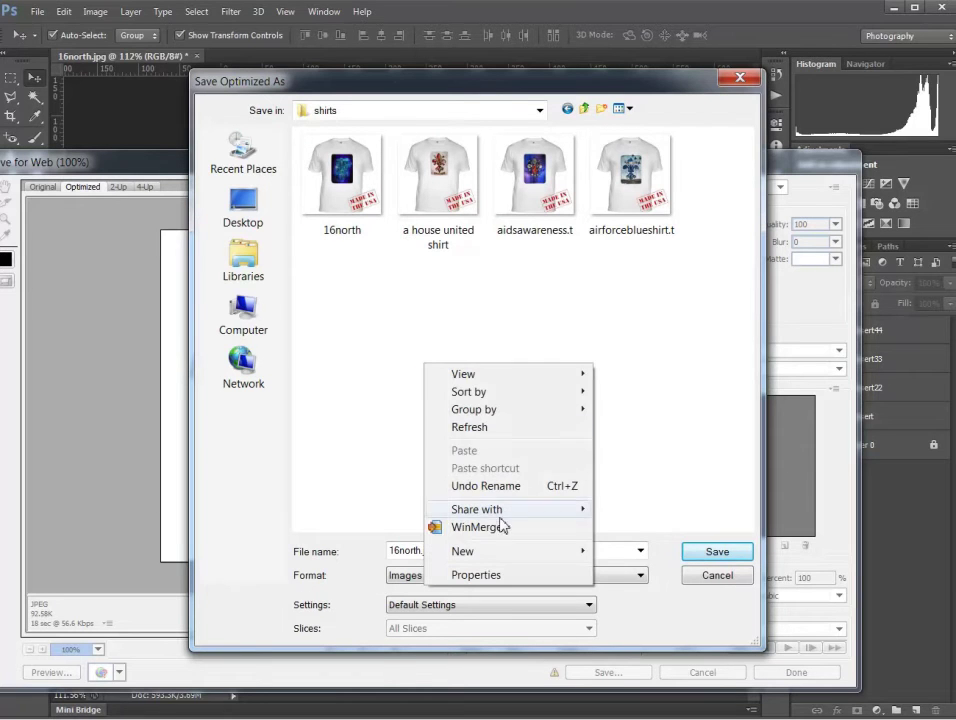
{"action": "mouse_move", "coordinate": [506, 551]}
{"action": "left_click", "coordinate": [653, 334]}
{"action": "type", "text": "newShirts"}
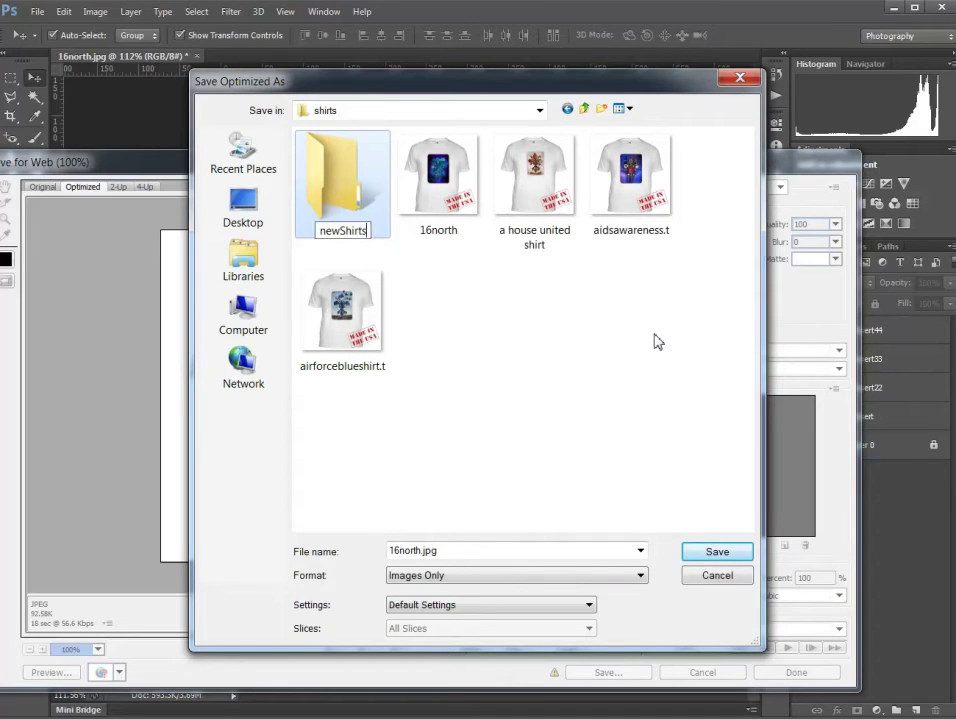
{"action": "key", "text": "Return"}
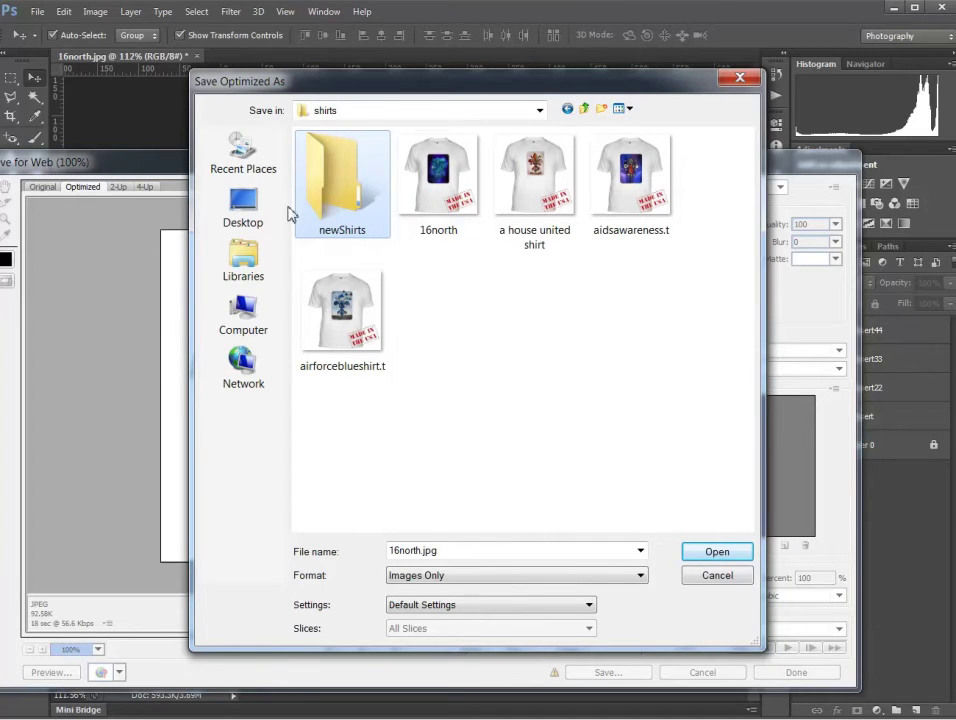
{"action": "double_click", "coordinate": [333, 207]}
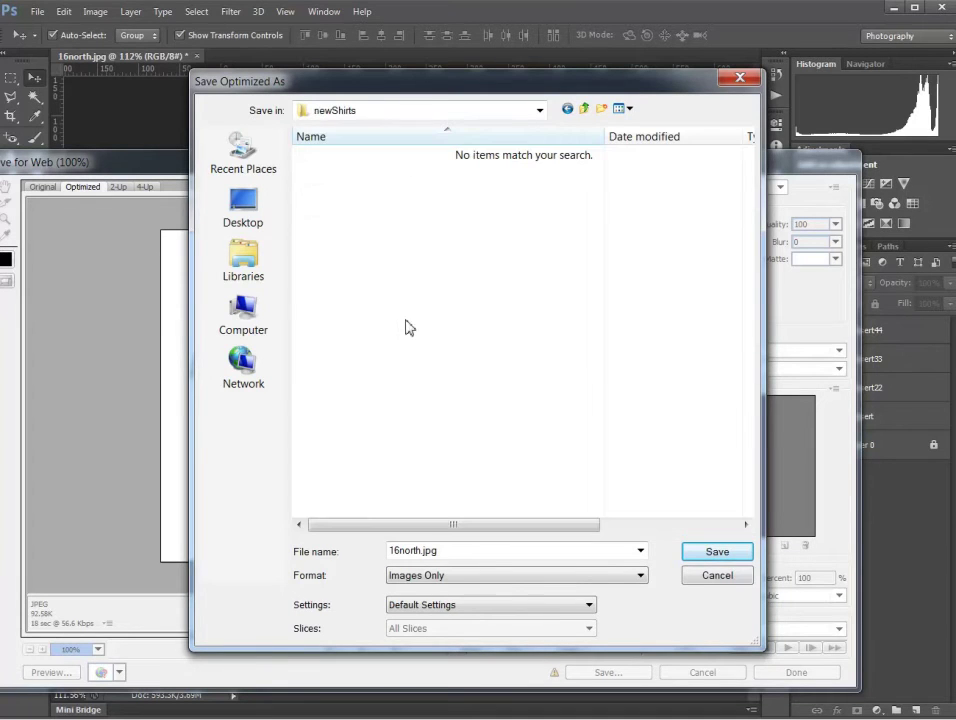
{"action": "left_click", "coordinate": [708, 552]}
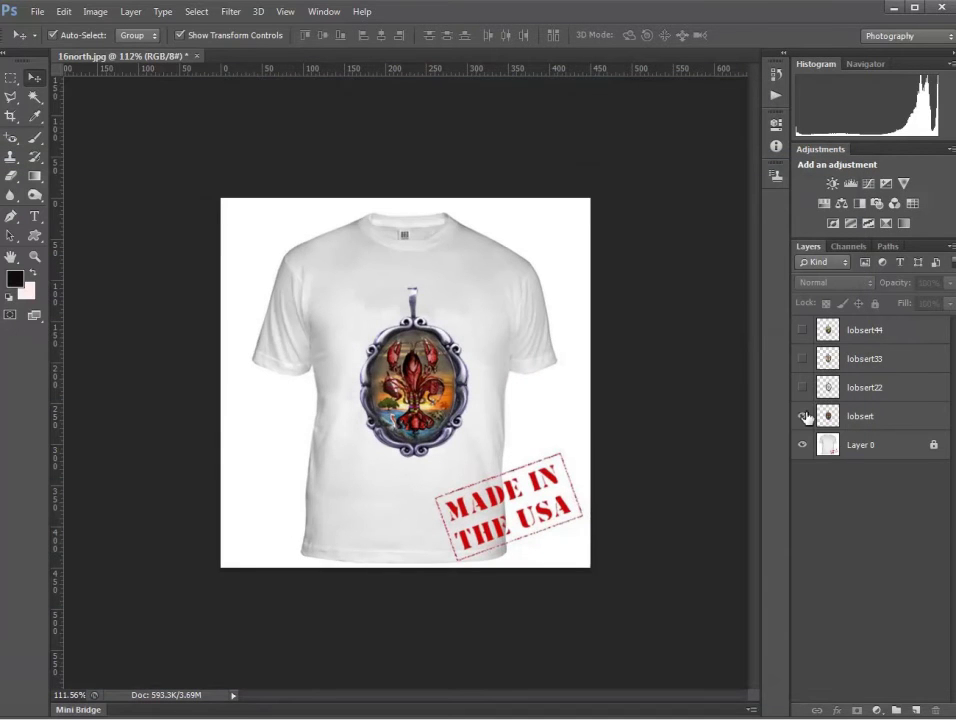
Show only the lobsert22 design and export it for web as lobster-tshirt.
{"action": "left_click", "coordinate": [803, 417]}
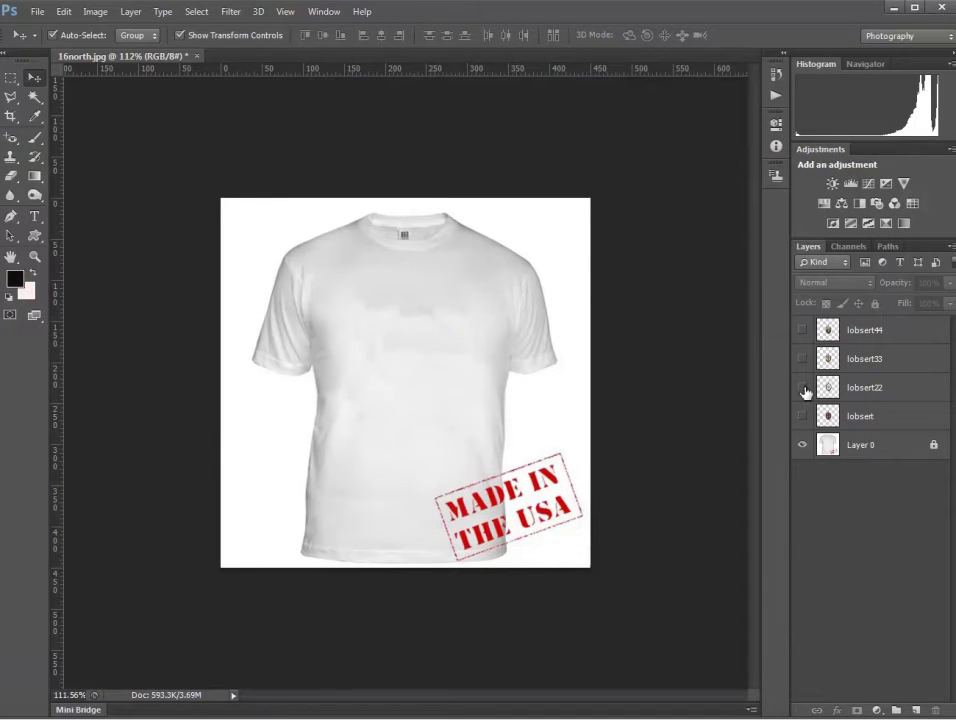
{"action": "left_click", "coordinate": [803, 388]}
{"action": "left_click", "coordinate": [40, 14]}
{"action": "left_click", "coordinate": [113, 268]}
{"action": "left_click", "coordinate": [620, 677]}
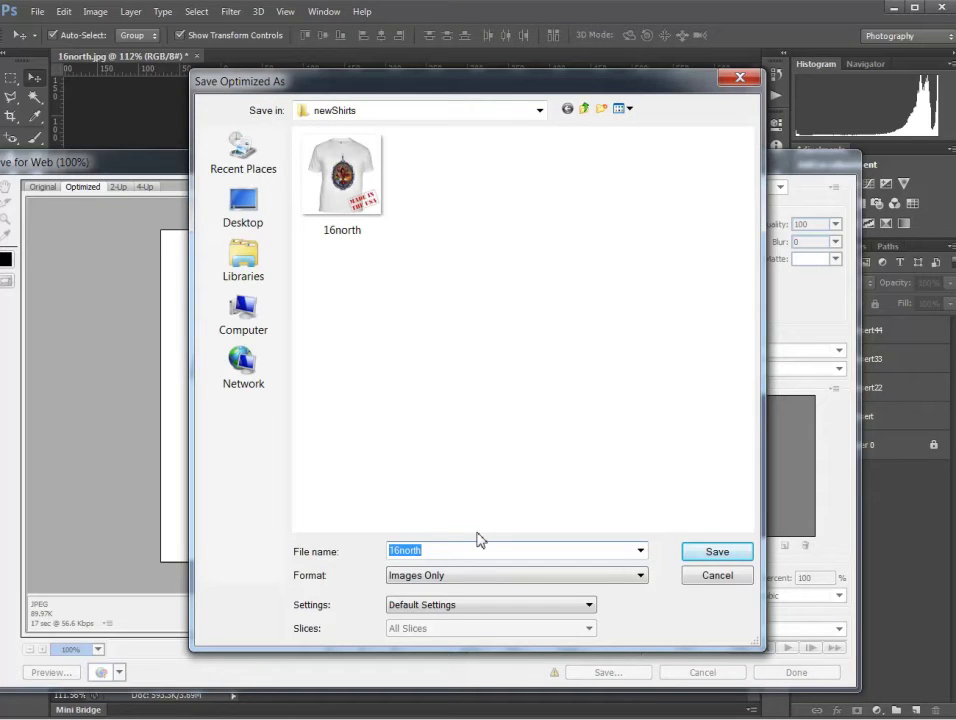
{"action": "type", "text": "lobster"}
{"action": "type", "text": "-tshirt"}
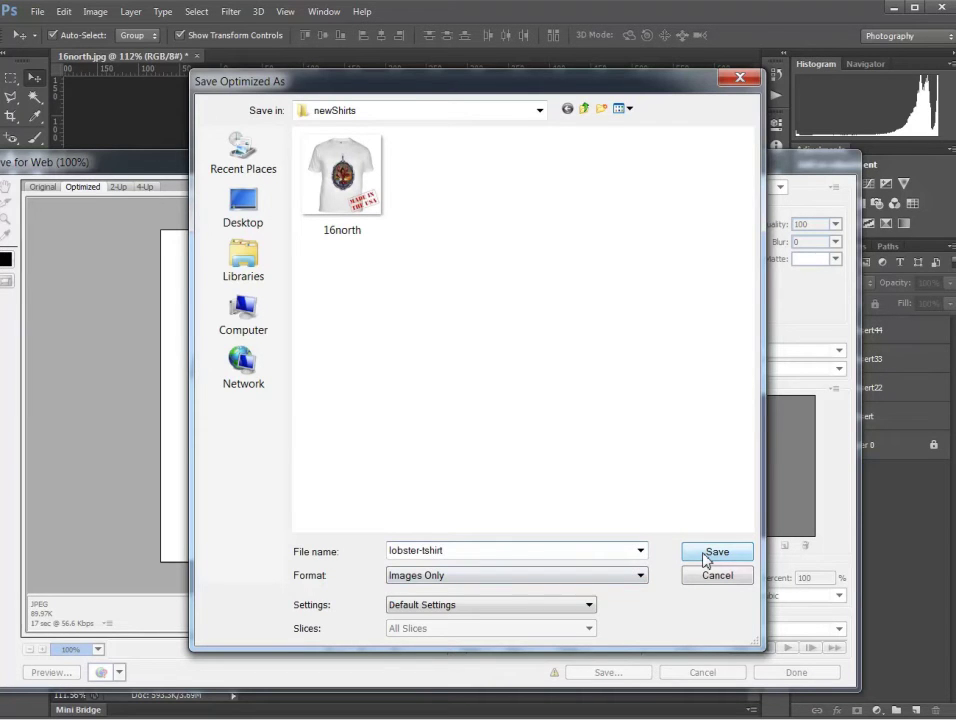
{"action": "left_click", "coordinate": [710, 556]}
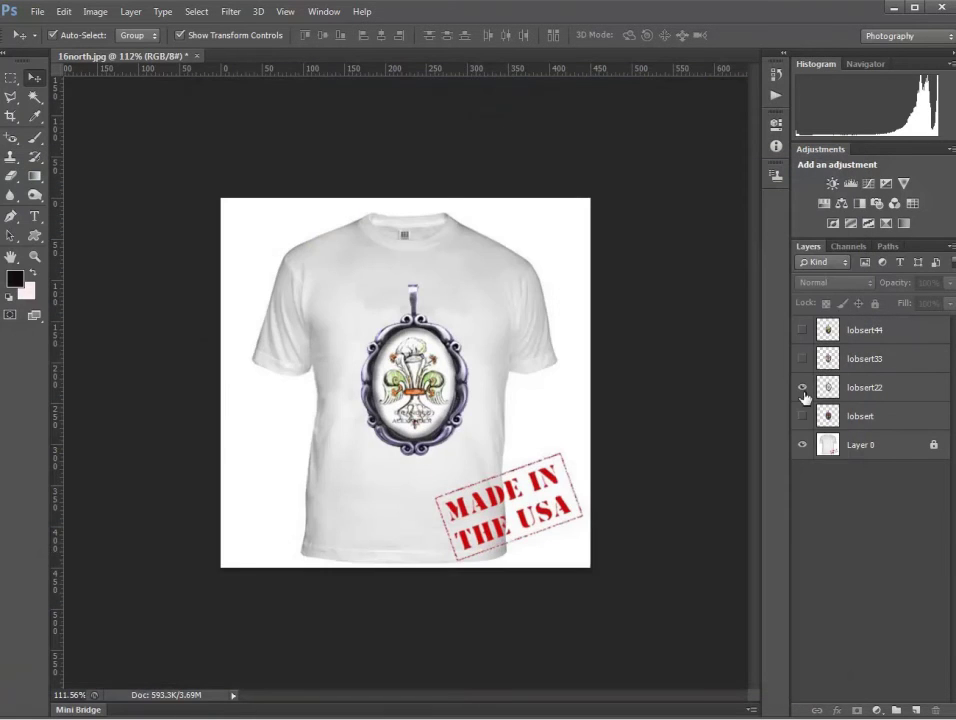
Show and select only the lobsert33 design and export it for web as rooster-tshirt.
{"action": "left_click", "coordinate": [802, 387]}
{"action": "left_click", "coordinate": [802, 358]}
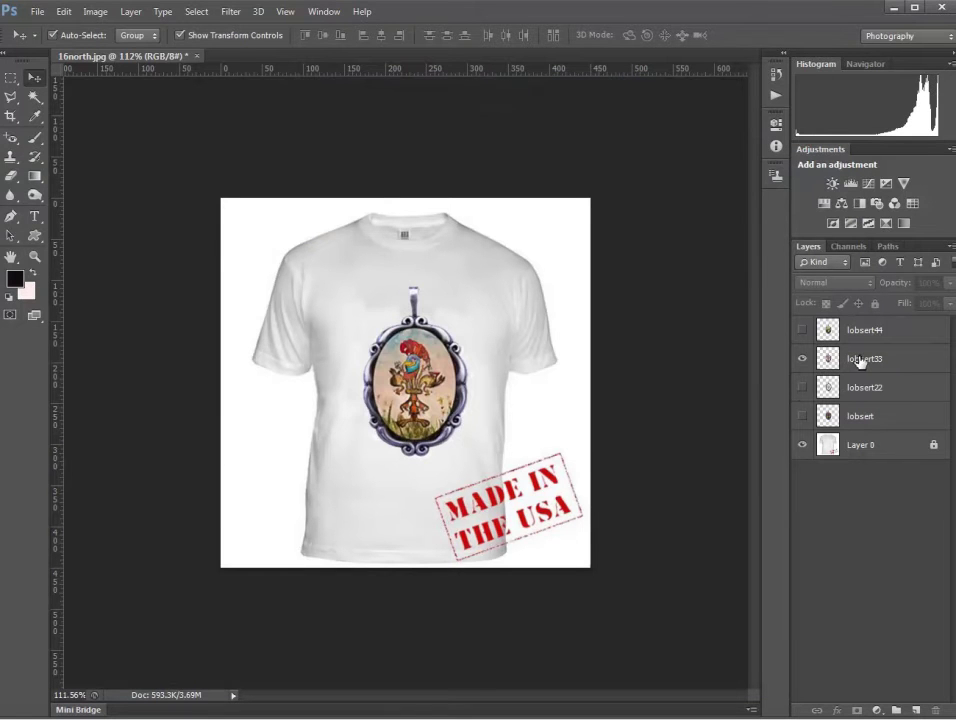
{"action": "left_click", "coordinate": [860, 359]}
{"action": "left_click", "coordinate": [36, 12]}
{"action": "left_click", "coordinate": [117, 268]}
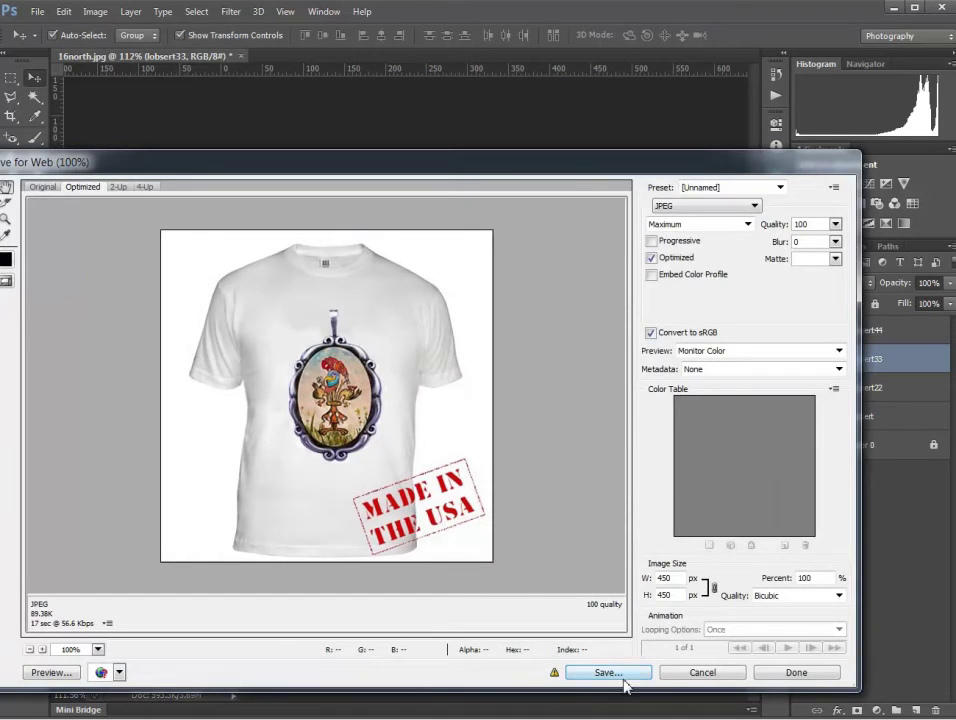
{"action": "left_click", "coordinate": [630, 674]}
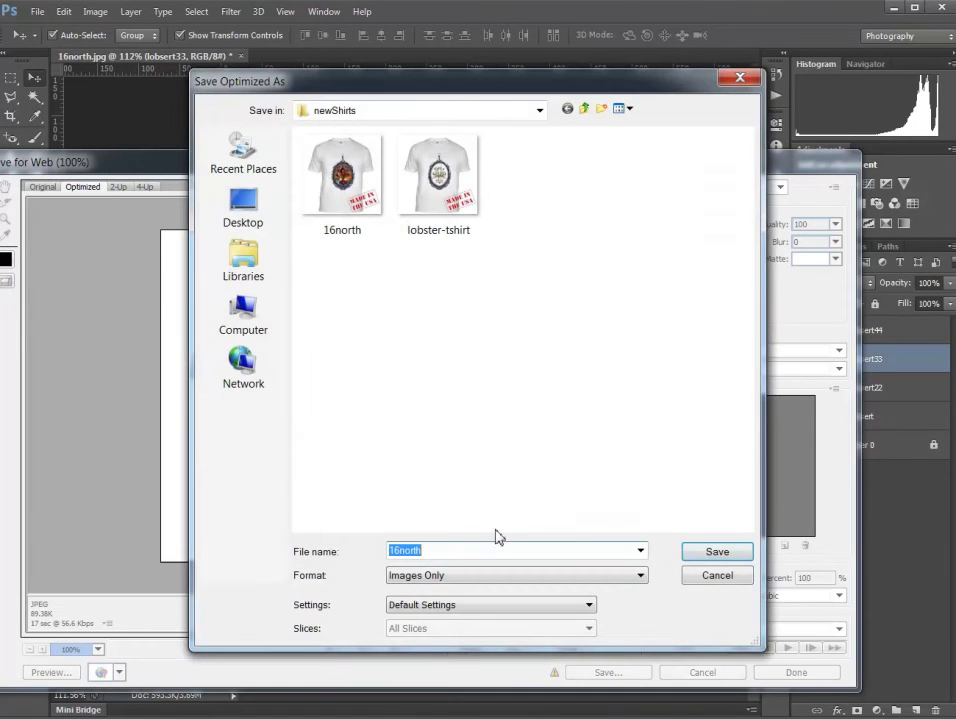
{"action": "type", "text": "t"}
{"action": "type", "text": "ooster-"}
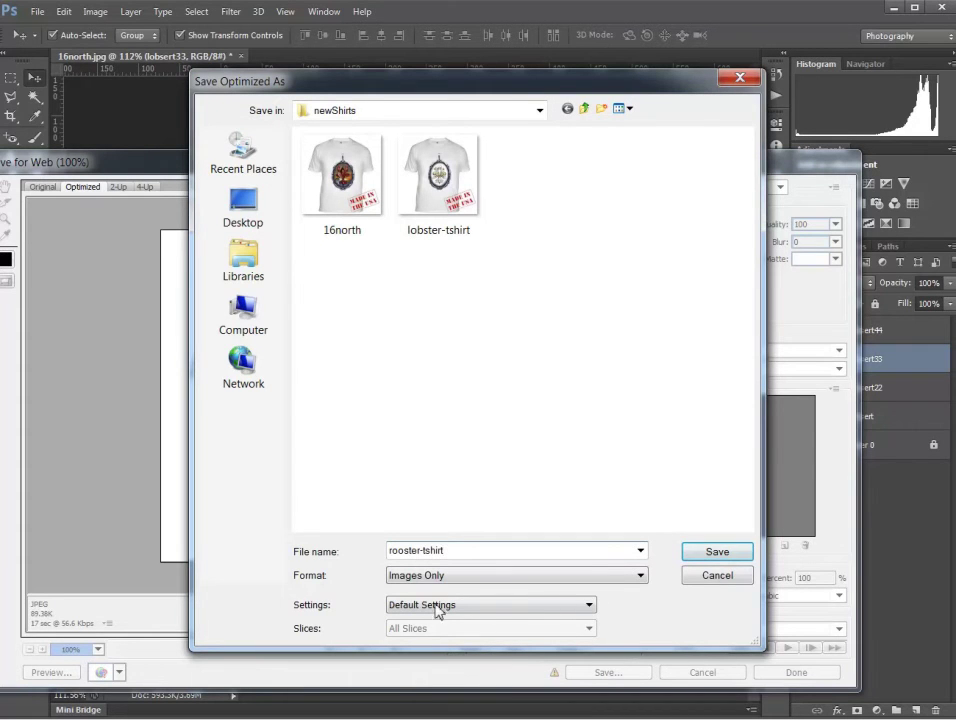
{"action": "left_click", "coordinate": [720, 553]}
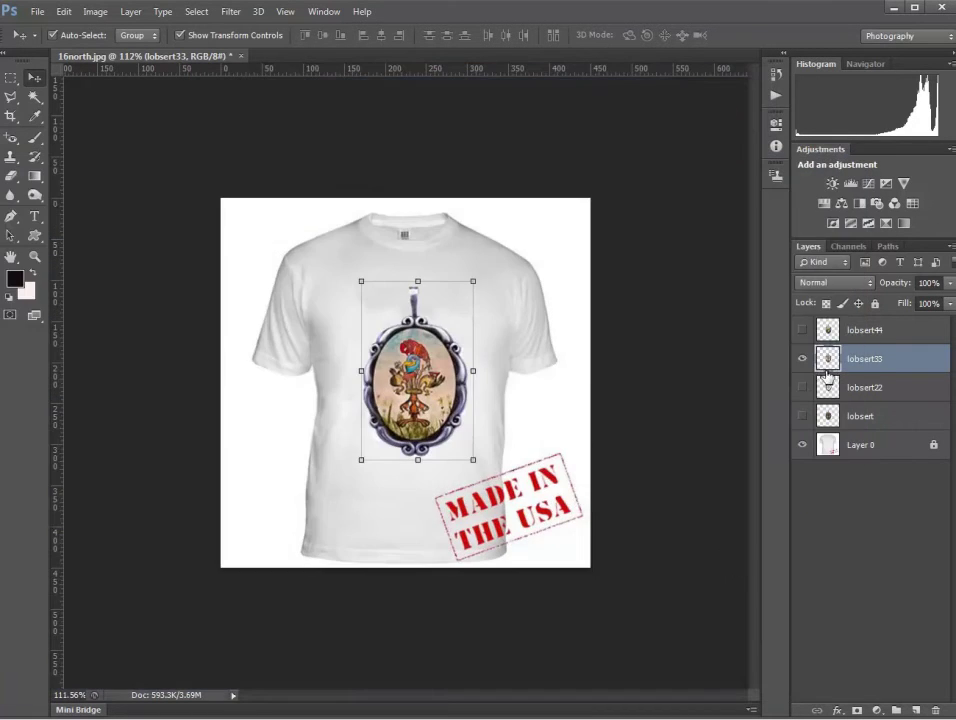
Show and select only the lobsert44 design and export it for web as designer-tshirt.
{"action": "left_click", "coordinate": [803, 358]}
{"action": "left_click", "coordinate": [802, 330]}
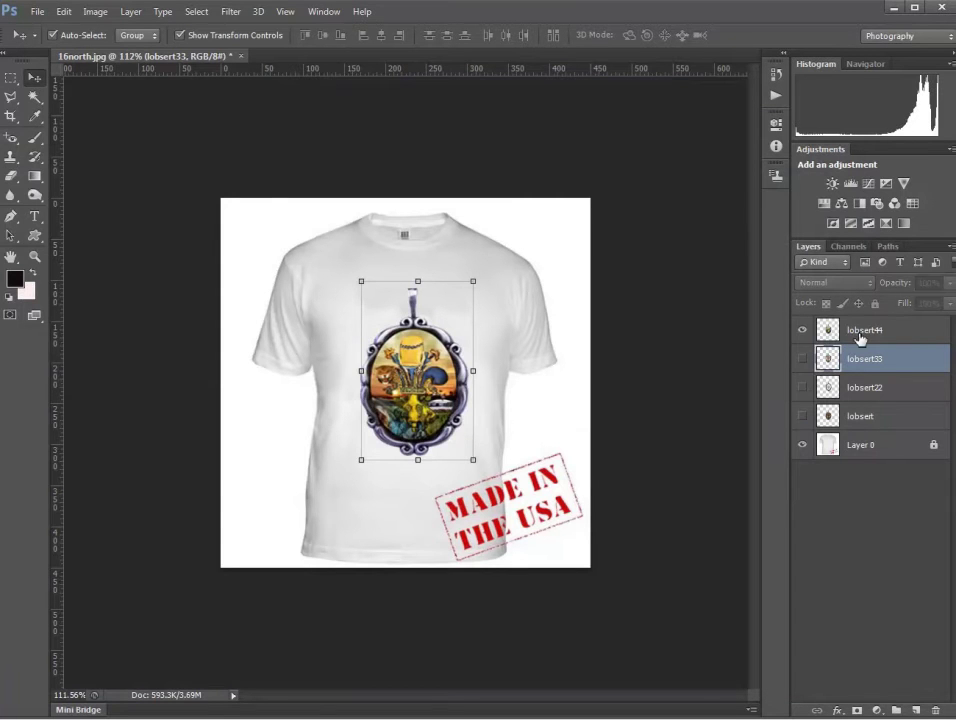
{"action": "left_click", "coordinate": [860, 334]}
{"action": "left_click", "coordinate": [37, 12]}
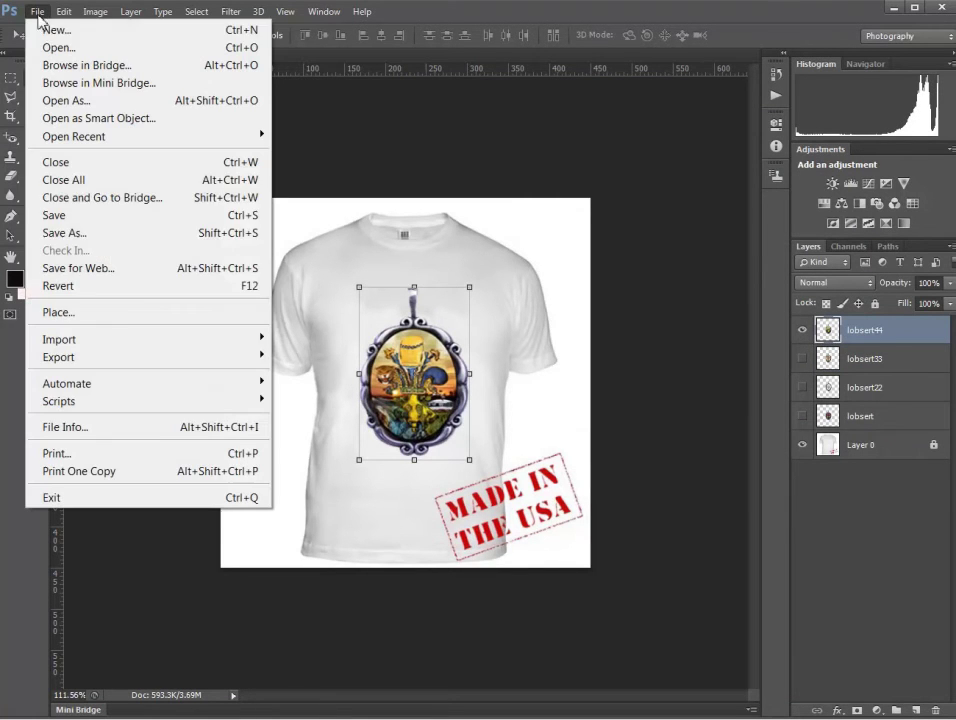
{"action": "left_click", "coordinate": [140, 269]}
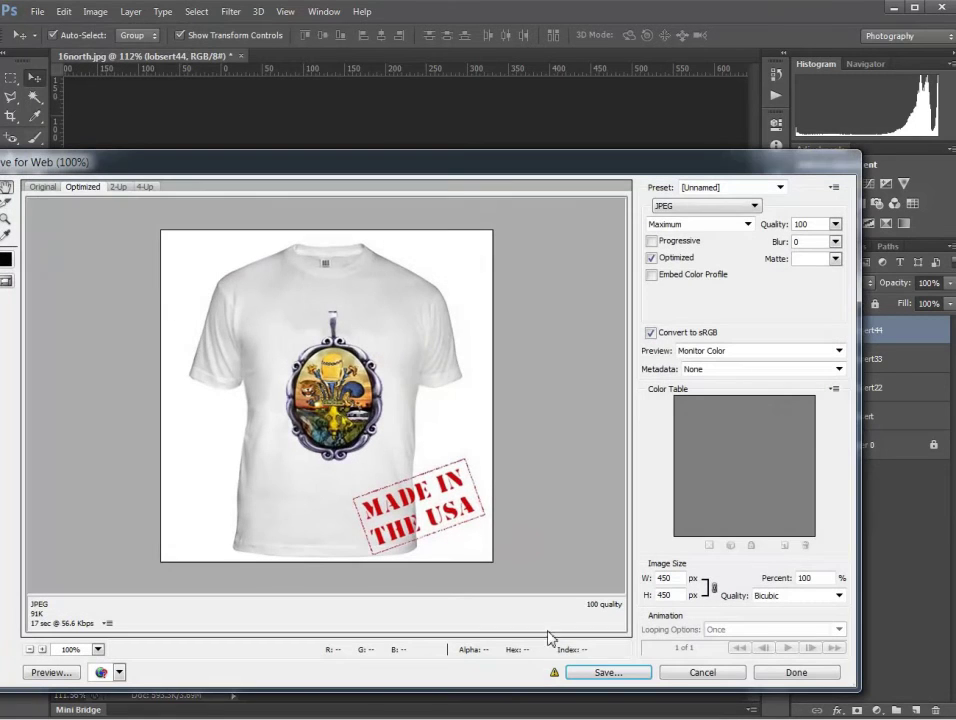
{"action": "left_click", "coordinate": [604, 673]}
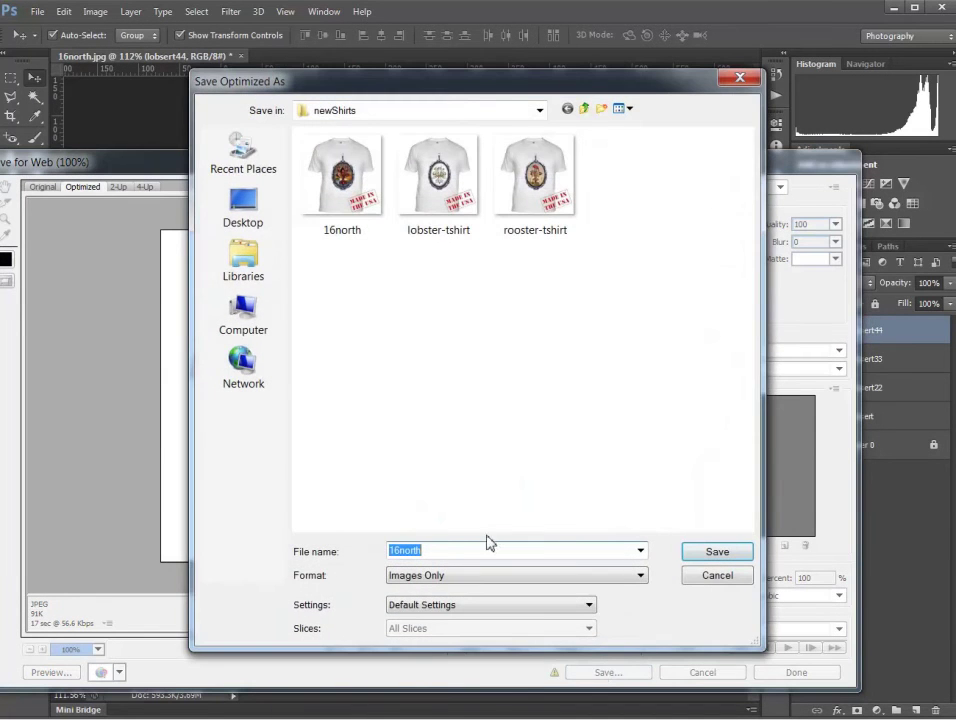
{"action": "type", "text": "designer-tshirt"}
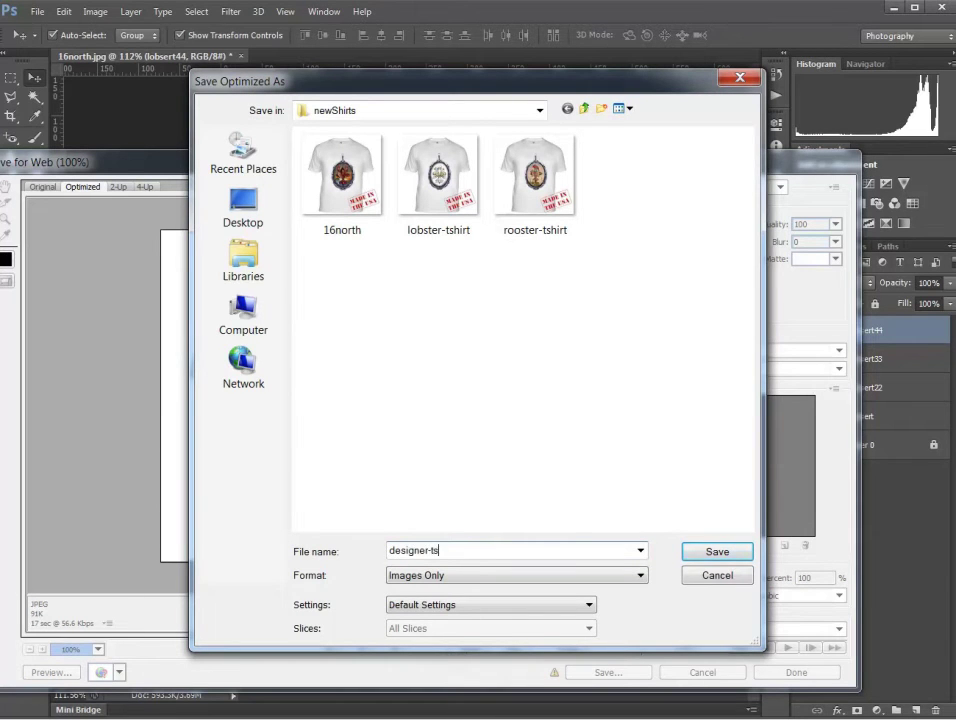
{"action": "left_click", "coordinate": [716, 552]}
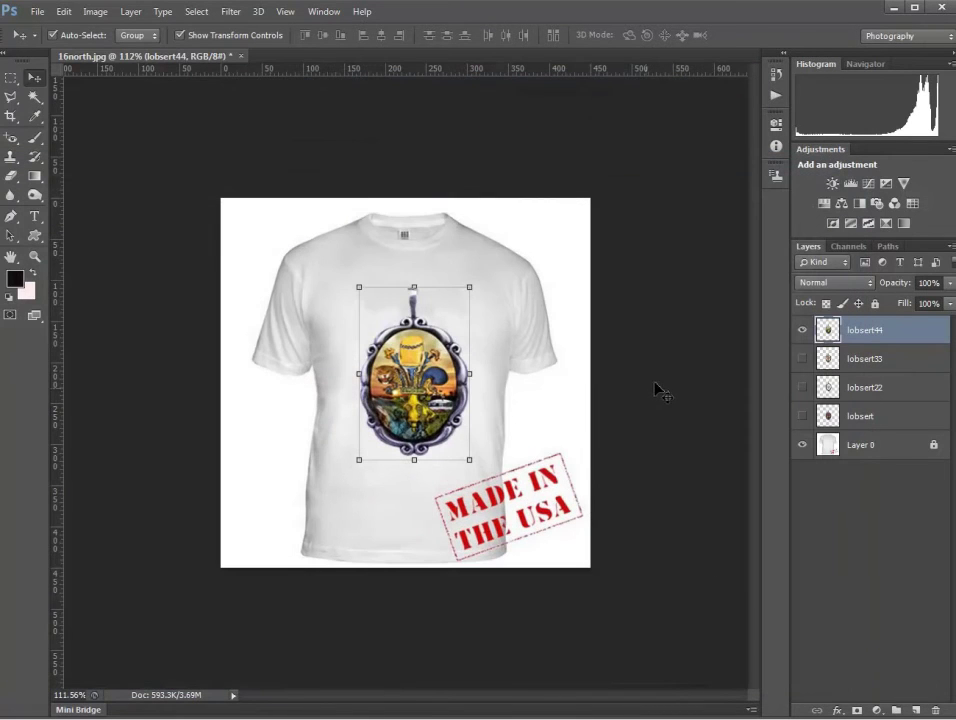
{"action": "left_click", "coordinate": [658, 383]}
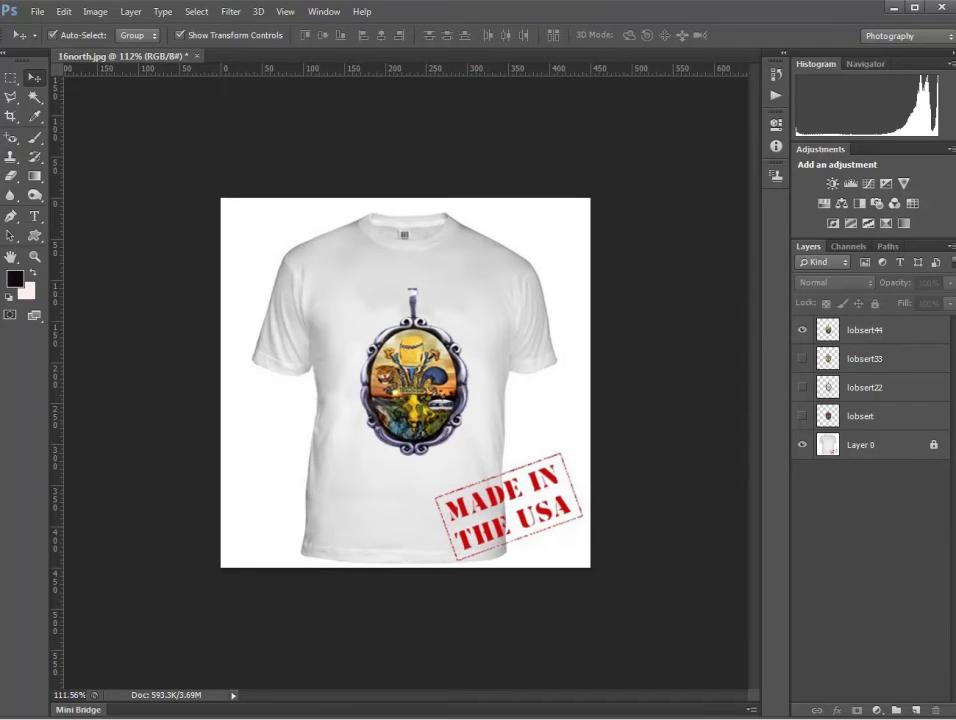
{"action": "key", "text": "alt+Tab"}
{"action": "left_click_drag", "start_coordinate": [604, 171], "coordinate": [323, 73]}
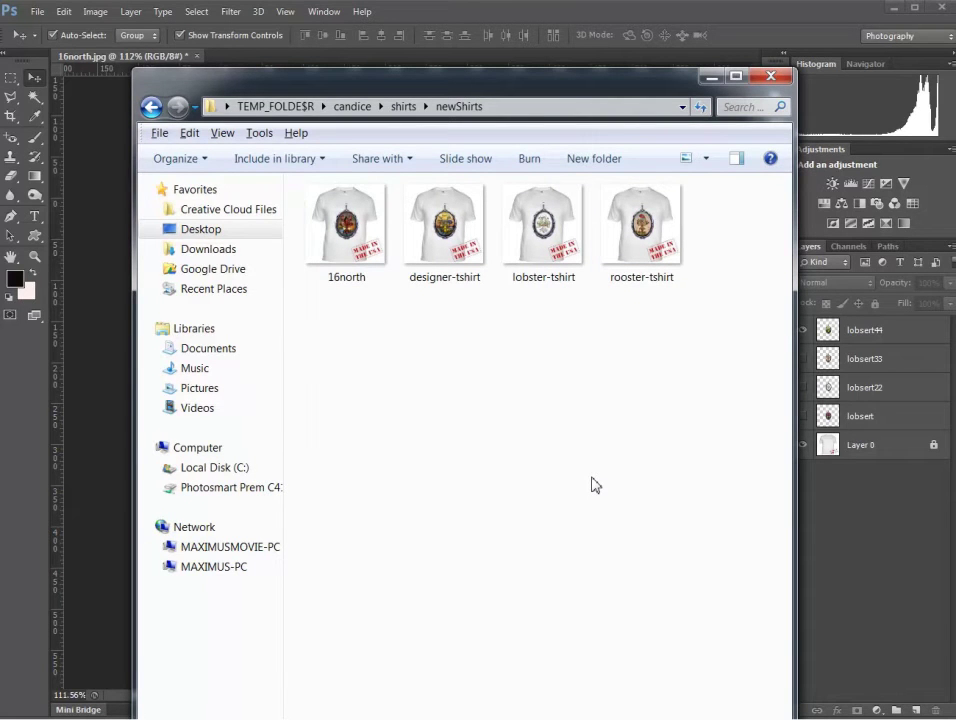
{"action": "key", "text": "alt+Tab"}
{"action": "key", "text": "alt+Tab"}
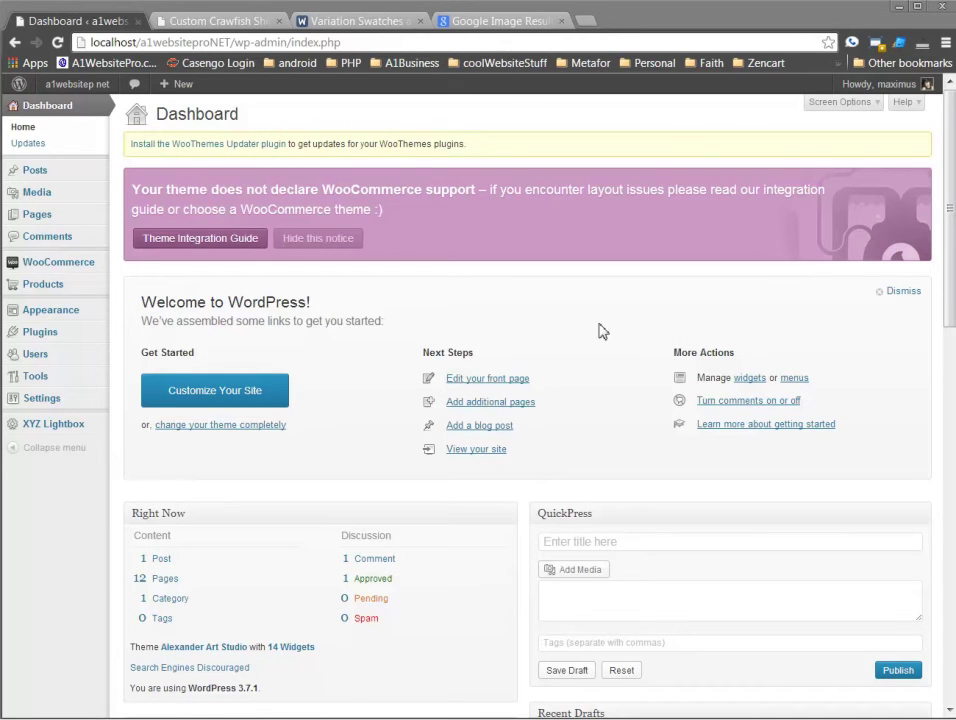
Glance at the Google image result tab, then return to the WordPress Dashboard tab.
{"action": "left_click", "coordinate": [495, 21]}
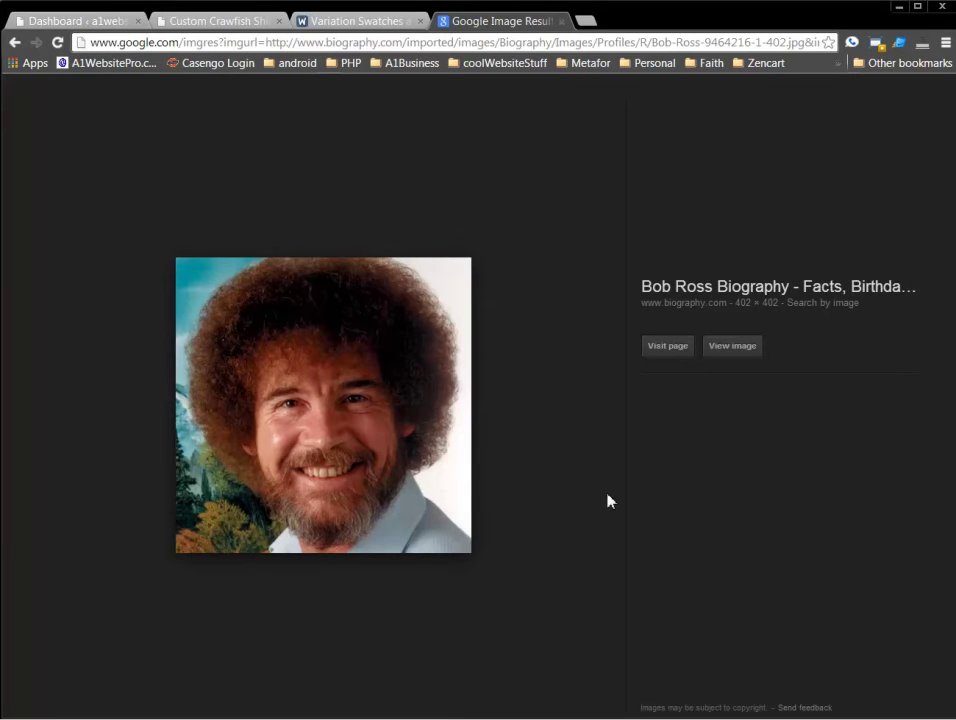
{"action": "left_click", "coordinate": [72, 22]}
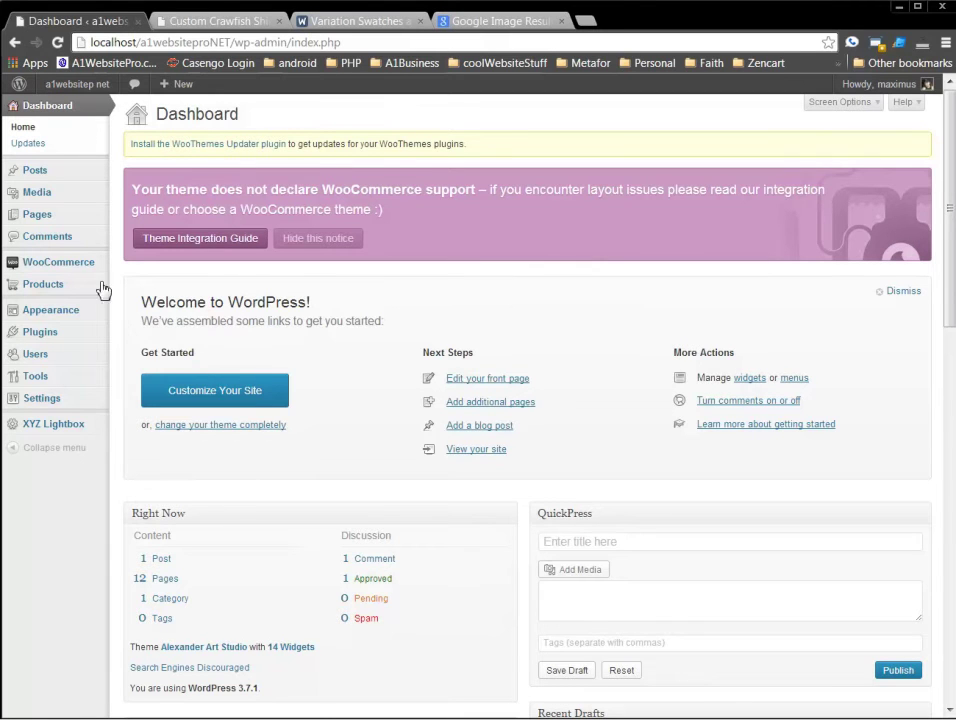
Open Products > Attributes and enter design as the new attribute's name and slug.
{"action": "mouse_move", "coordinate": [60, 286]}
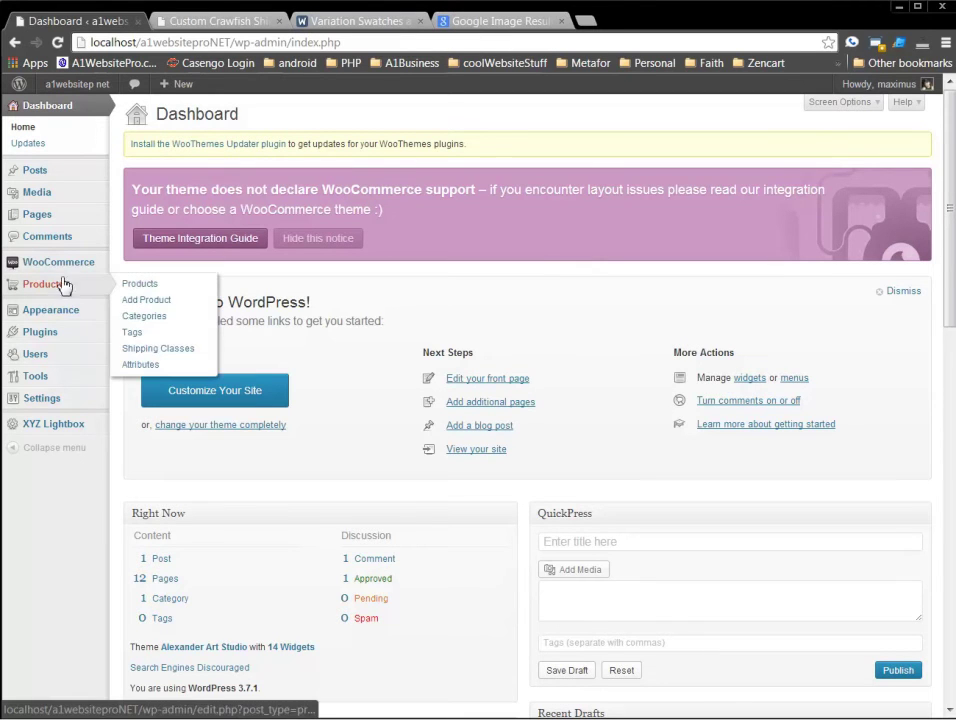
{"action": "left_click", "coordinate": [148, 365]}
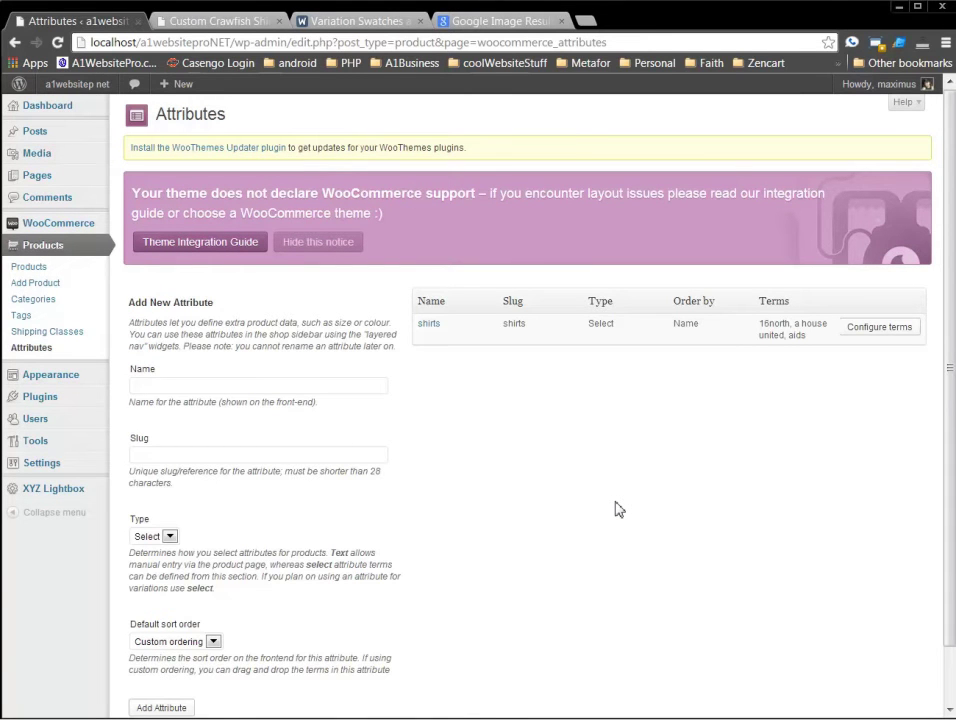
{"action": "left_click", "coordinate": [188, 386]}
{"action": "type", "text": "se"}
{"action": "key", "text": "BackSpace"}
{"action": "key", "text": "BackSpace"}
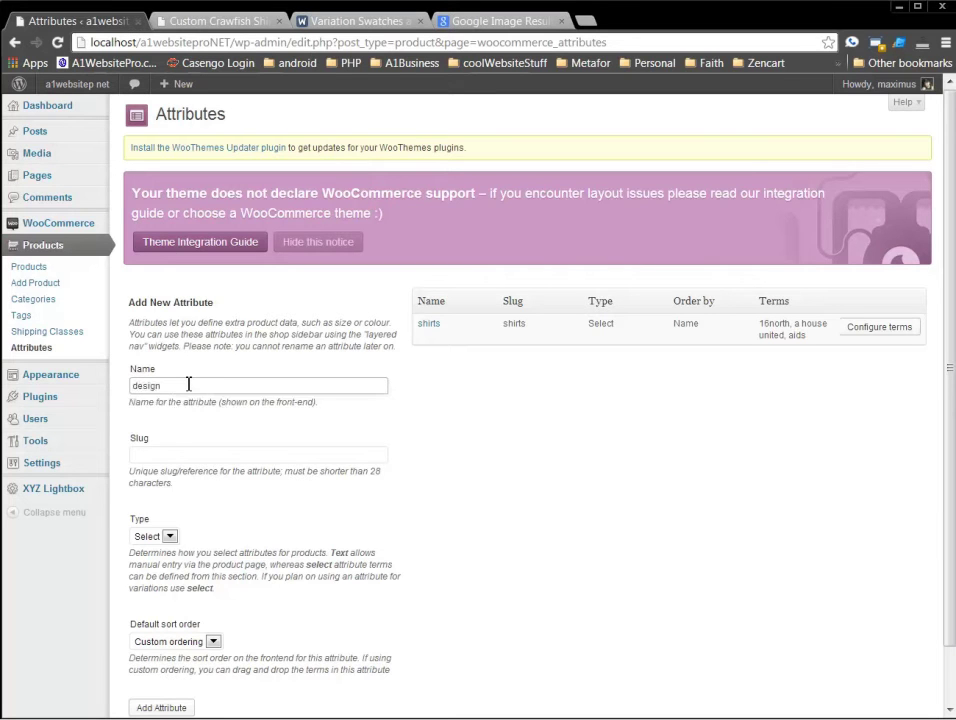
{"action": "double_click", "coordinate": [188, 385]}
{"action": "key", "text": "ctrl+c"}
{"action": "left_click", "coordinate": [226, 457]}
{"action": "key", "text": "ctrl+v"}
Change the attribute name to 'Tshirt Design' and the slug to 'tshirtdesign'.
{"action": "left_click", "coordinate": [135, 390]}
{"action": "type", "text": "Tshirt"}
{"action": "key", "text": "Delete"}
{"action": "type", "text": "D"}
{"action": "left_click_drag", "start_coordinate": [176, 456], "coordinate": [130, 456]}
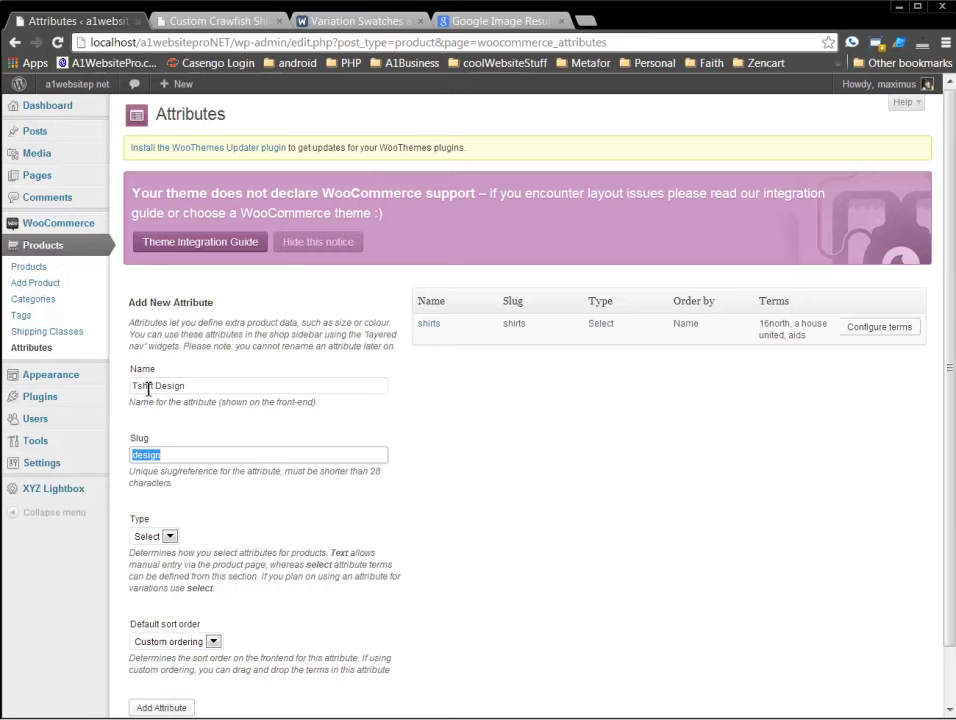
{"action": "left_click", "coordinate": [150, 386]}
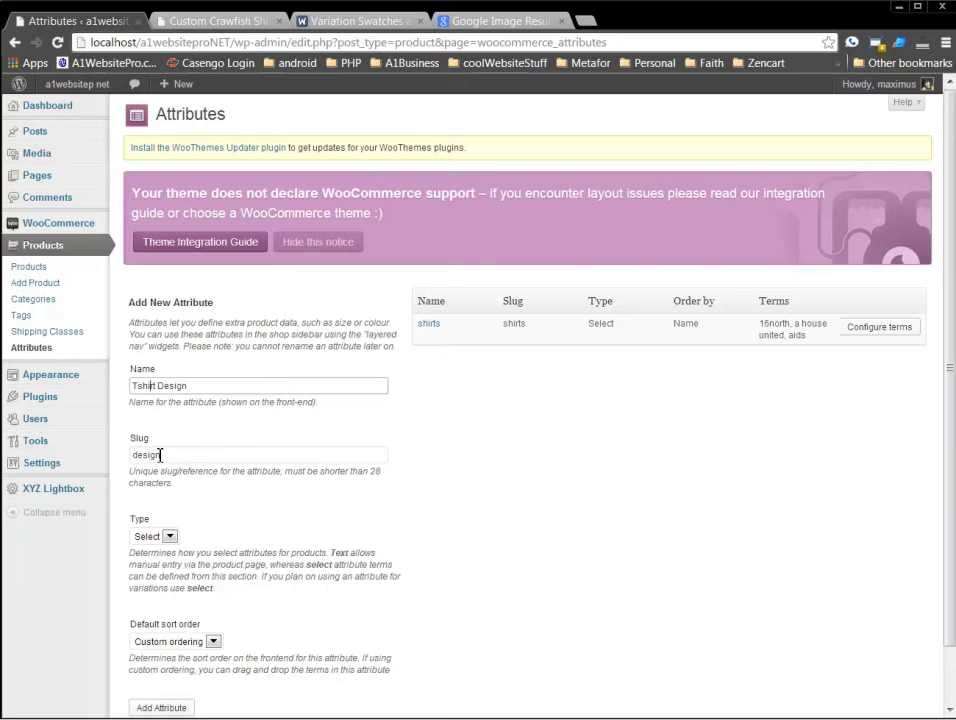
{"action": "left_click_drag", "start_coordinate": [173, 455], "coordinate": [130, 455]}
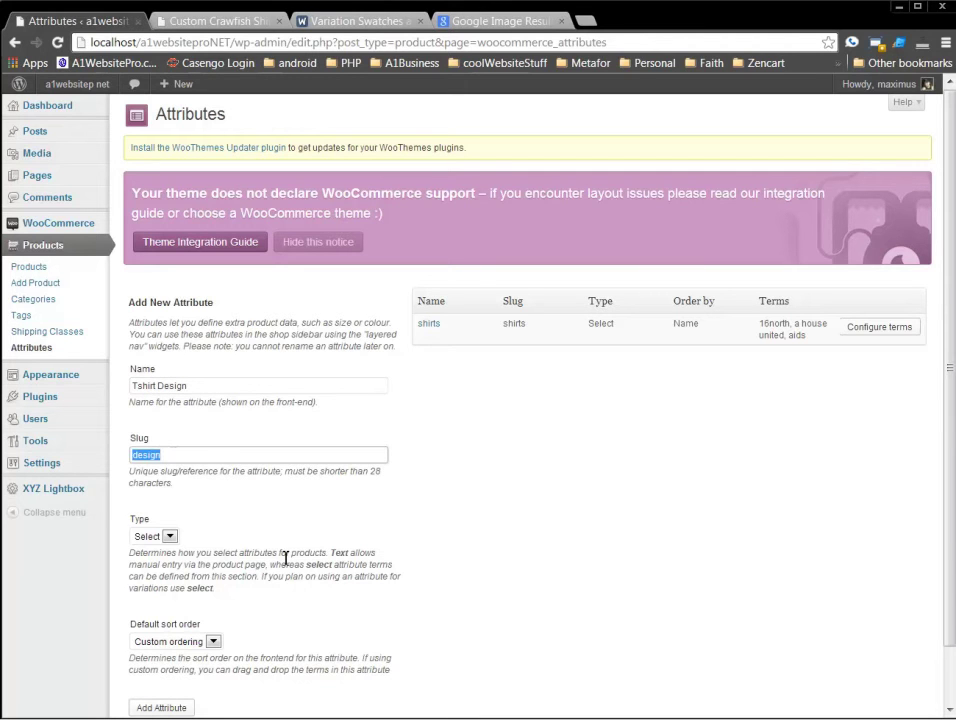
{"action": "type", "text": "tshirt"}
Set the default sort order to Name and add the attribute.
{"action": "scroll", "coordinate": [299, 532], "scroll_direction": "down", "scroll_amount": 1}
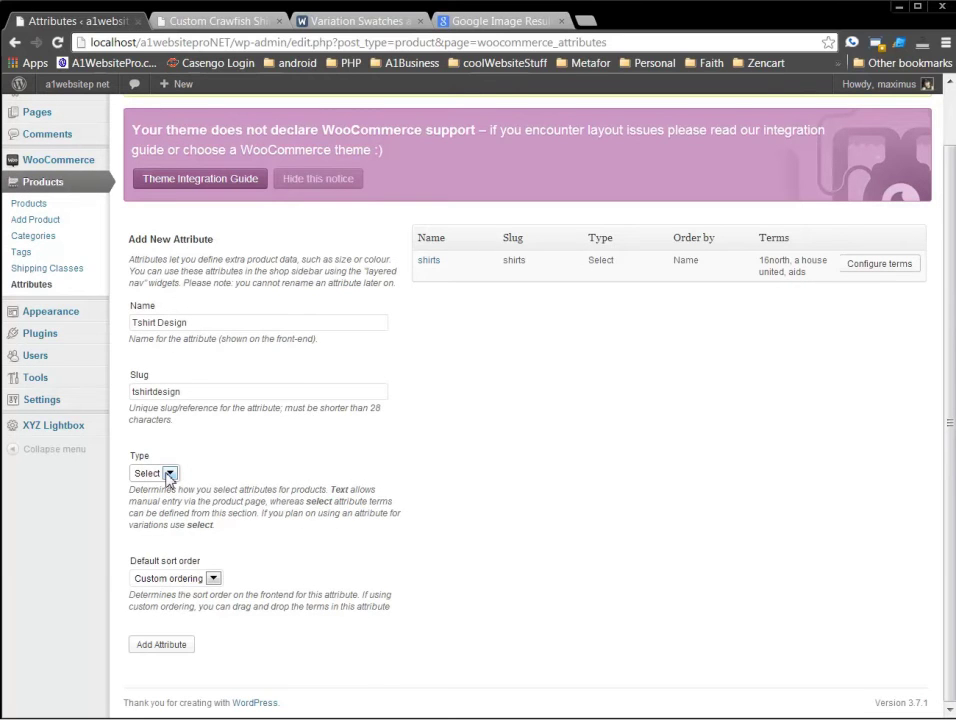
{"action": "left_click", "coordinate": [212, 580]}
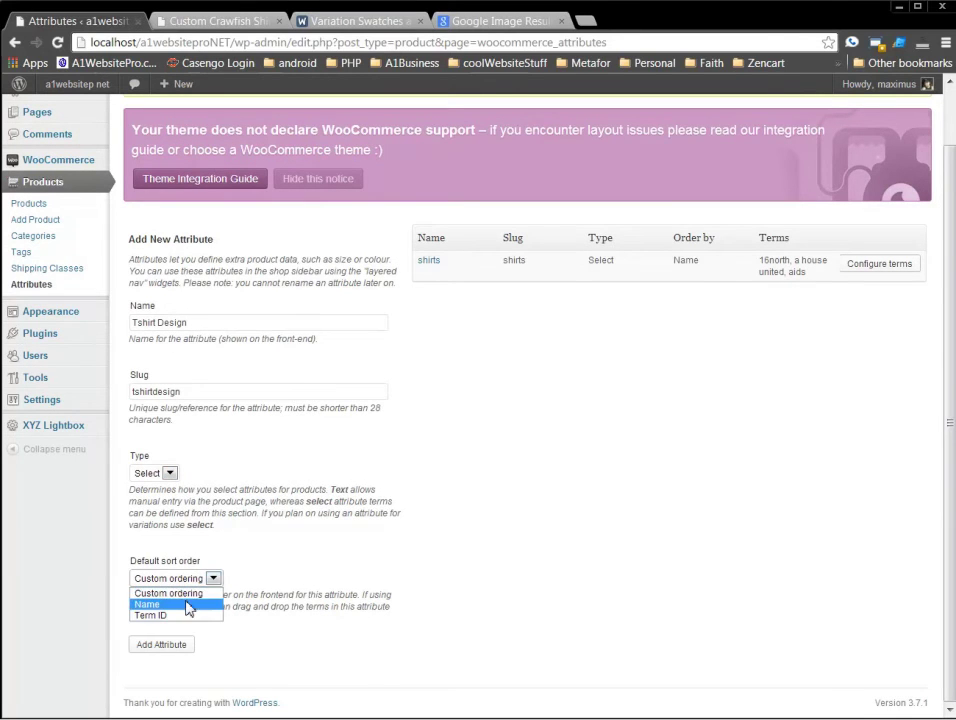
{"action": "left_click", "coordinate": [186, 605]}
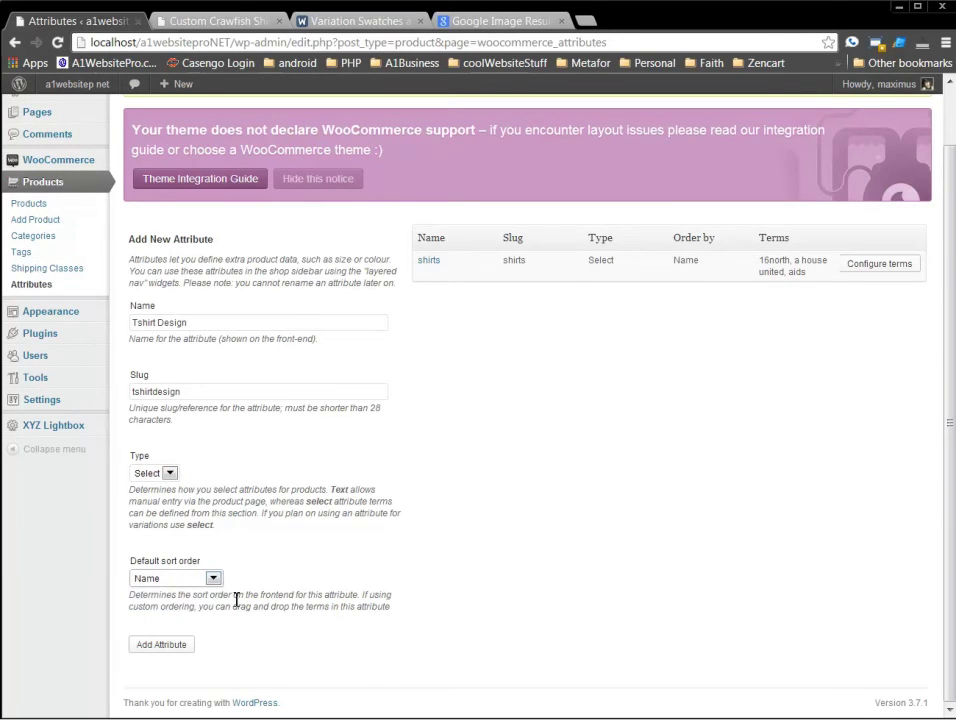
{"action": "left_click", "coordinate": [155, 645]}
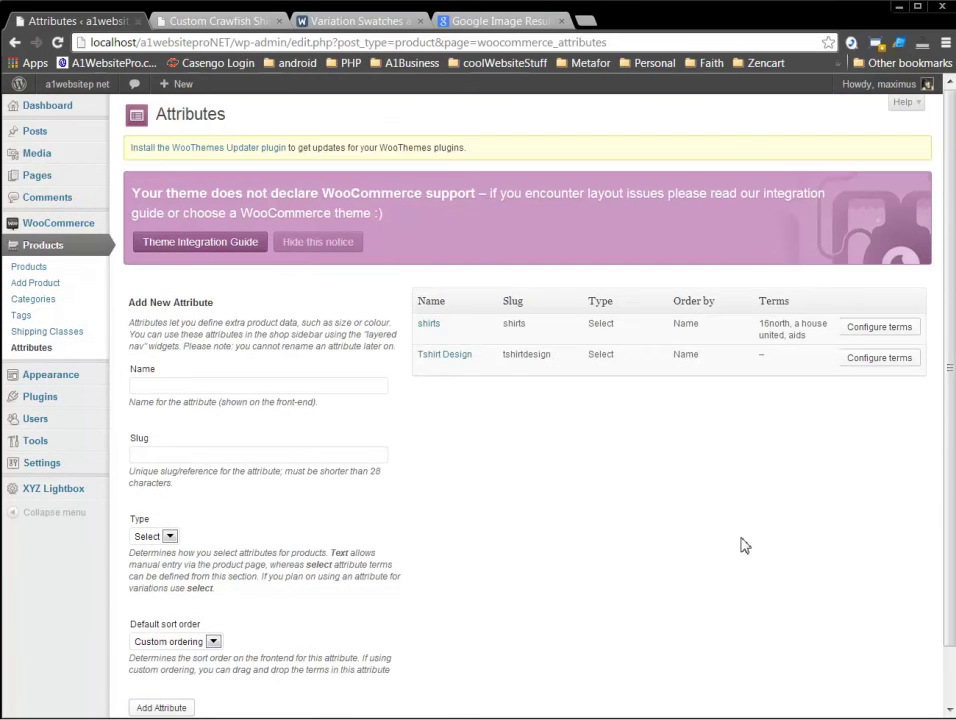
In Tshirt Design's terms, enter term rooster with slug roost and choose the Image swatch type.
{"action": "left_click", "coordinate": [876, 366]}
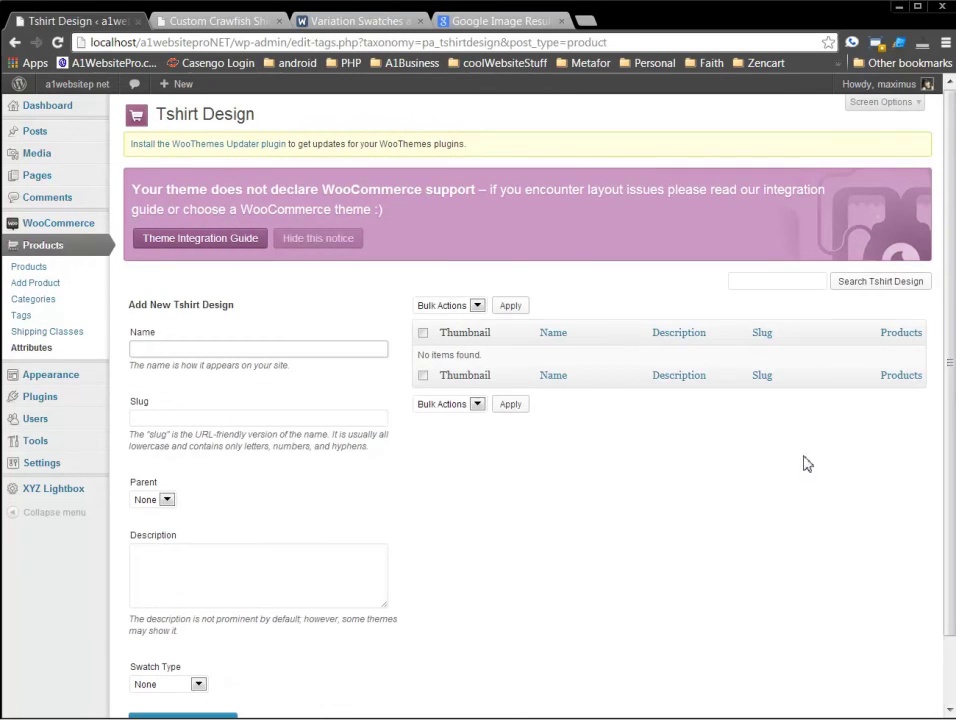
{"action": "left_click", "coordinate": [303, 350]}
{"action": "left_click", "coordinate": [179, 425]}
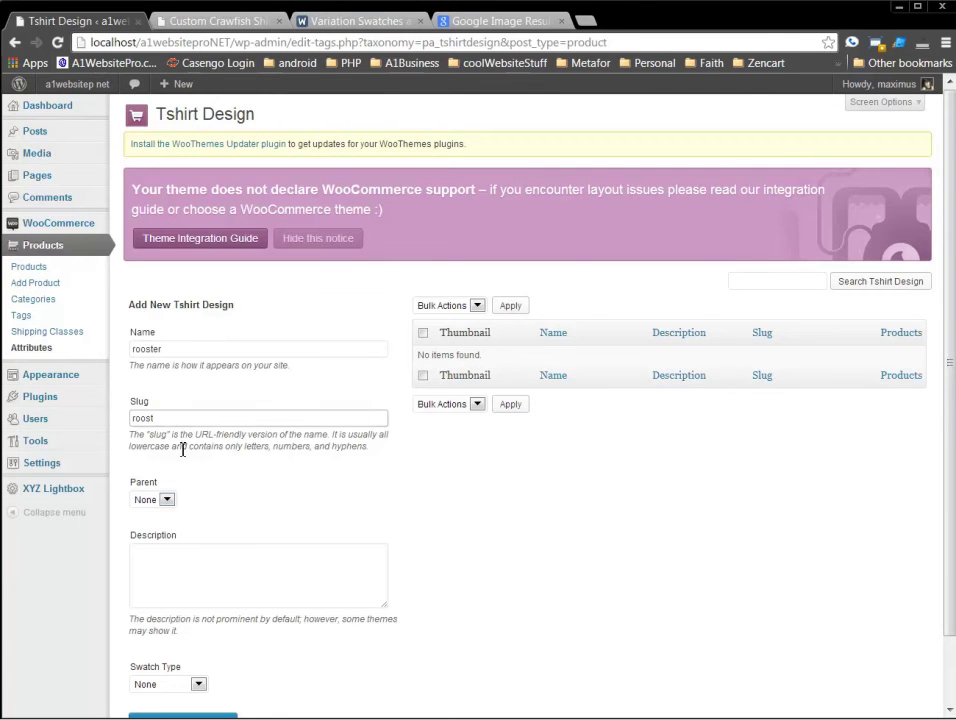
{"action": "scroll", "coordinate": [220, 595], "scroll_direction": "down", "scroll_amount": 2}
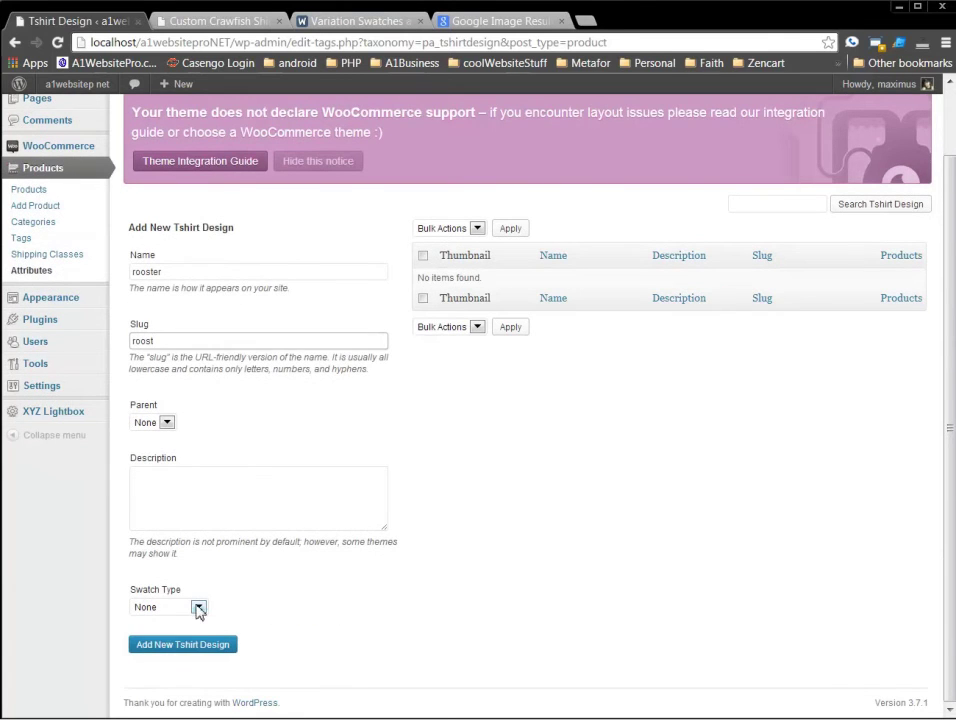
{"action": "left_click", "coordinate": [186, 610]}
{"action": "left_click", "coordinate": [164, 646]}
{"action": "scroll", "coordinate": [250, 620], "scroll_direction": "down", "scroll_amount": 2}
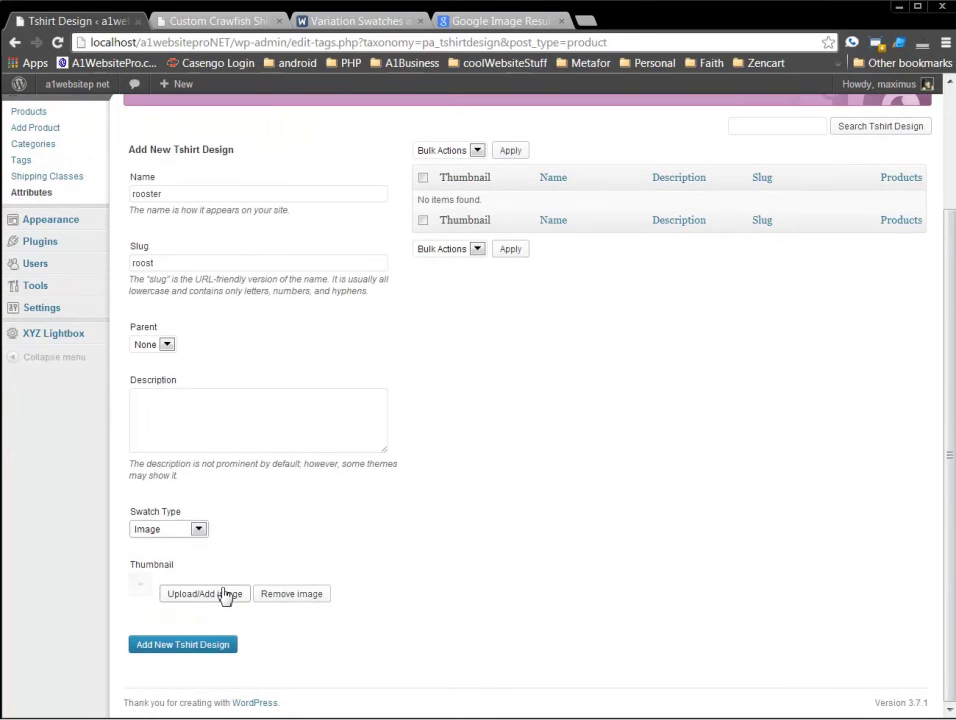
Upload the four shirt JPEGs from newShirts and insert rooster-tshirt as the rooster thumbnail.
{"action": "left_click", "coordinate": [220, 597]}
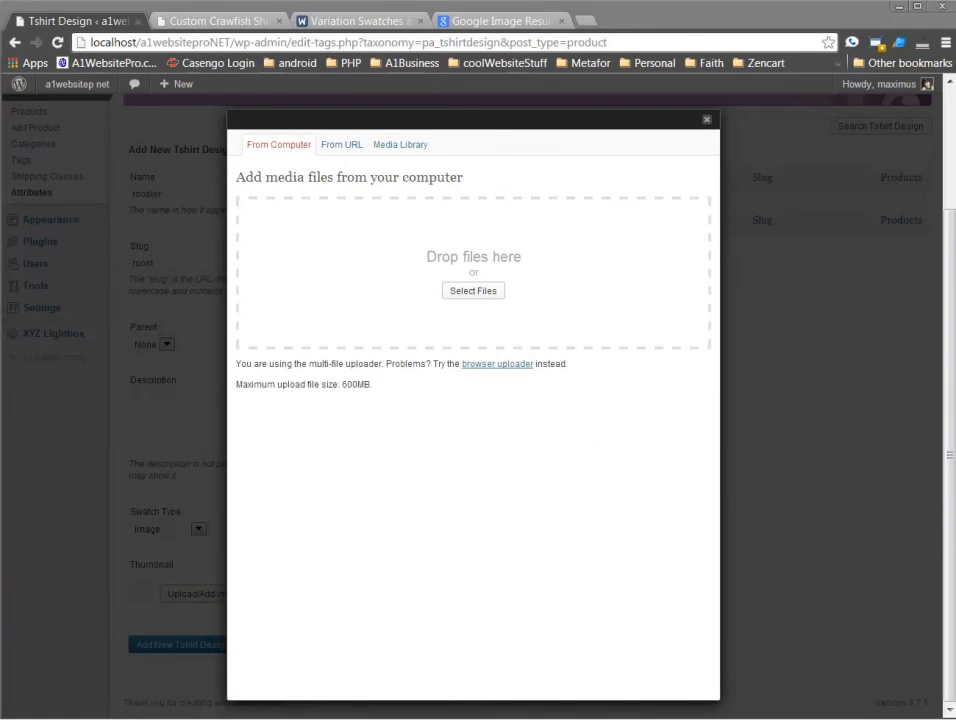
{"action": "left_click_drag", "start_coordinate": [512, 10], "coordinate": [410, 383]}
{"action": "left_click_drag", "start_coordinate": [751, 612], "coordinate": [392, 275]}
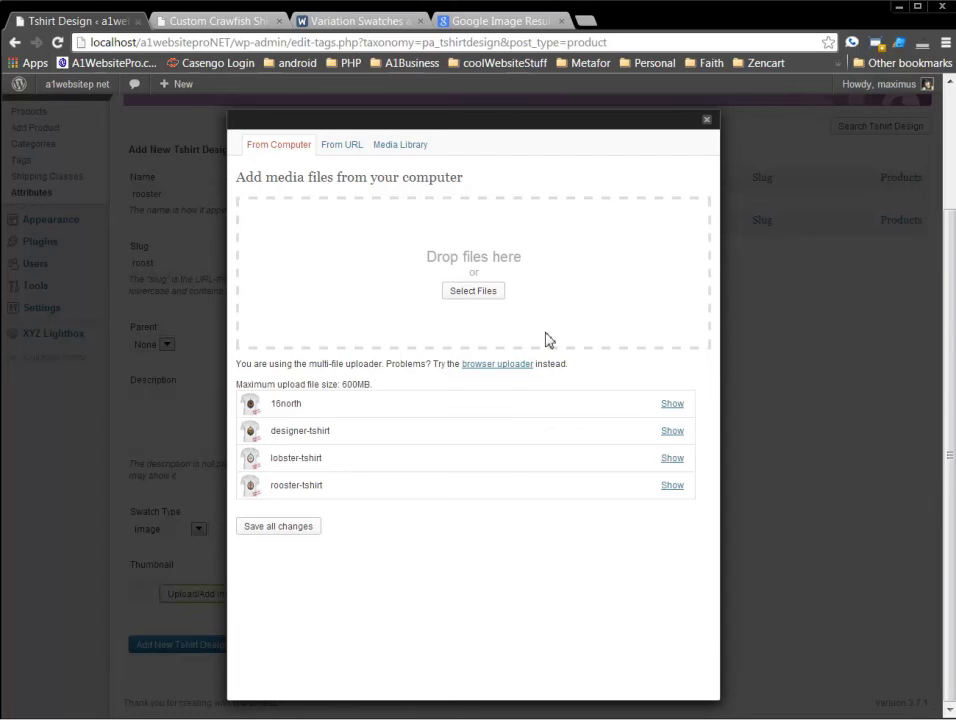
{"action": "left_click", "coordinate": [672, 485]}
{"action": "scroll", "coordinate": [640, 486], "scroll_direction": "down", "scroll_amount": 1}
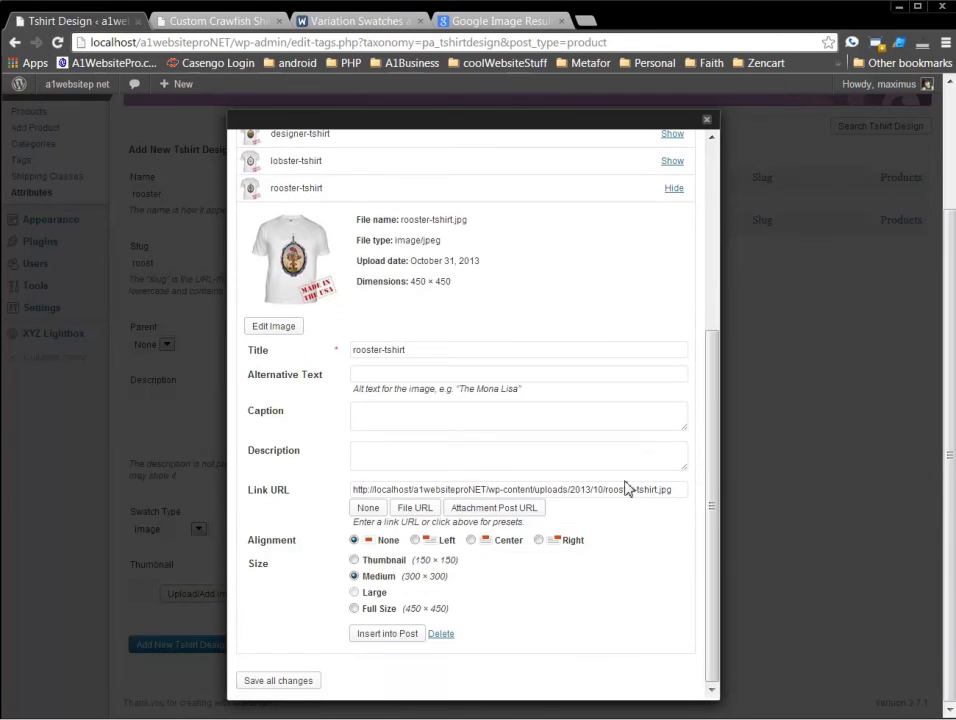
{"action": "left_click", "coordinate": [386, 637]}
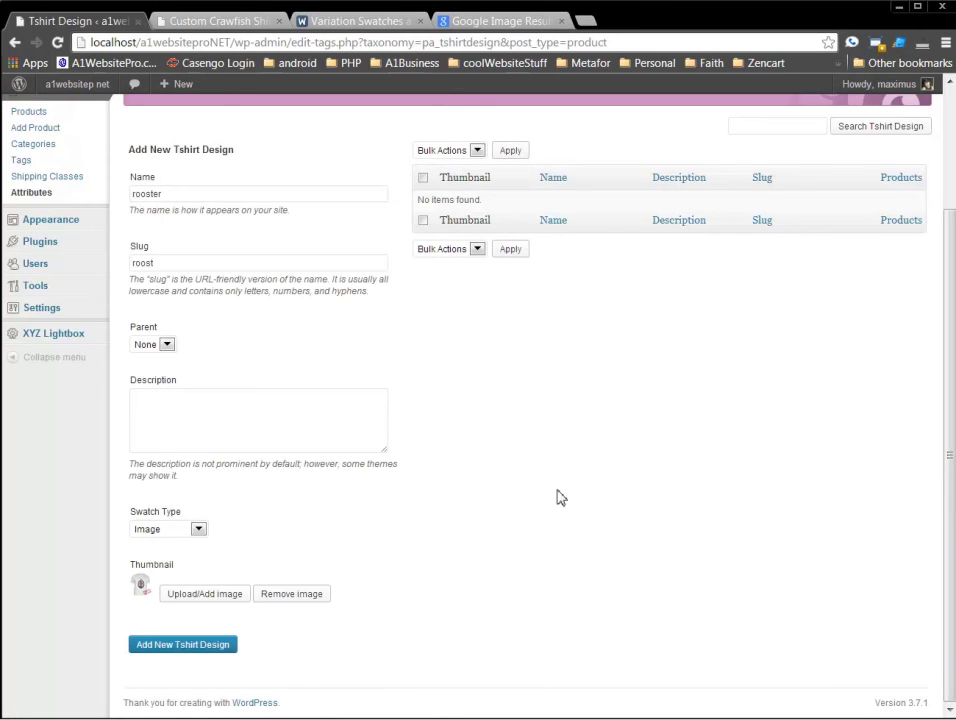
Add the rooster term to the Tshirt Design attribute.
{"action": "left_click", "coordinate": [222, 646]}
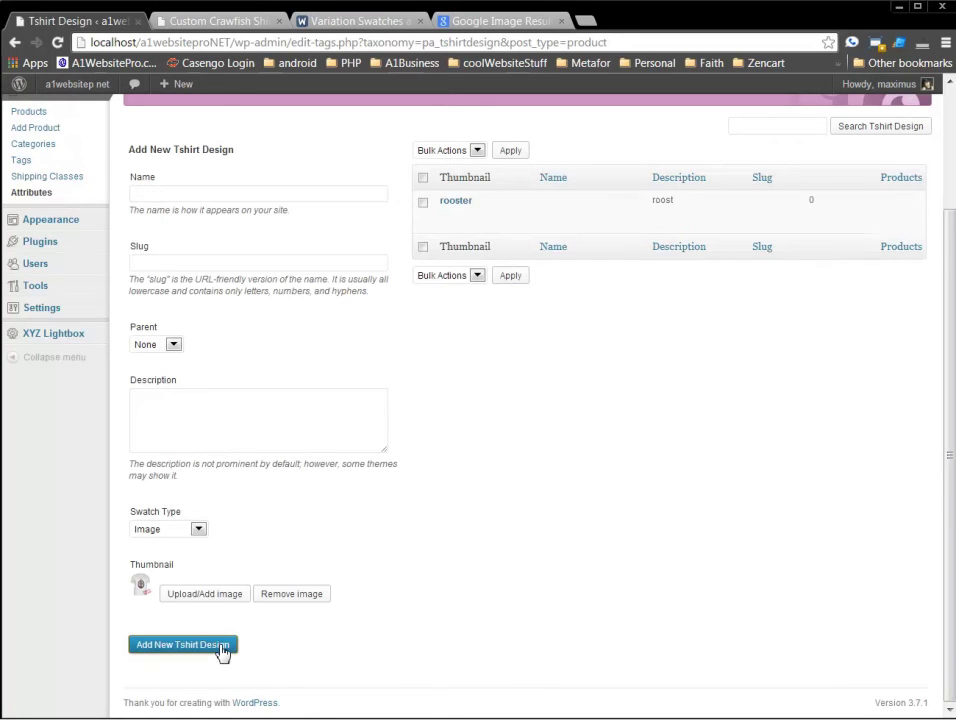
{"action": "mouse_move", "coordinate": [514, 216]}
{"action": "key", "text": "alt+Tab"}
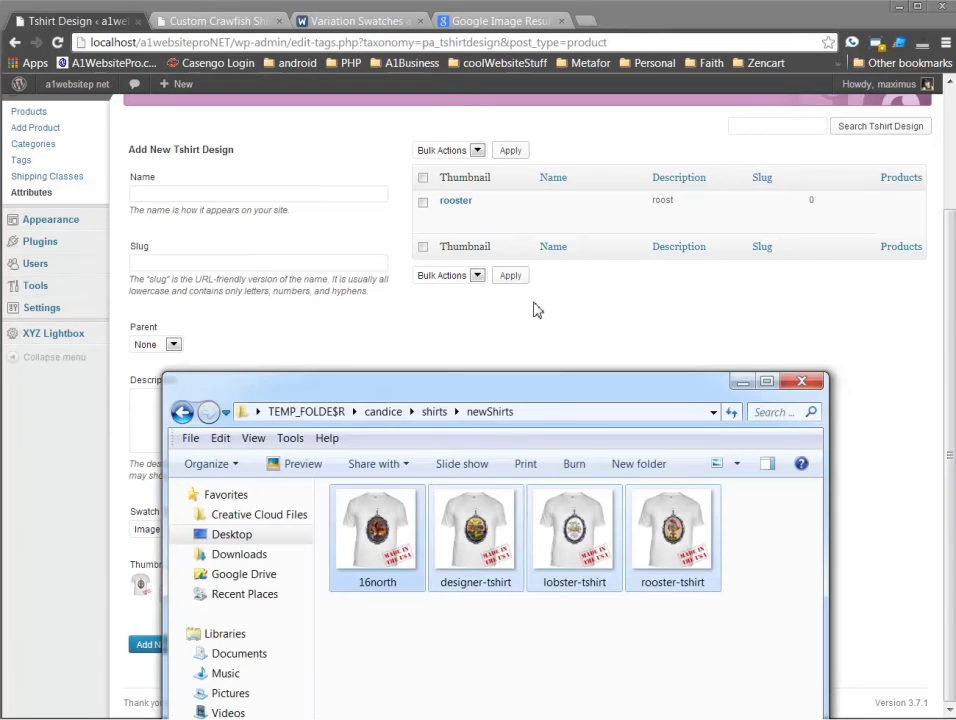
{"action": "left_click", "coordinate": [534, 310]}
Create the 16north term with the uploaded 16north image as its swatch thumbnail.
{"action": "left_click", "coordinate": [274, 197]}
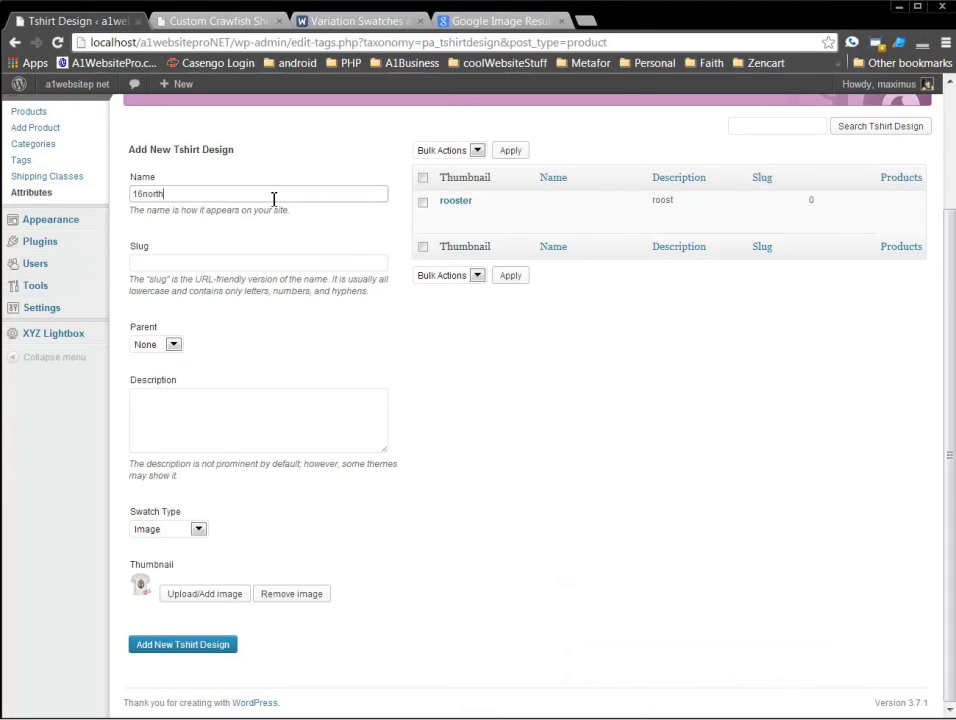
{"action": "left_click", "coordinate": [167, 261]}
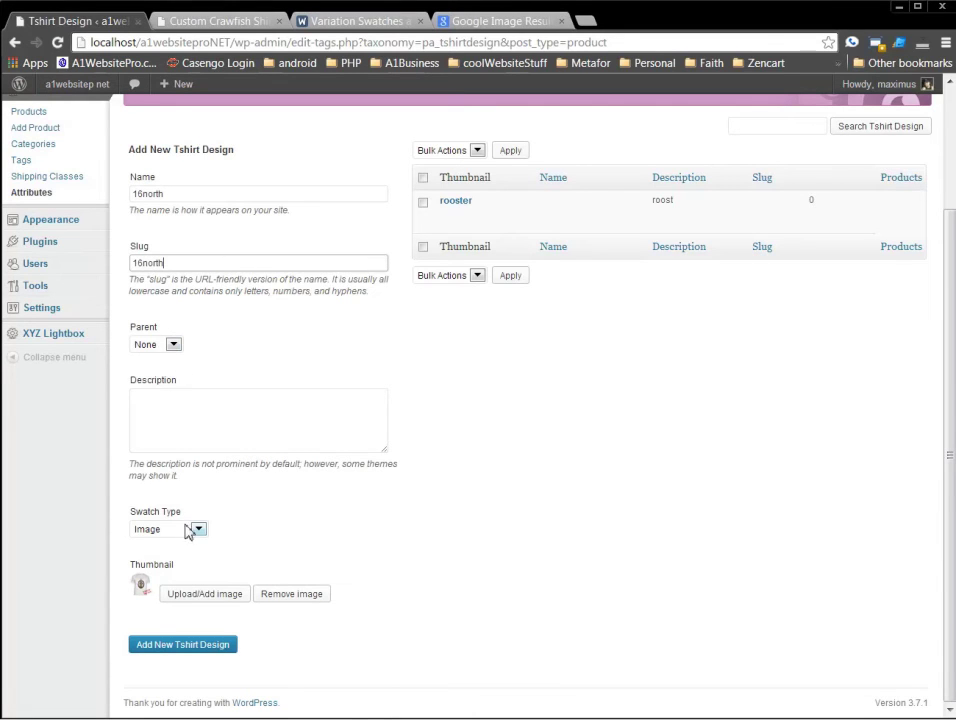
{"action": "left_click", "coordinate": [215, 597]}
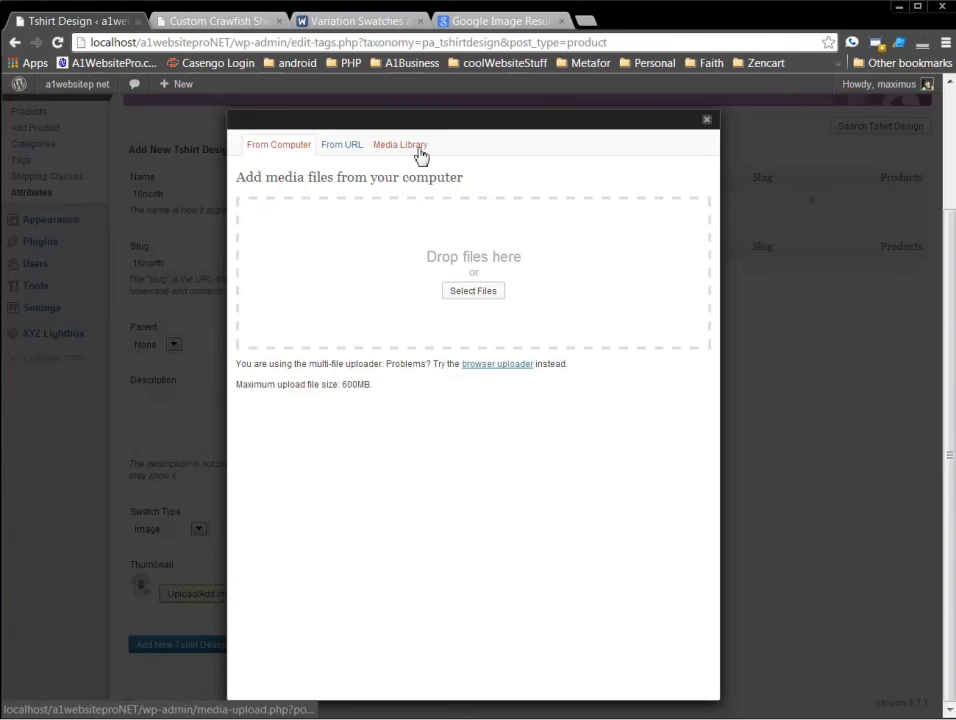
{"action": "left_click", "coordinate": [419, 148]}
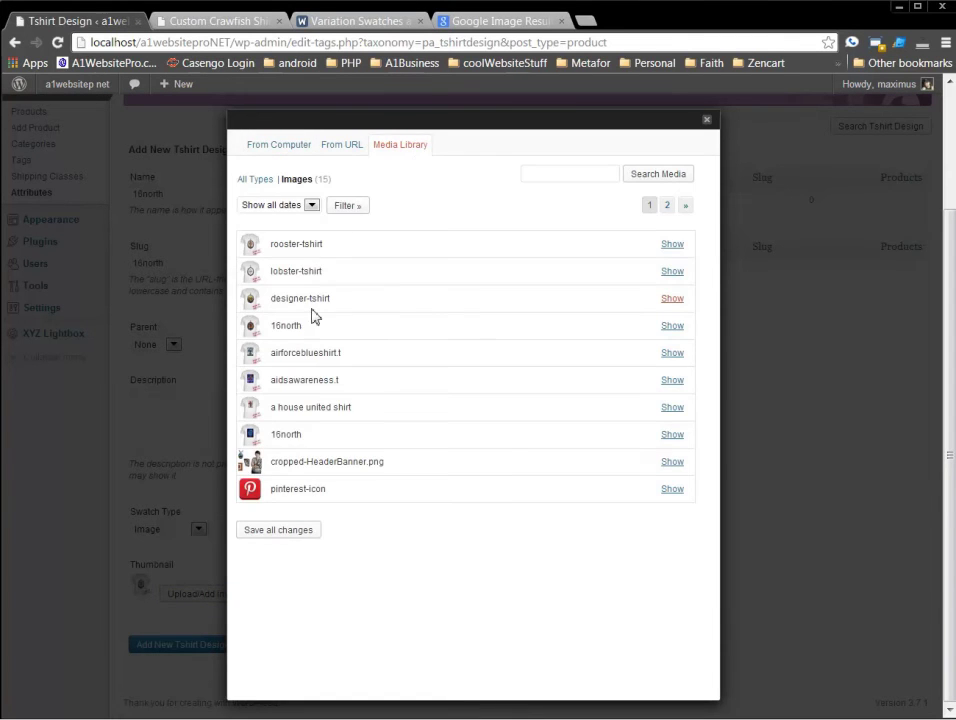
{"action": "left_click", "coordinate": [671, 327]}
{"action": "scroll", "coordinate": [667, 330], "scroll_direction": "down", "scroll_amount": 1}
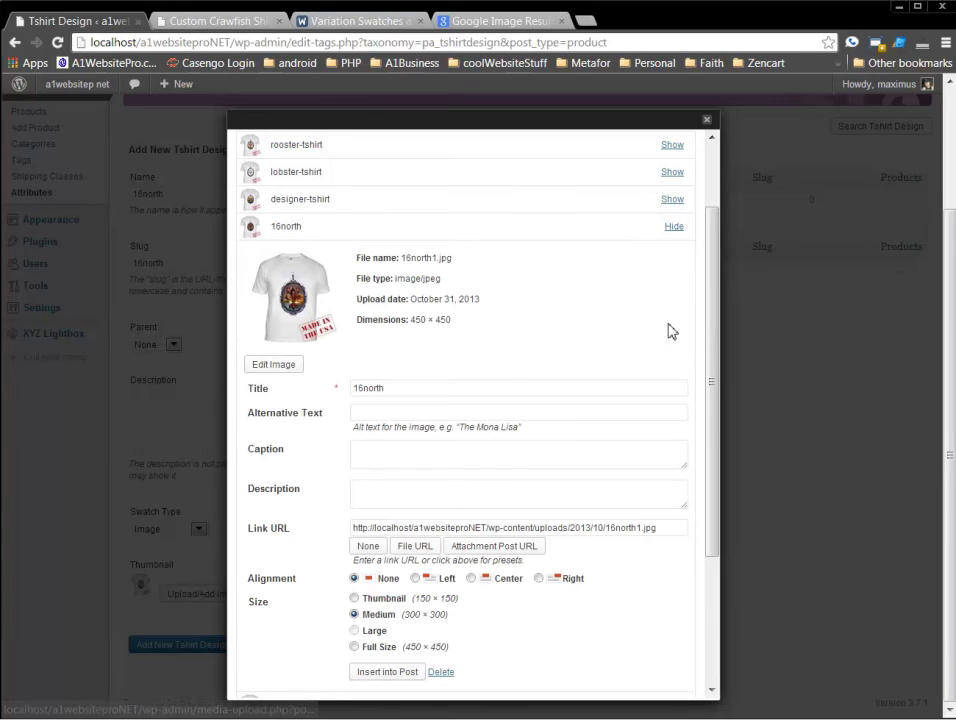
{"action": "left_click", "coordinate": [387, 673]}
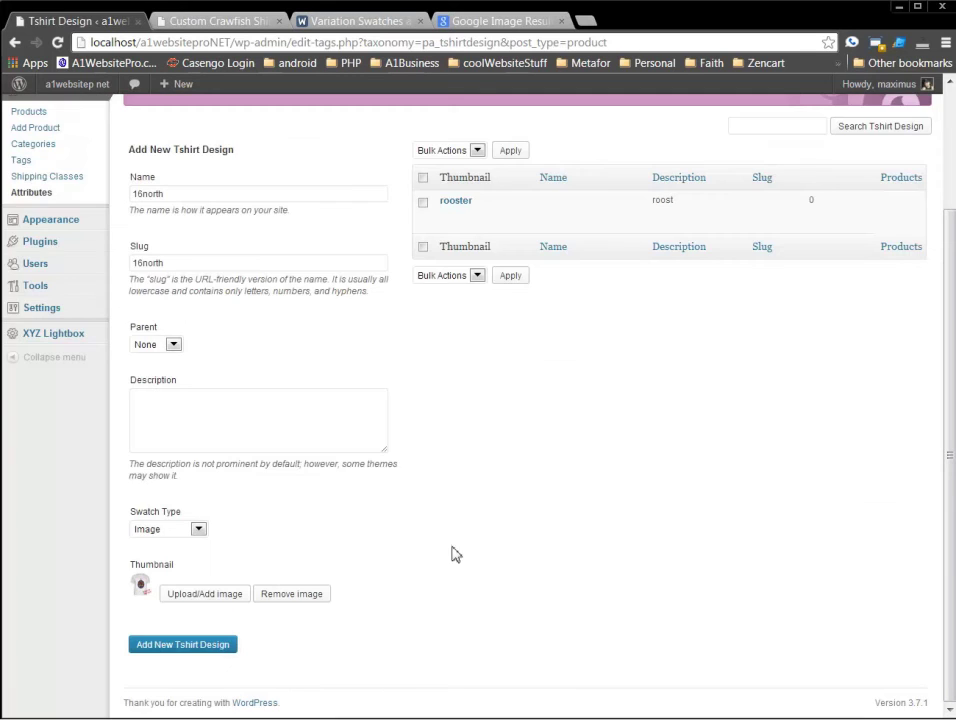
{"action": "left_click", "coordinate": [211, 653]}
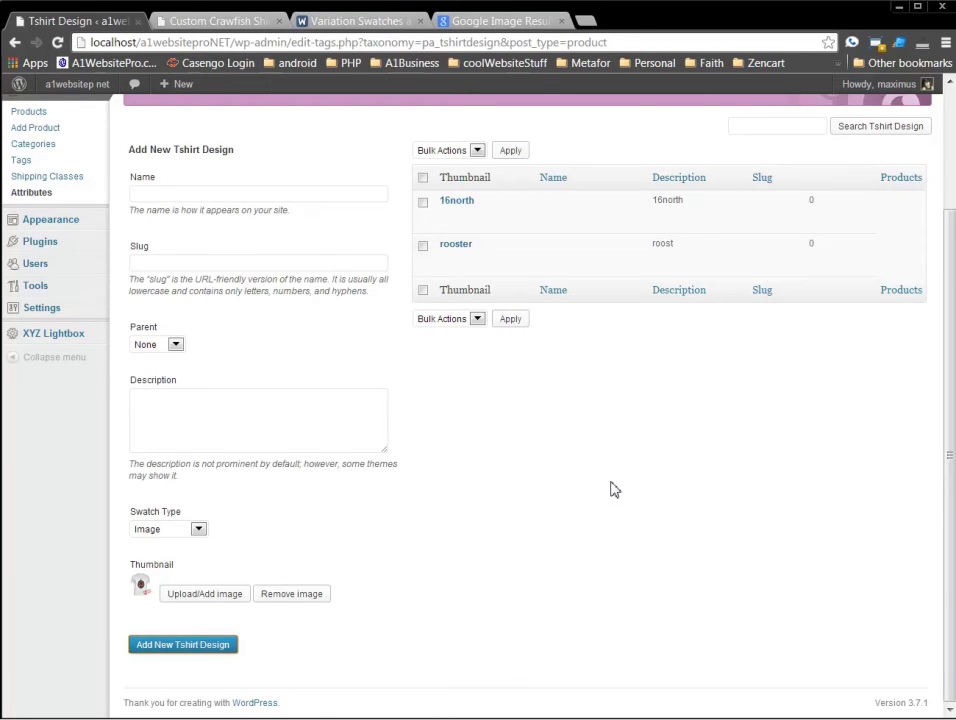
Refresh the page to see all four Tshirt Design terms listed.
{"action": "key", "text": "F5"}
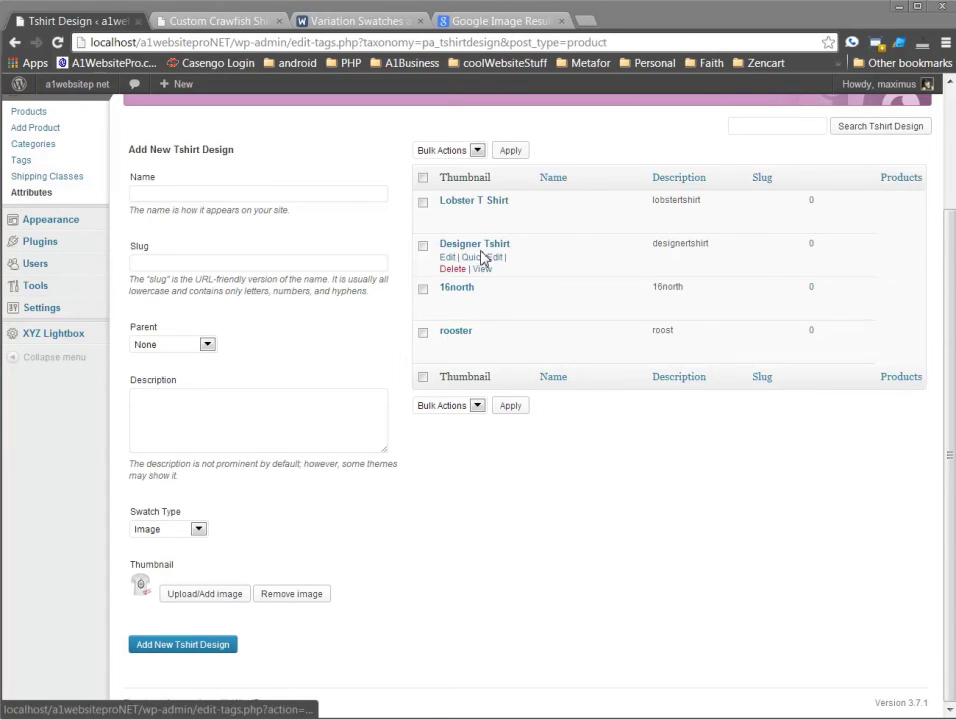
{"action": "scroll", "coordinate": [566, 459], "scroll_direction": "up", "scroll_amount": 2}
{"action": "scroll", "coordinate": [566, 459], "scroll_direction": "up", "scroll_amount": 2}
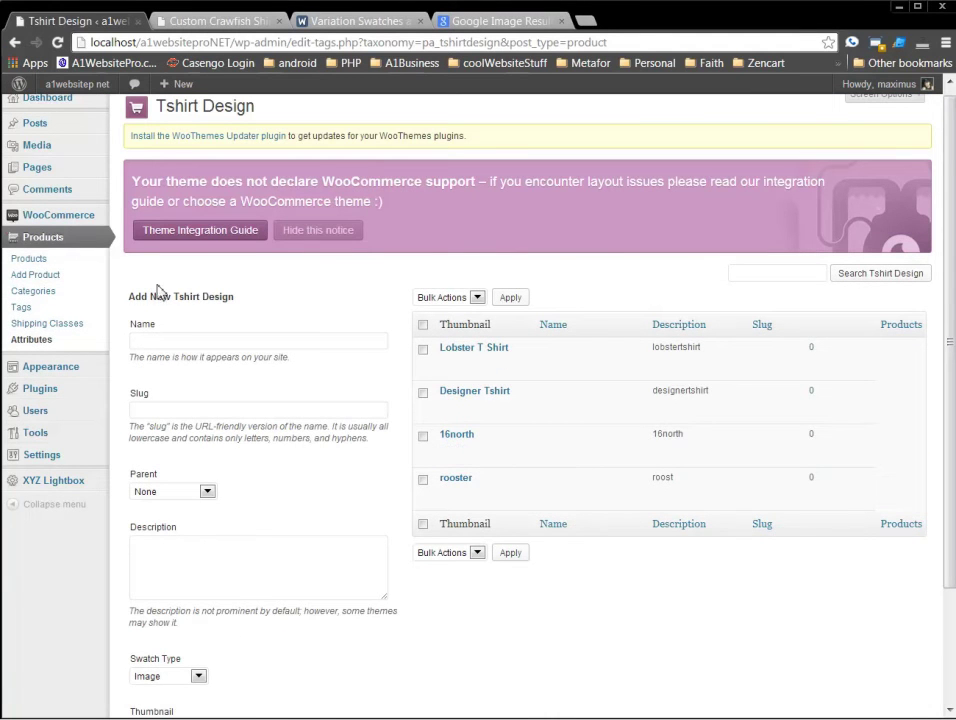
Start a new product titled 'My T shirt Swatches' and add a short description.
{"action": "left_click", "coordinate": [24, 284]}
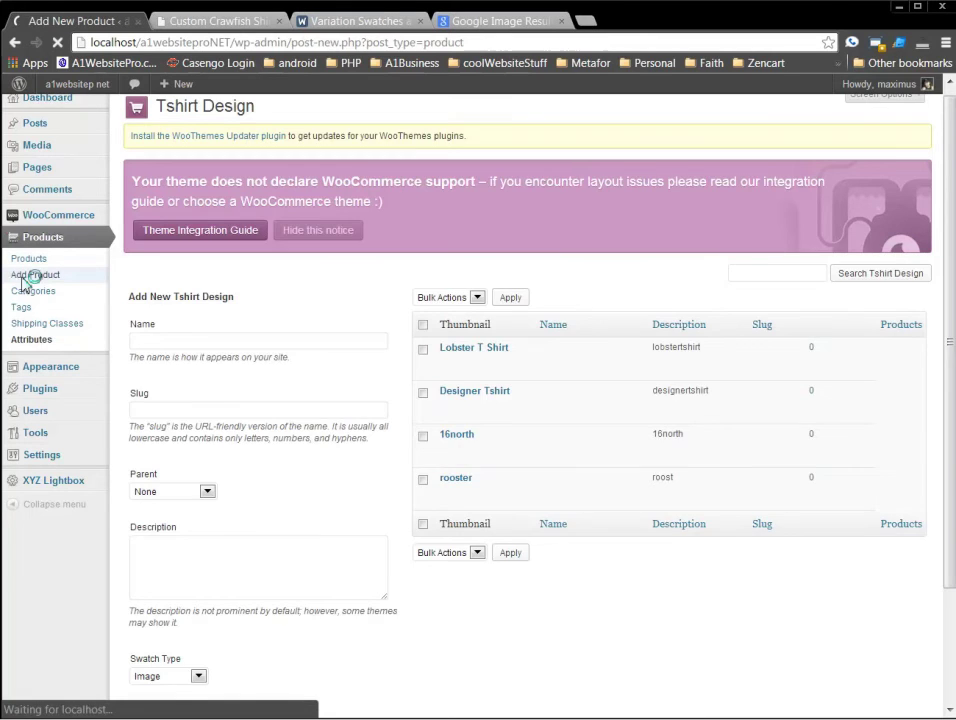
{"action": "left_click", "coordinate": [167, 295]}
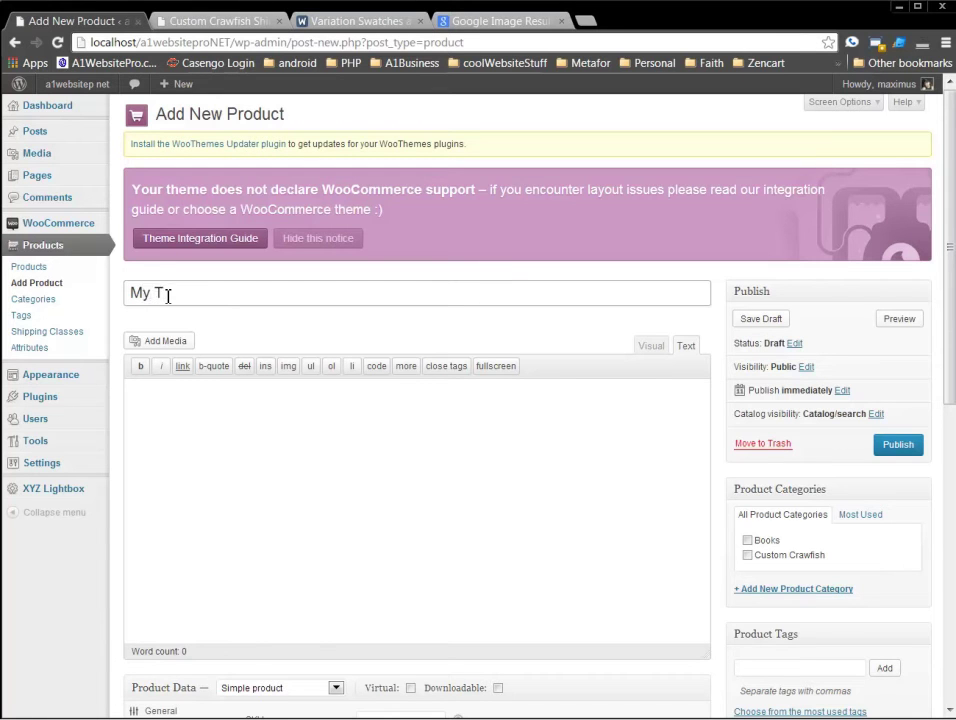
{"action": "type", "text": "My Tshirt Swatcher"}
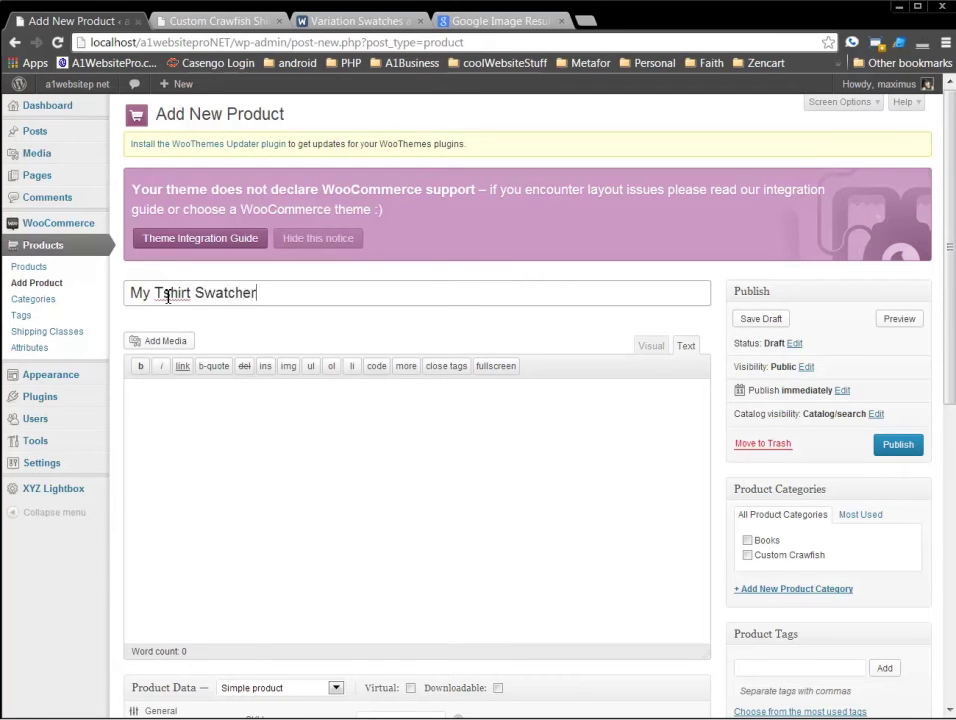
{"action": "key", "text": "BackSpace"}
{"action": "type", "text": "s"}
{"action": "right_click", "coordinate": [167, 295]}
{"action": "left_click", "coordinate": [220, 331]}
{"action": "left_click", "coordinate": [281, 468]}
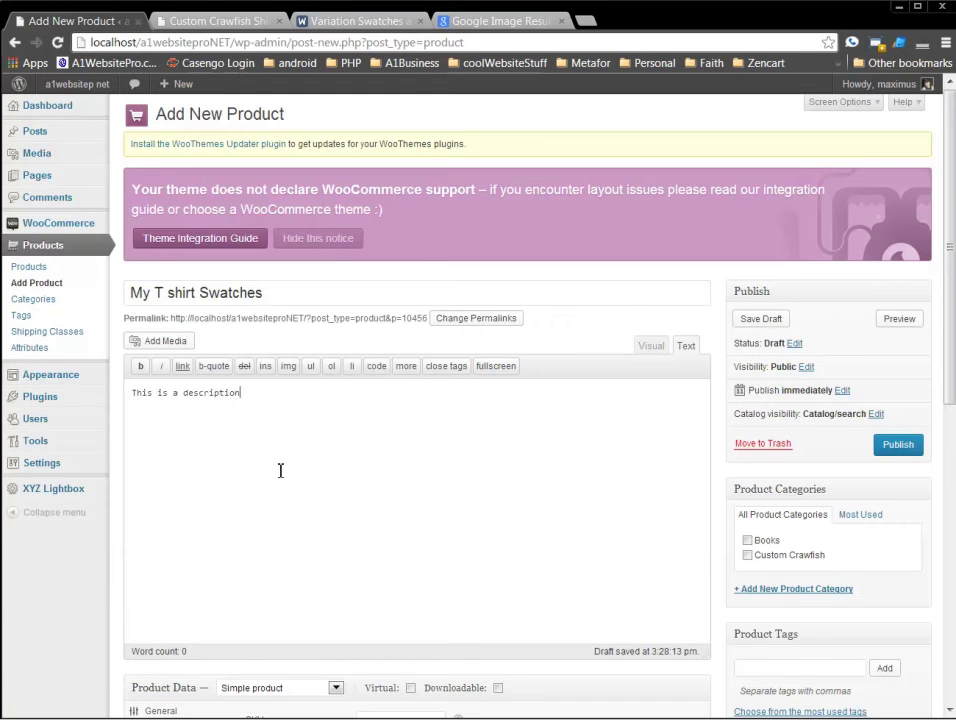
{"action": "scroll", "coordinate": [305, 411], "scroll_direction": "down", "scroll_amount": 1}
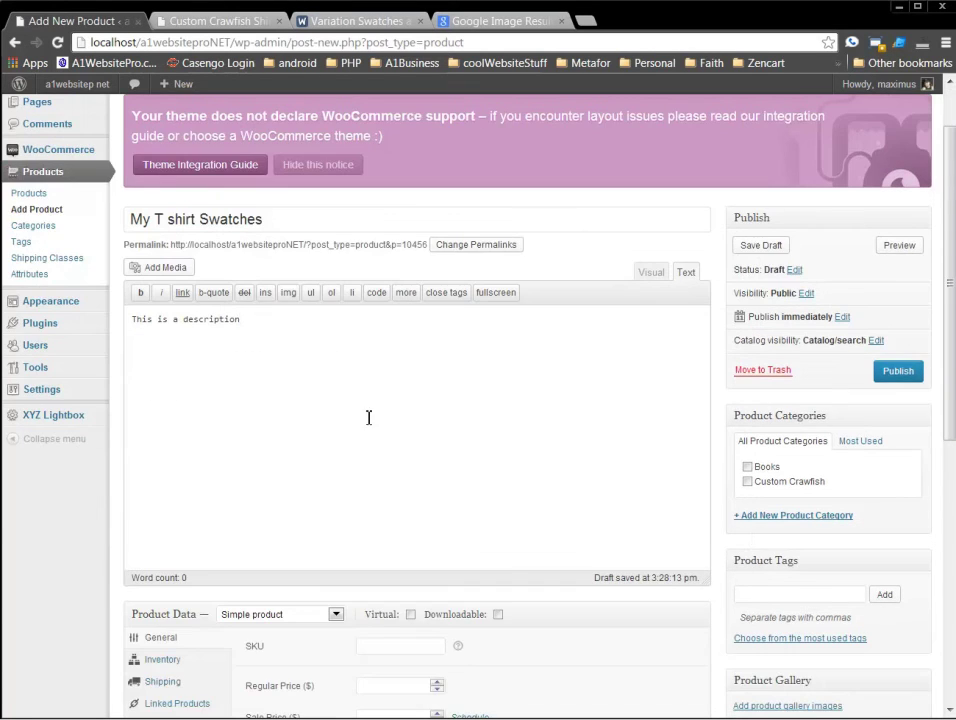
Create a new 'tshirts' product category and tick it.
{"action": "left_click", "coordinate": [781, 521]}
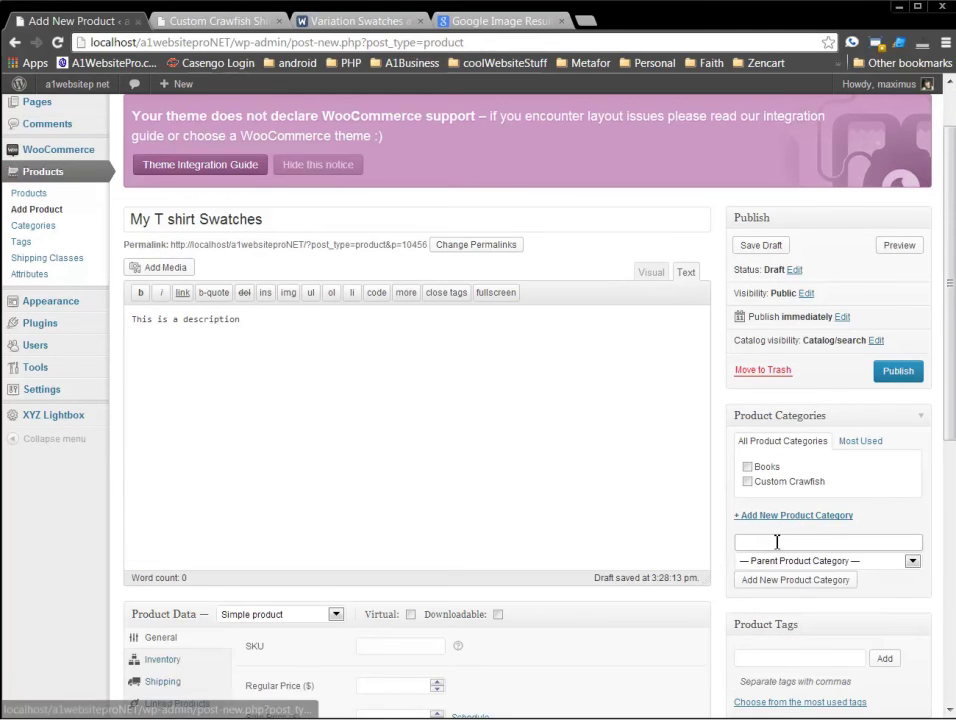
{"action": "type", "text": "tshirts"}
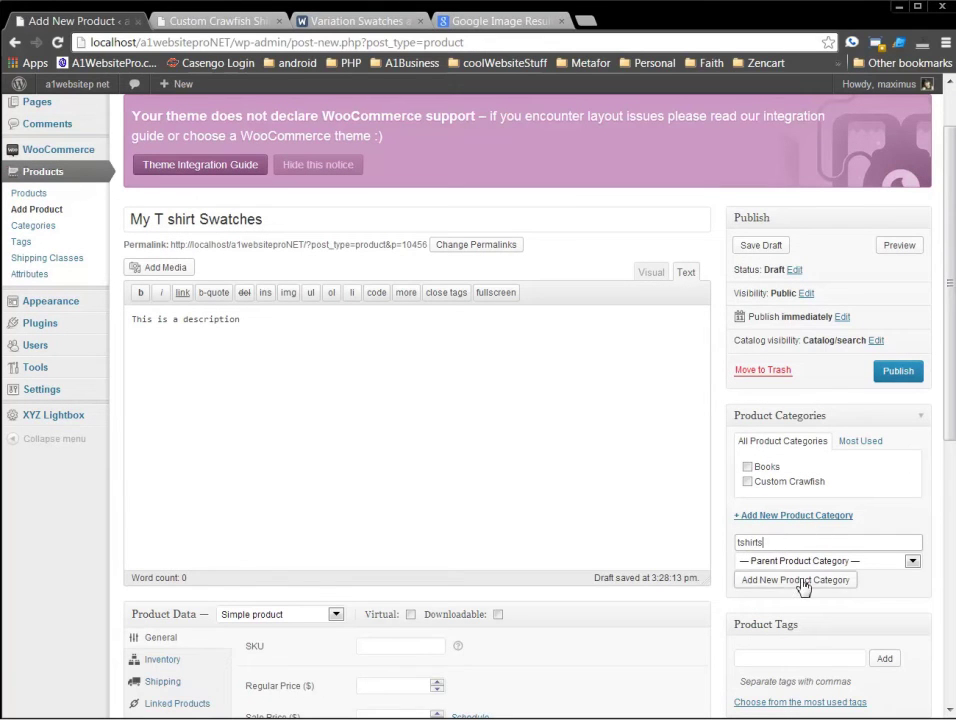
{"action": "left_click", "coordinate": [800, 581]}
{"action": "scroll", "coordinate": [576, 493], "scroll_direction": "down", "scroll_amount": 2}
{"action": "scroll", "coordinate": [588, 478], "scroll_direction": "down", "scroll_amount": 1}
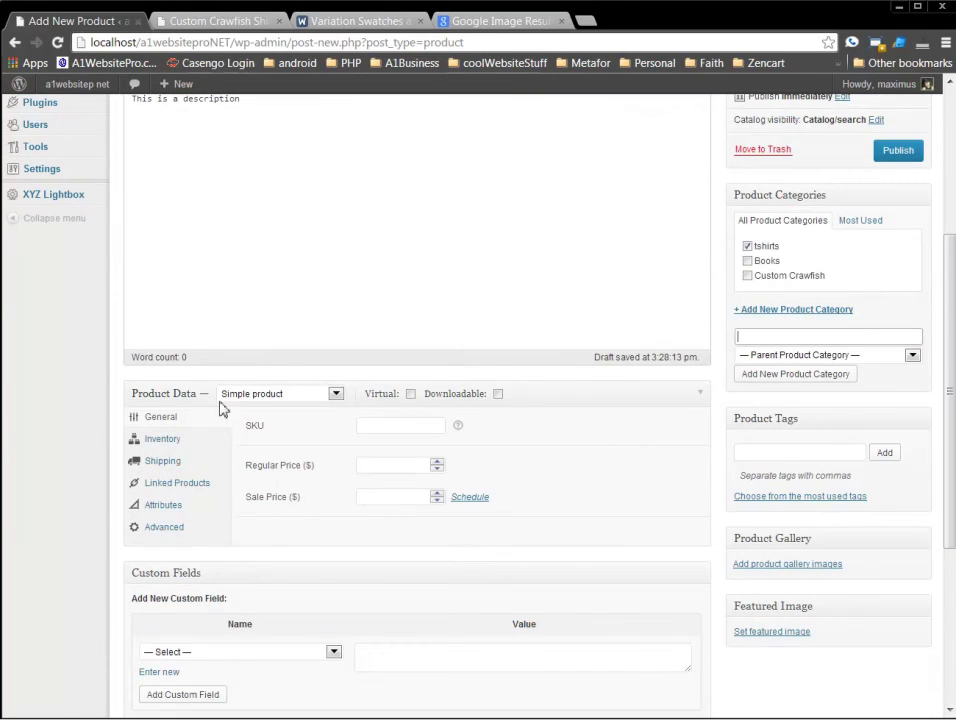
Make the product a Variable product with SKU 111.
{"action": "left_click", "coordinate": [336, 397]}
{"action": "left_click", "coordinate": [297, 453]}
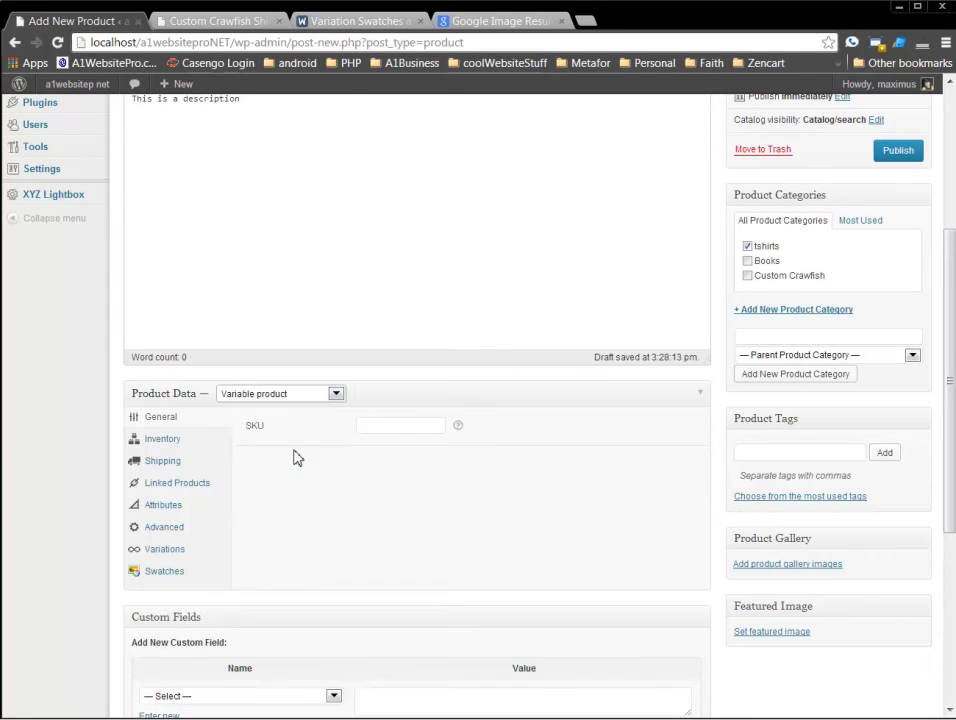
{"action": "left_click", "coordinate": [392, 427]}
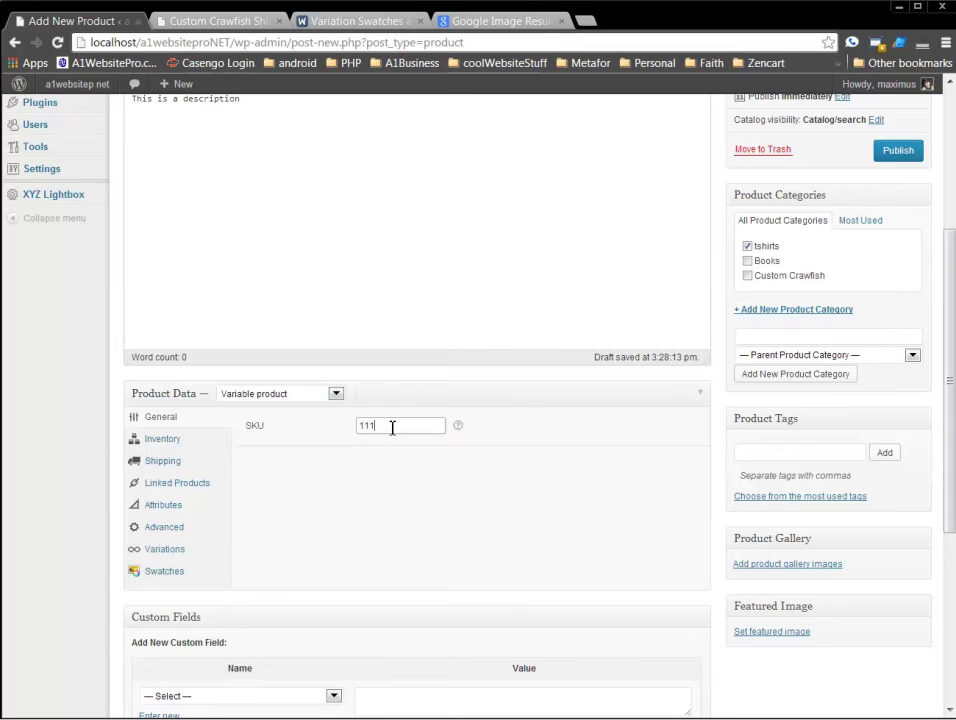
{"action": "type", "text": "111"}
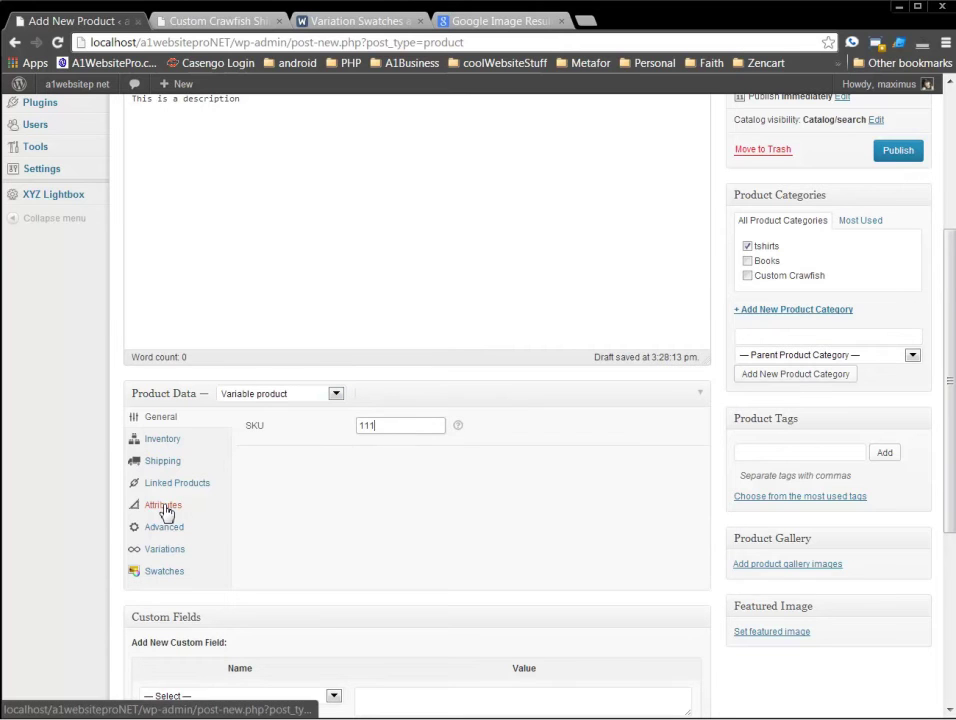
Add the Tshirt Design attribute with all four values, visible and used for variations, and save it.
{"action": "left_click", "coordinate": [164, 509]}
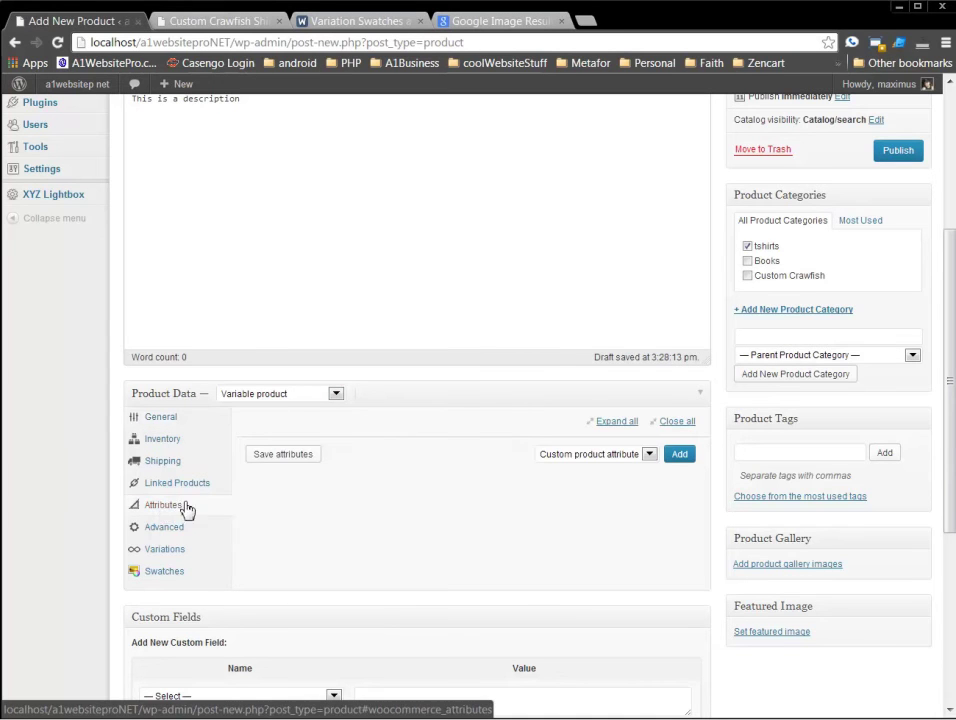
{"action": "left_click", "coordinate": [630, 458]}
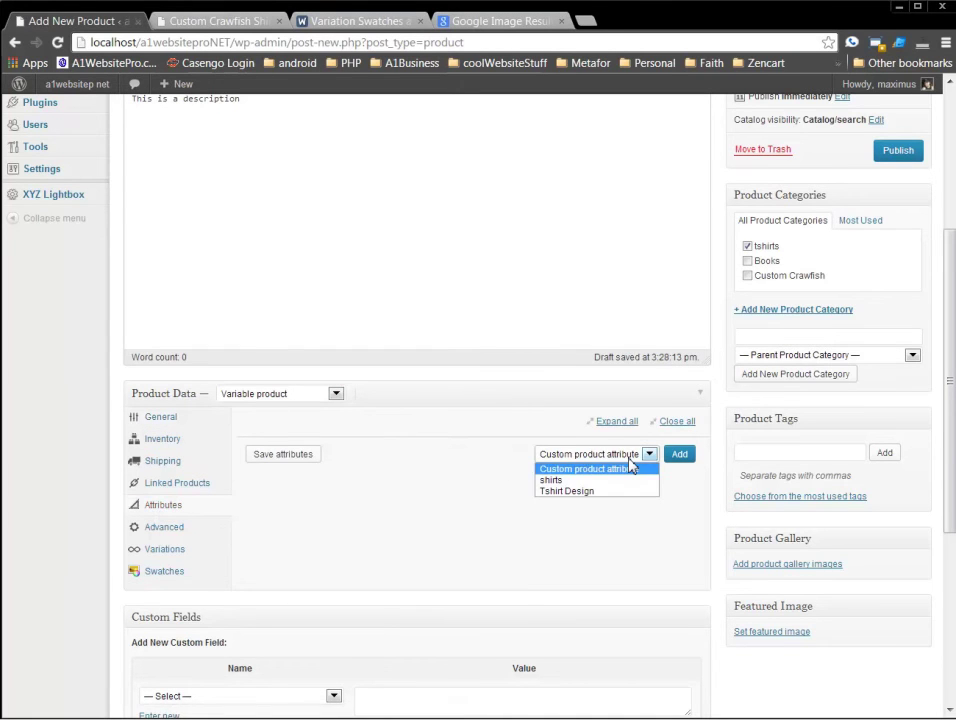
{"action": "left_click", "coordinate": [620, 491]}
{"action": "left_click", "coordinate": [680, 455]}
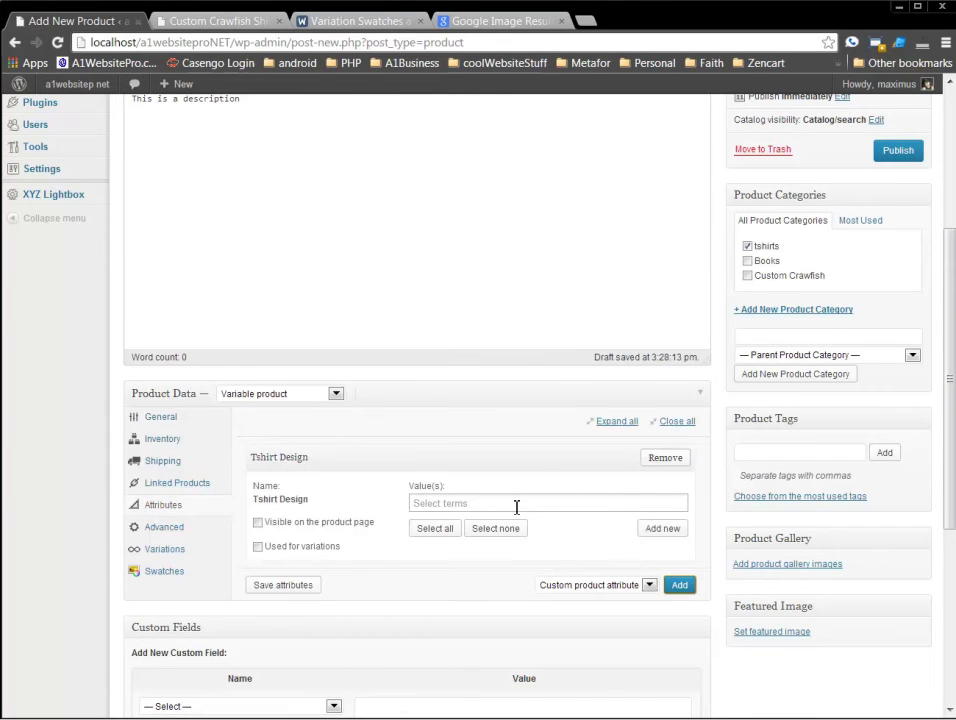
{"action": "left_click", "coordinate": [447, 533]}
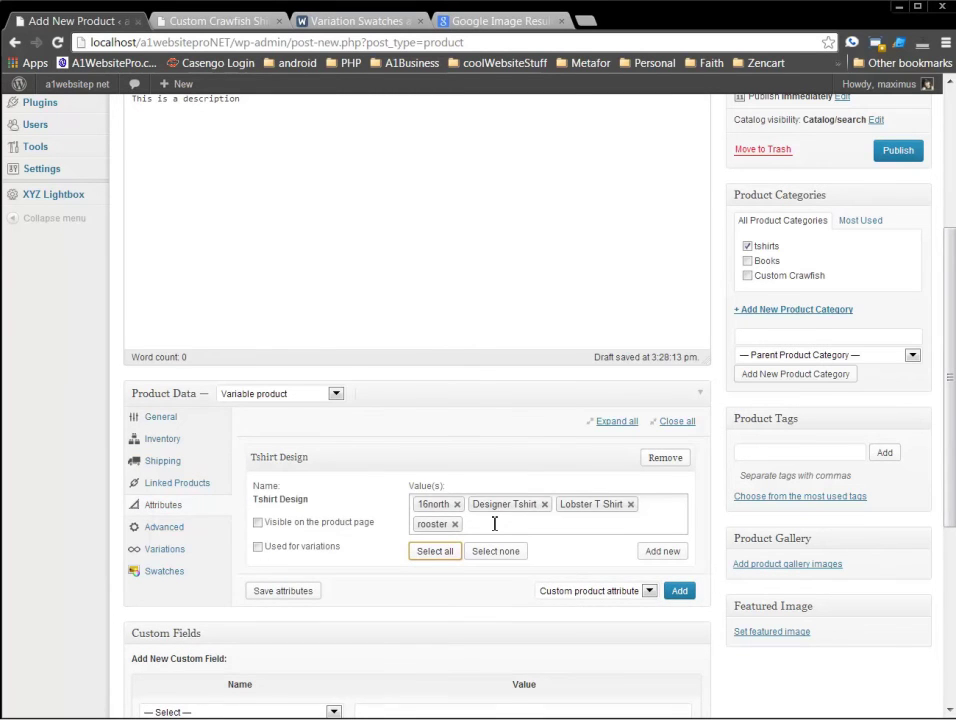
{"action": "left_click", "coordinate": [258, 522]}
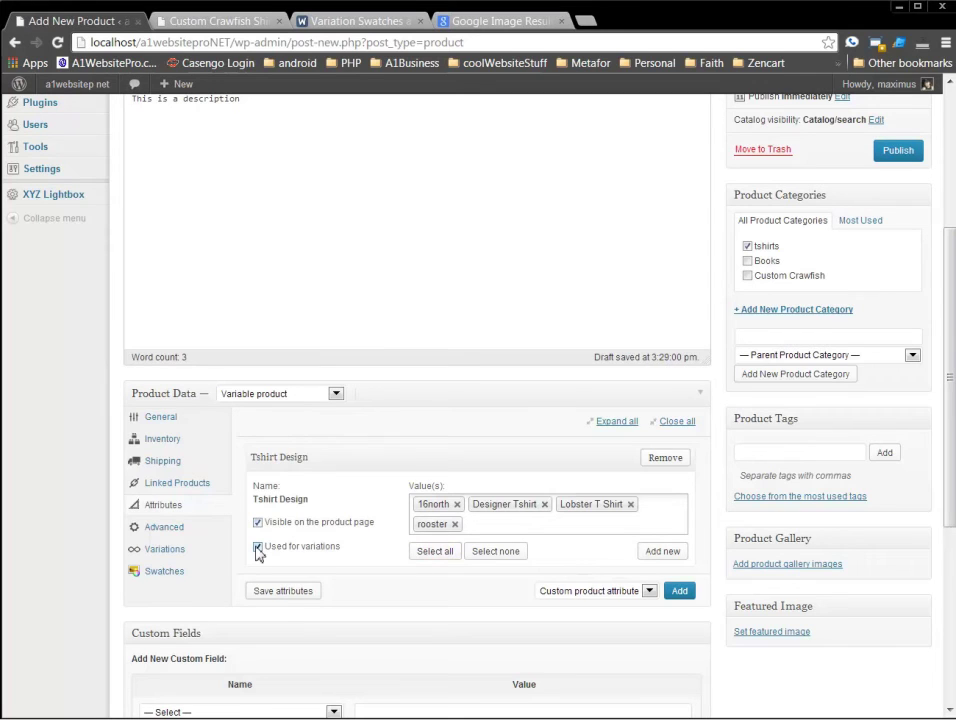
{"action": "left_click", "coordinate": [283, 592]}
Link all variations to generate the four Tshirt Design variations and dismiss the '4 variations added' alert.
{"action": "left_click", "coordinate": [168, 552]}
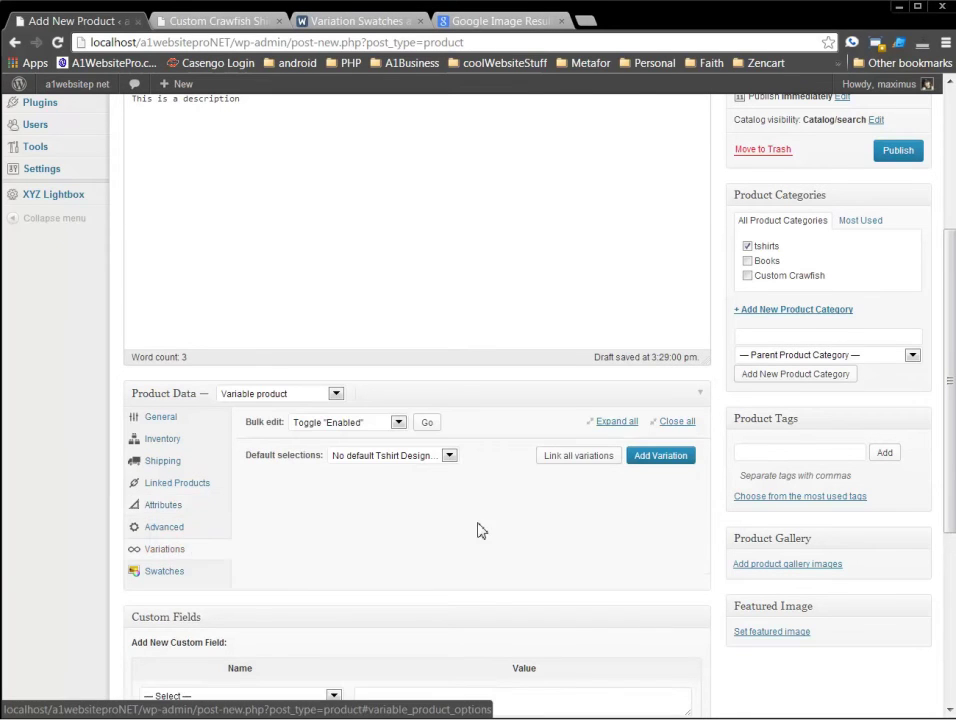
{"action": "left_click", "coordinate": [450, 456]}
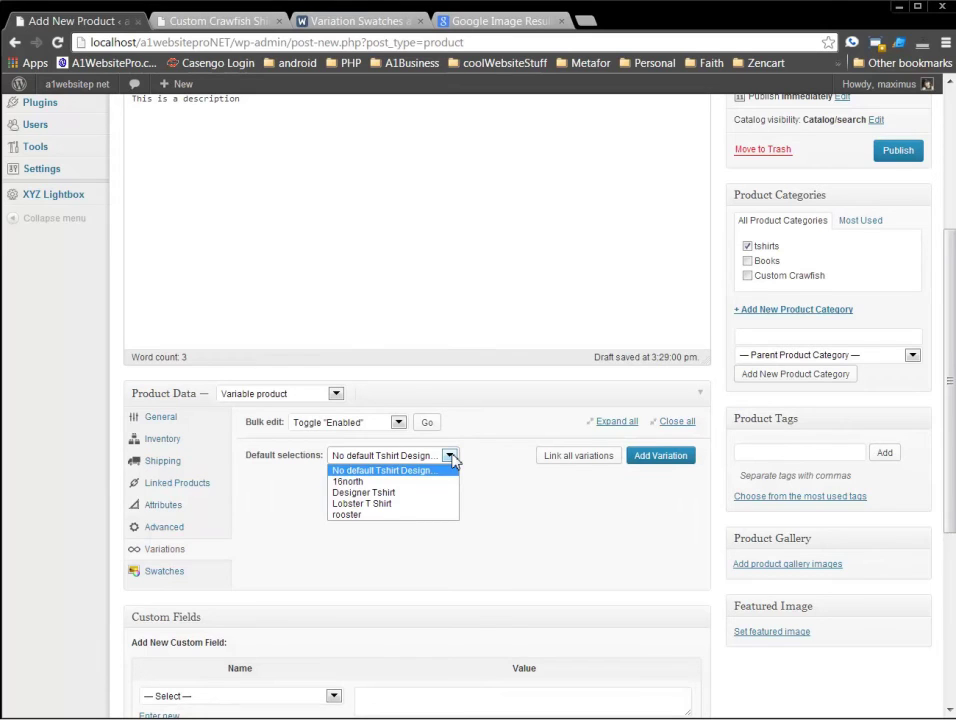
{"action": "left_click", "coordinate": [451, 457]}
{"action": "left_click", "coordinate": [567, 459]}
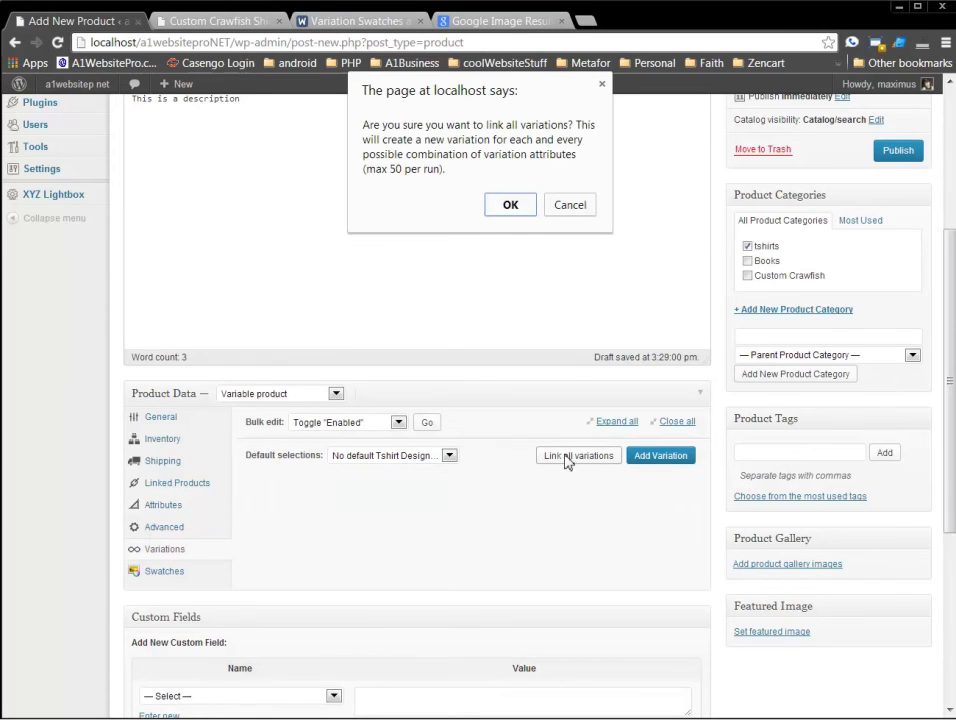
{"action": "left_click", "coordinate": [511, 206]}
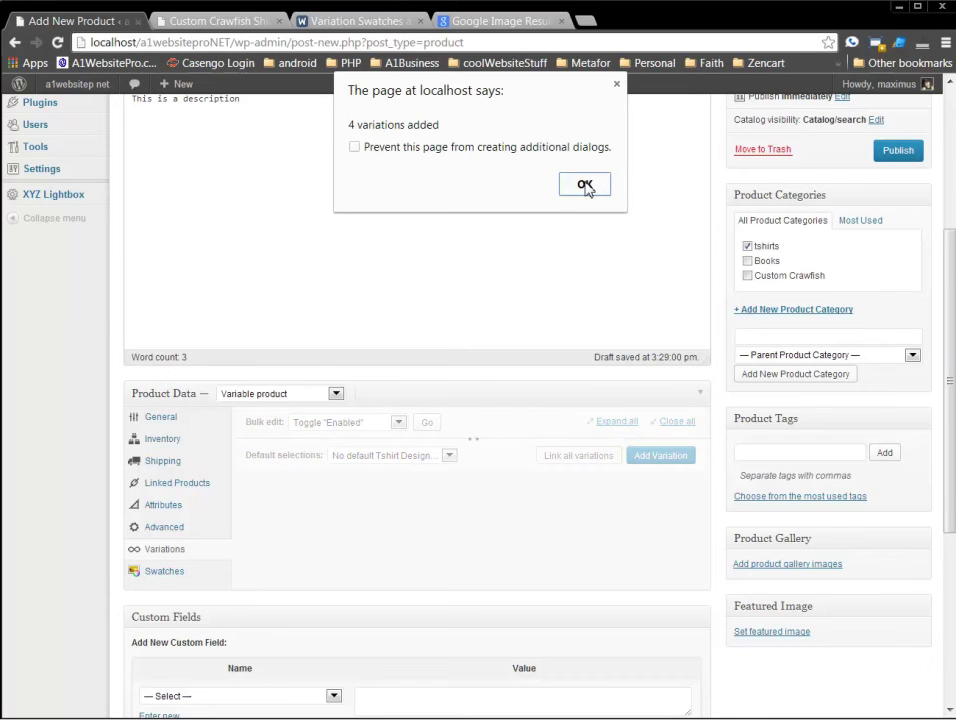
{"action": "left_click", "coordinate": [586, 186]}
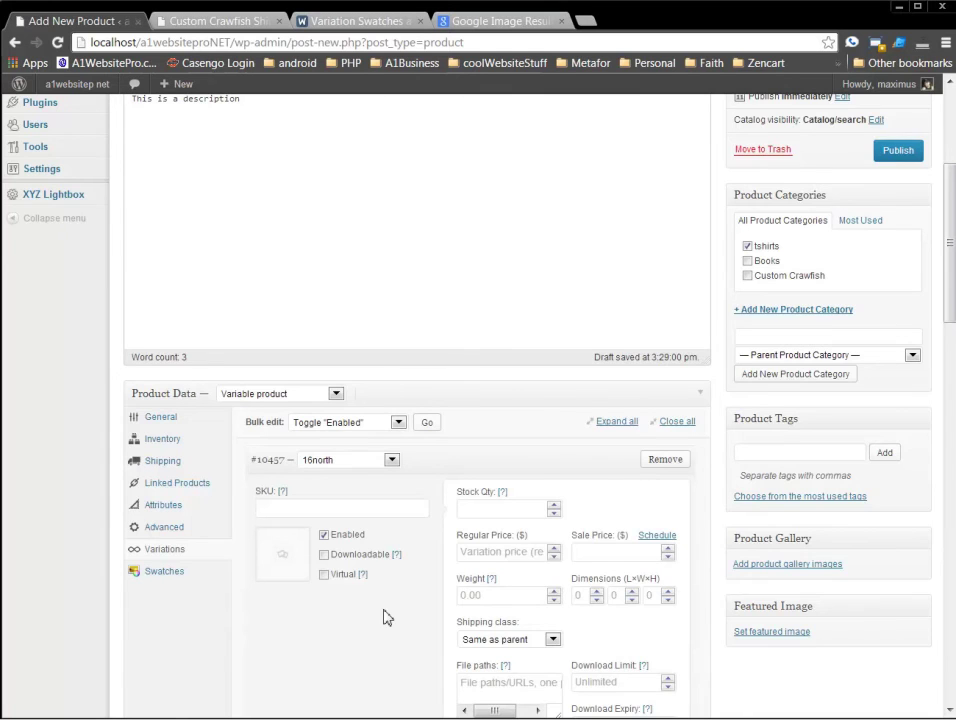
{"action": "scroll", "coordinate": [384, 617], "scroll_direction": "down", "scroll_amount": 2}
{"action": "scroll", "coordinate": [384, 588], "scroll_direction": "down", "scroll_amount": 3}
{"action": "scroll", "coordinate": [384, 588], "scroll_direction": "down", "scroll_amount": 2}
{"action": "scroll", "coordinate": [384, 588], "scroll_direction": "up", "scroll_amount": 6}
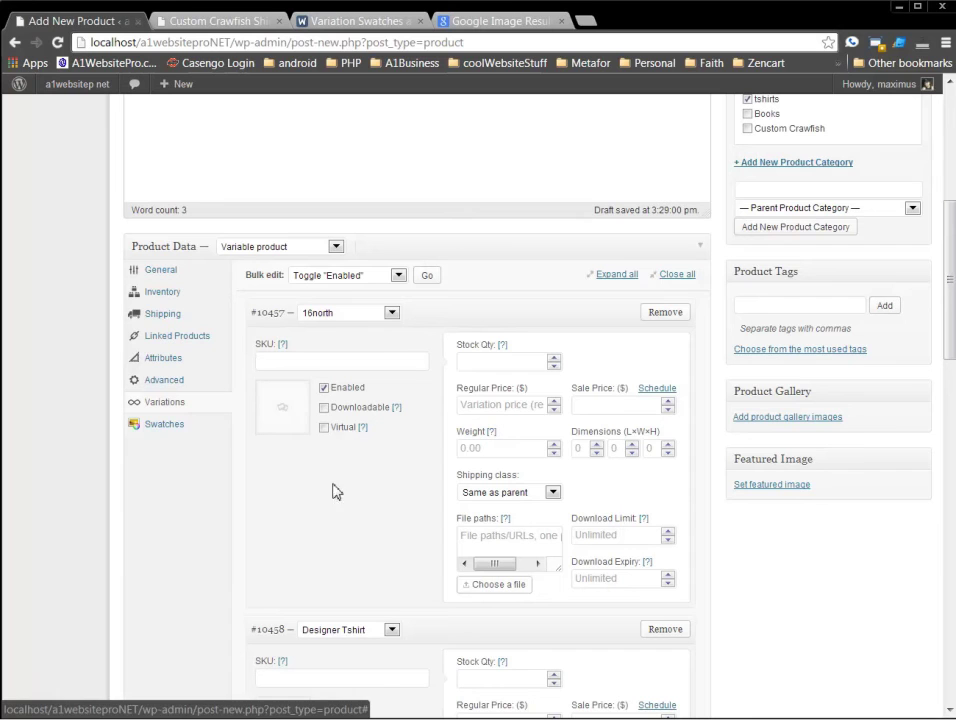
Set the 16north shirt image on the 16north variation.
{"action": "left_click", "coordinate": [283, 414]}
{"action": "left_click", "coordinate": [87, 255]}
{"action": "left_click", "coordinate": [190, 250]}
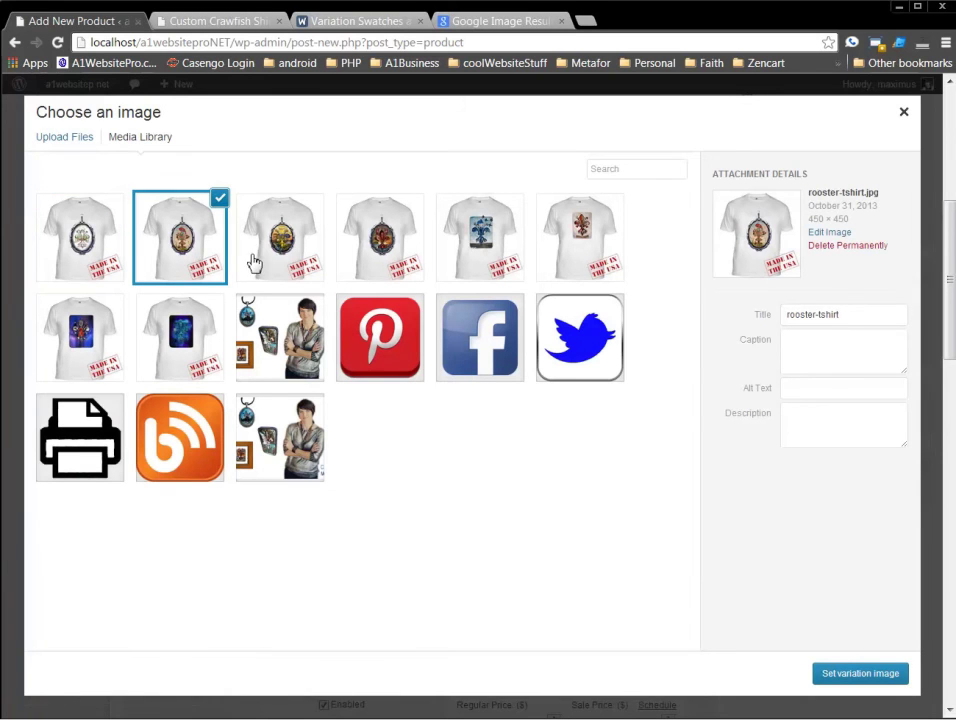
{"action": "left_click", "coordinate": [262, 263]}
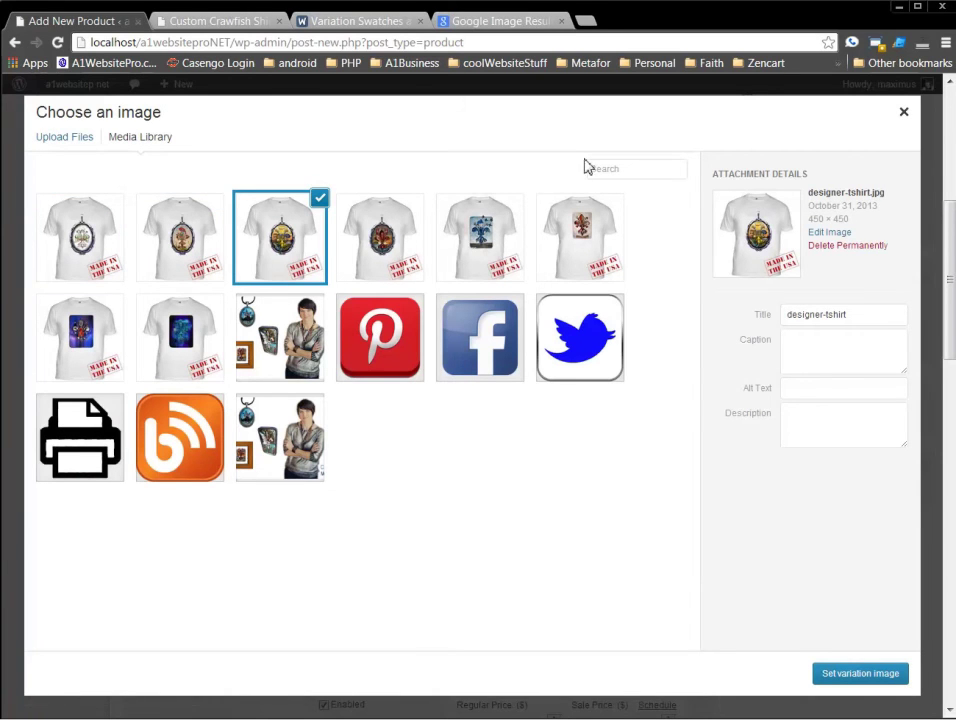
{"action": "left_click", "coordinate": [649, 171]}
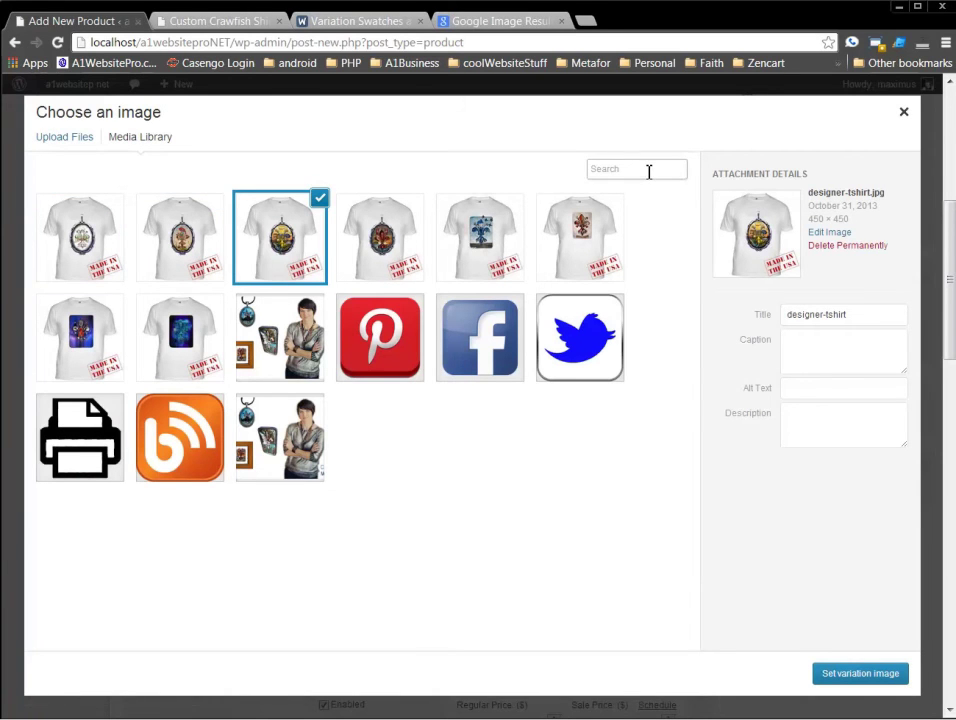
{"action": "type", "text": "16"}
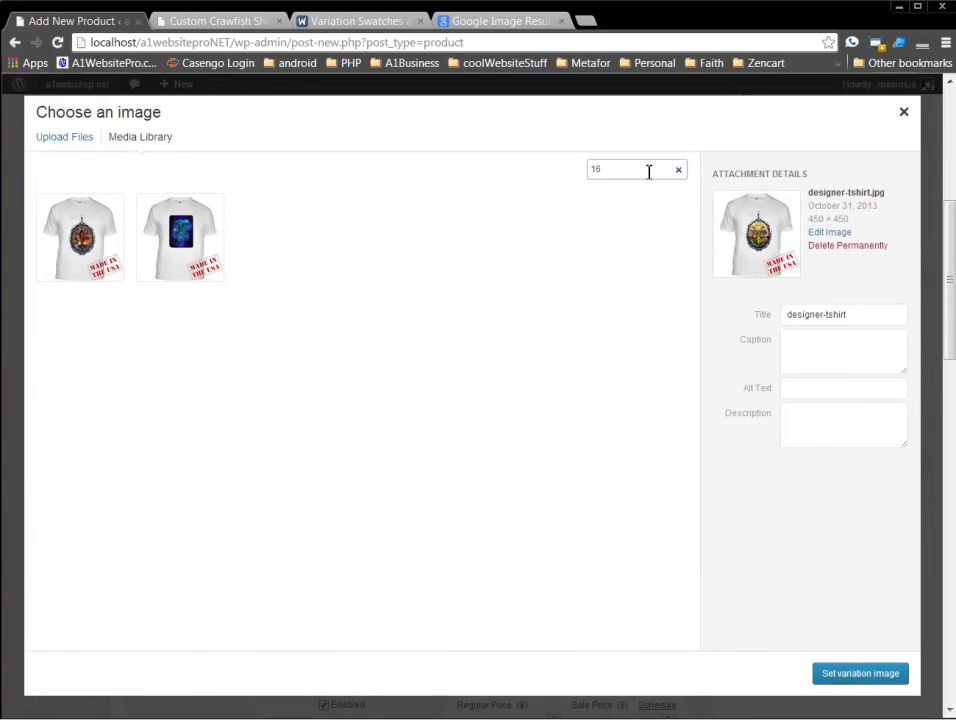
{"action": "left_click", "coordinate": [84, 250]}
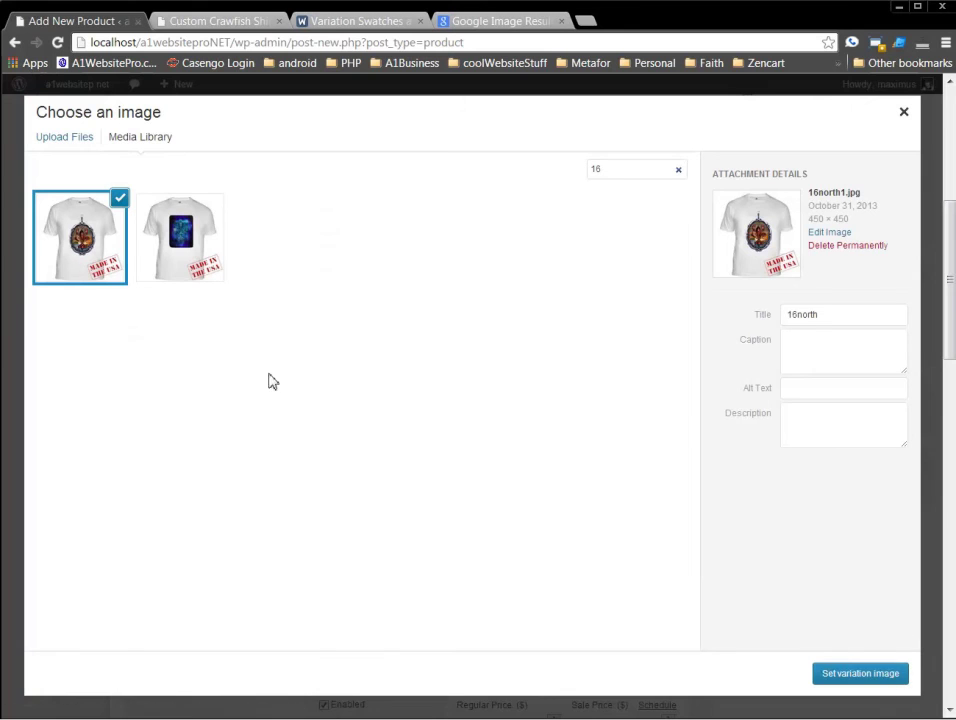
{"action": "left_click", "coordinate": [878, 680]}
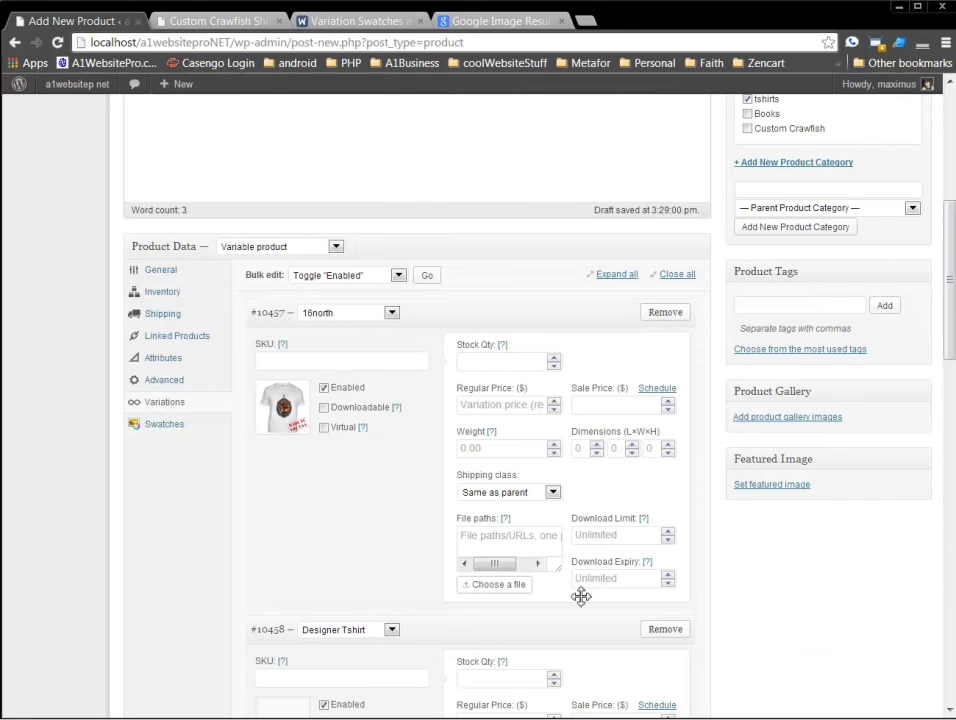
{"action": "scroll", "coordinate": [367, 535], "scroll_direction": "down", "scroll_amount": 2}
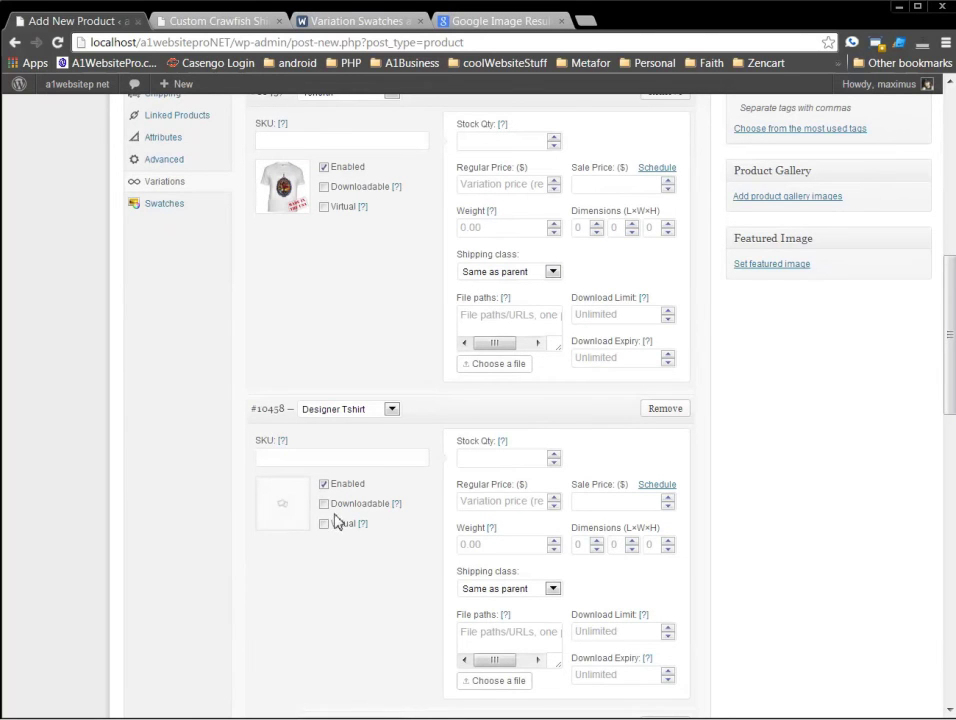
{"action": "scroll", "coordinate": [399, 525], "scroll_direction": "up", "scroll_amount": 2}
{"action": "scroll", "coordinate": [399, 525], "scroll_direction": "down", "scroll_amount": 2}
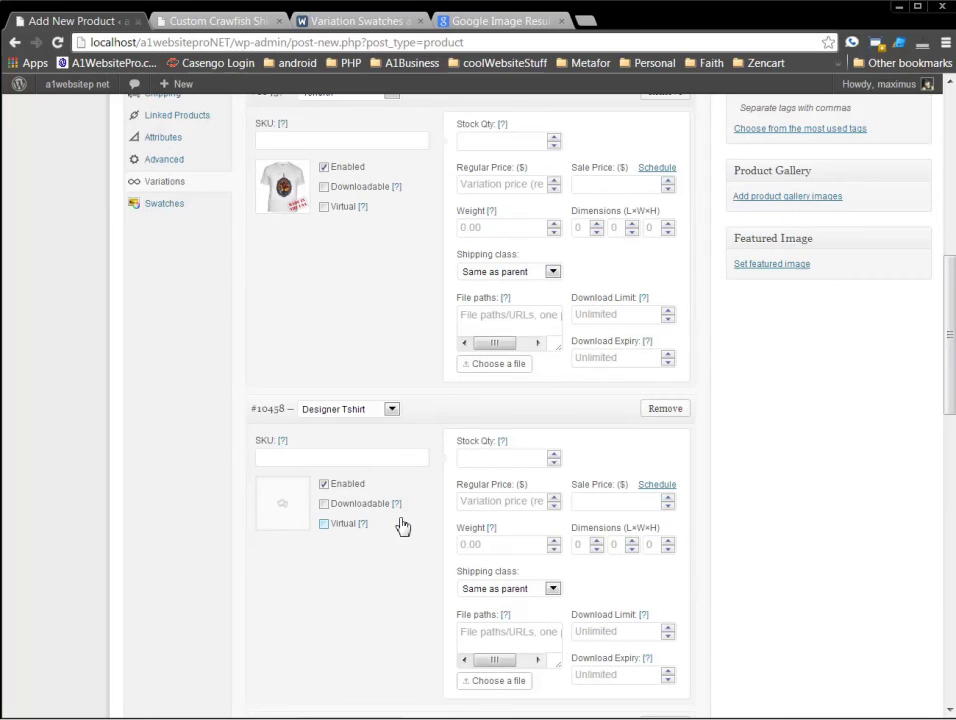
Set the designer-tshirt image on the Designer Tshirt variation.
{"action": "left_click", "coordinate": [286, 515]}
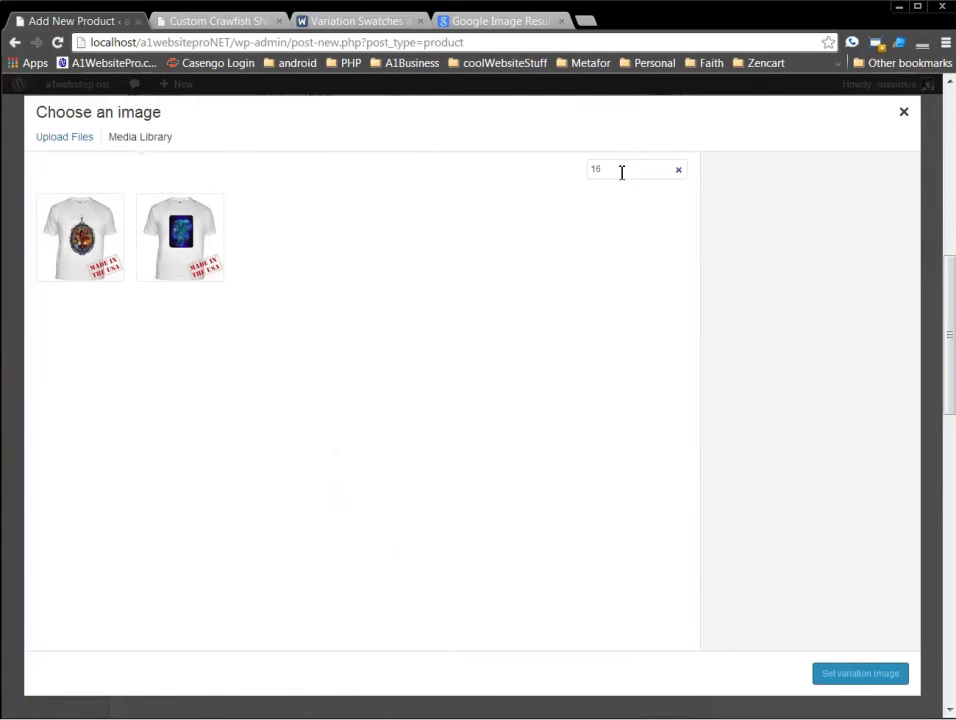
{"action": "key", "text": "ctrl+a"}
{"action": "type", "text": "des"}
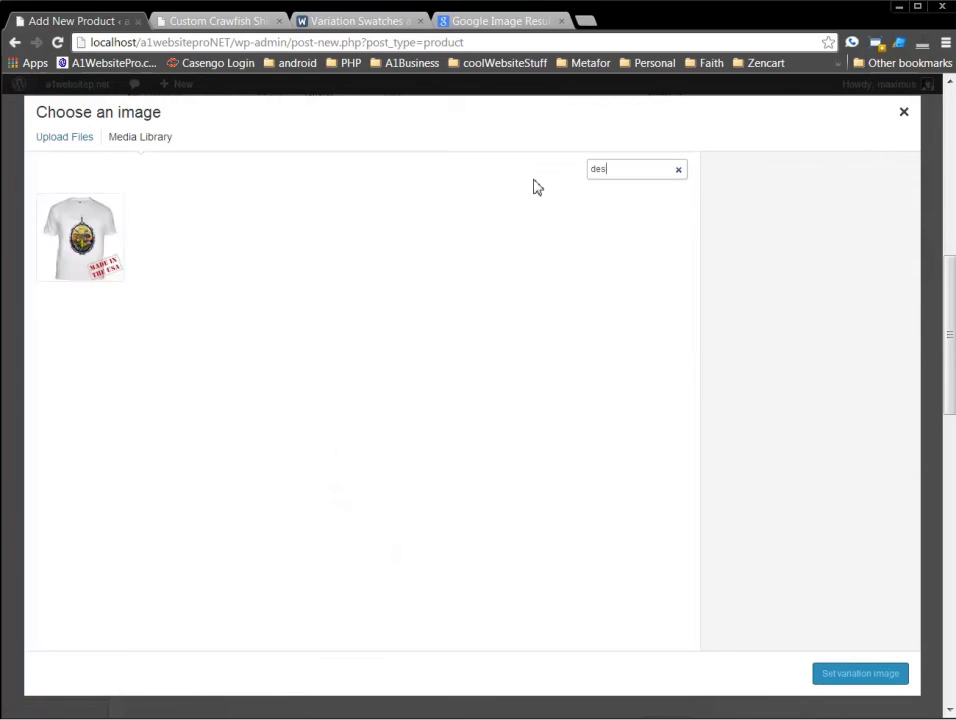
{"action": "type", "text": "ign"}
{"action": "left_click", "coordinate": [42, 245]}
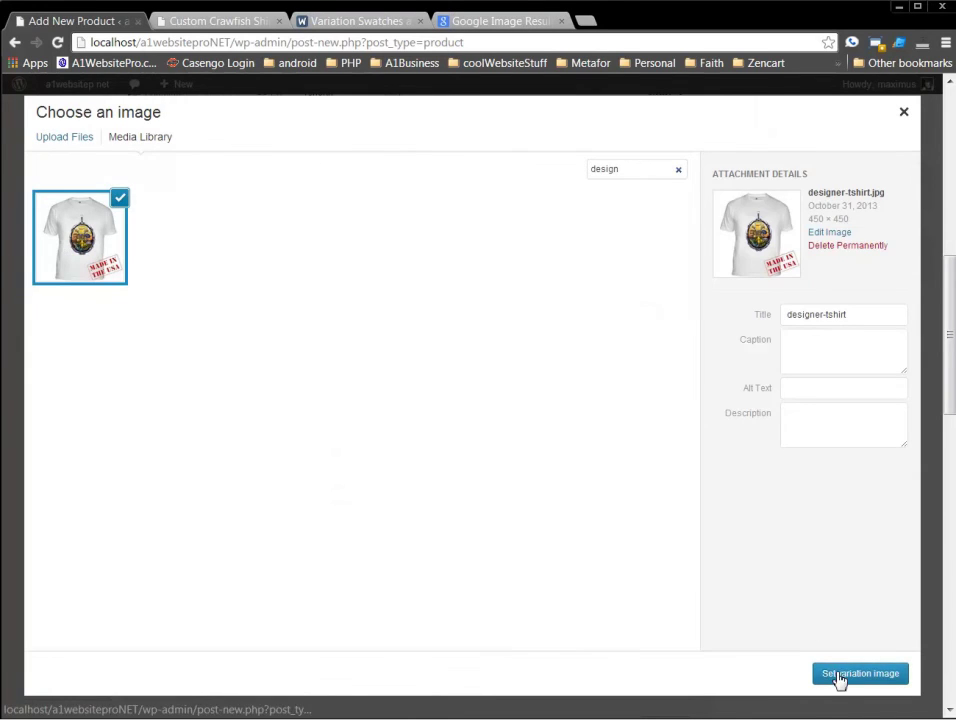
{"action": "left_click", "coordinate": [838, 676]}
{"action": "scroll", "coordinate": [350, 540], "scroll_direction": "down", "scroll_amount": 2}
{"action": "scroll", "coordinate": [356, 535], "scroll_direction": "down", "scroll_amount": 3}
Set the lobster-tshirt image on the Lobster T Shirt variation.
{"action": "left_click", "coordinate": [292, 456]}
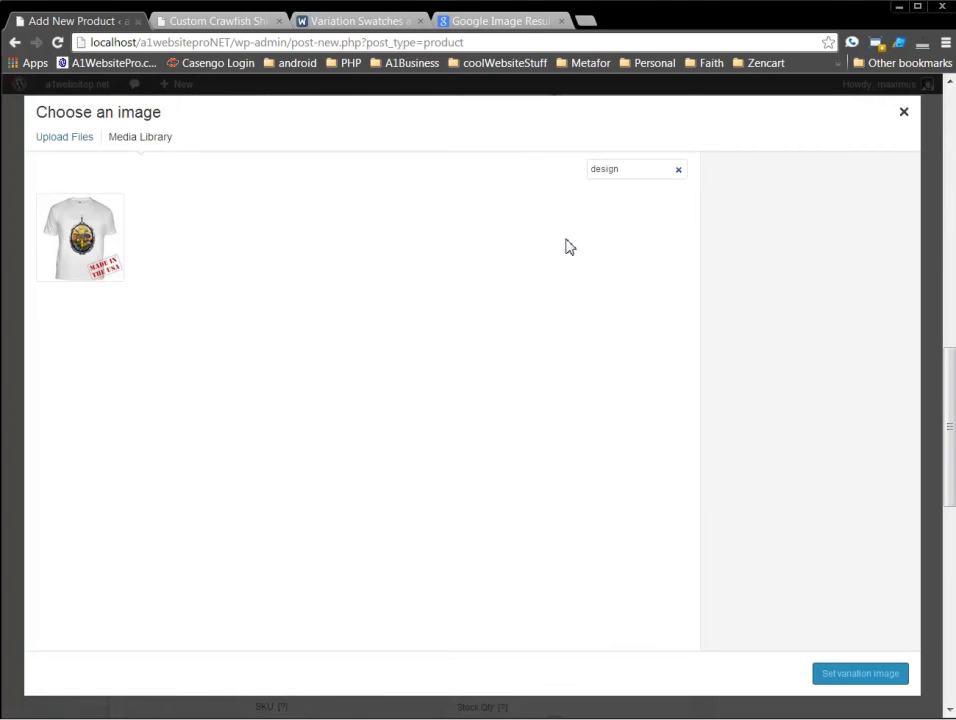
{"action": "left_click_drag", "start_coordinate": [642, 168], "coordinate": [450, 183]}
{"action": "type", "text": "lobst"}
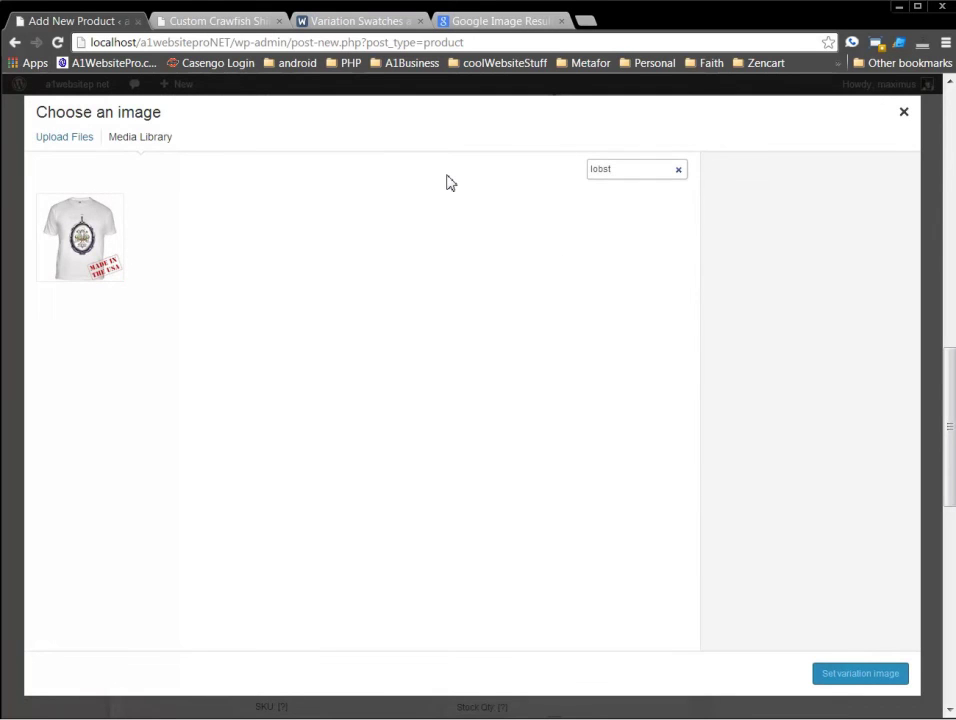
{"action": "left_click", "coordinate": [80, 240]}
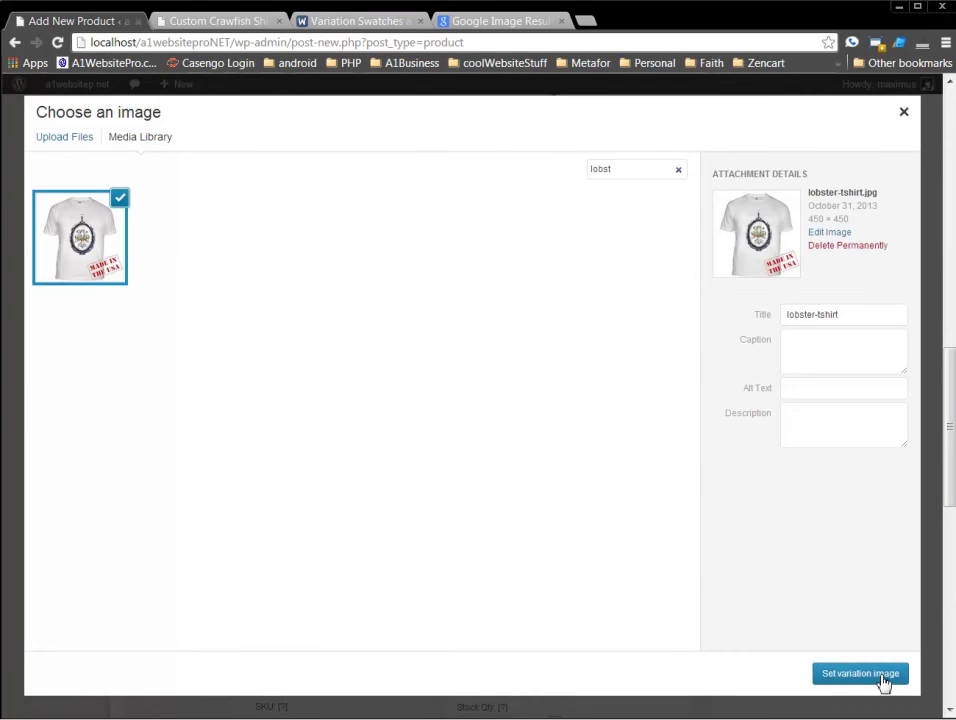
{"action": "left_click", "coordinate": [882, 680]}
{"action": "scroll", "coordinate": [792, 559], "scroll_direction": "down", "scroll_amount": 4}
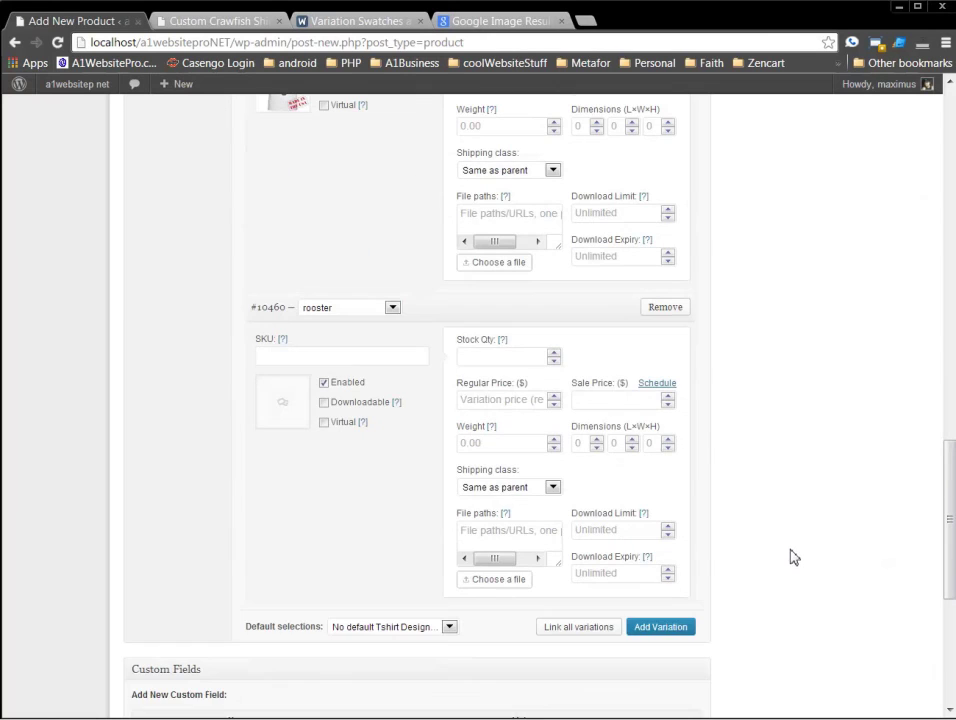
Set the rooster shirt image on the rooster variation.
{"action": "left_click", "coordinate": [276, 403]}
{"action": "left_click_drag", "start_coordinate": [617, 166], "coordinate": [451, 179]}
{"action": "type", "text": "roost"}
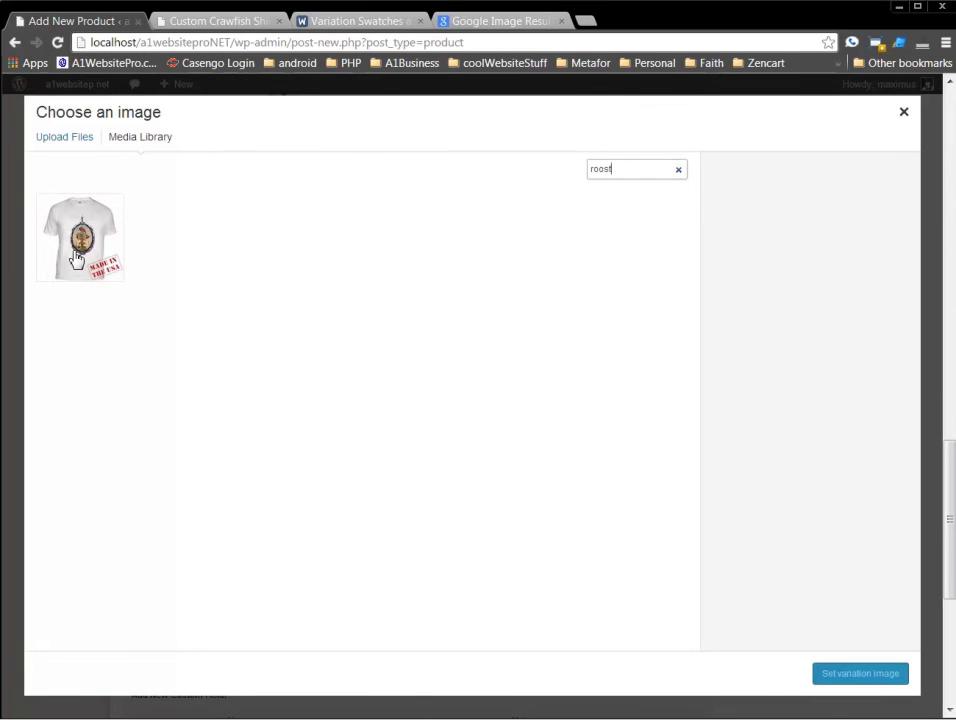
{"action": "left_click", "coordinate": [56, 192]}
{"action": "left_click", "coordinate": [866, 677]}
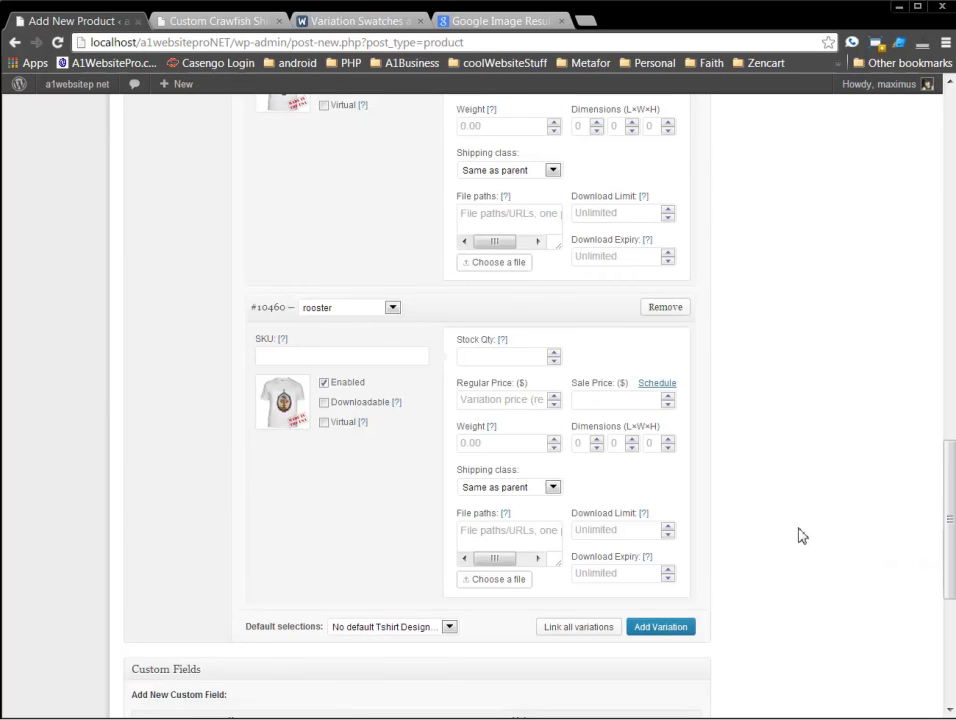
{"action": "scroll", "coordinate": [799, 529], "scroll_direction": "down", "scroll_amount": 2}
{"action": "scroll", "coordinate": [799, 529], "scroll_direction": "up", "scroll_amount": 10}
Open the featured image picker on its Upload Files tab.
{"action": "scroll", "coordinate": [797, 525], "scroll_direction": "down", "scroll_amount": 2}
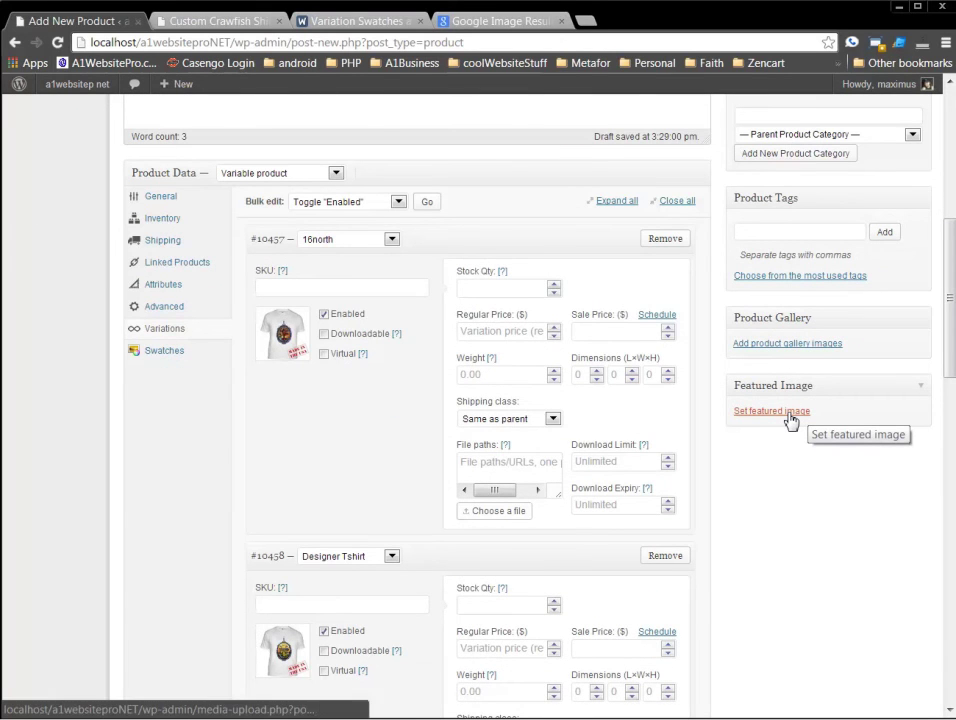
{"action": "left_click", "coordinate": [788, 415]}
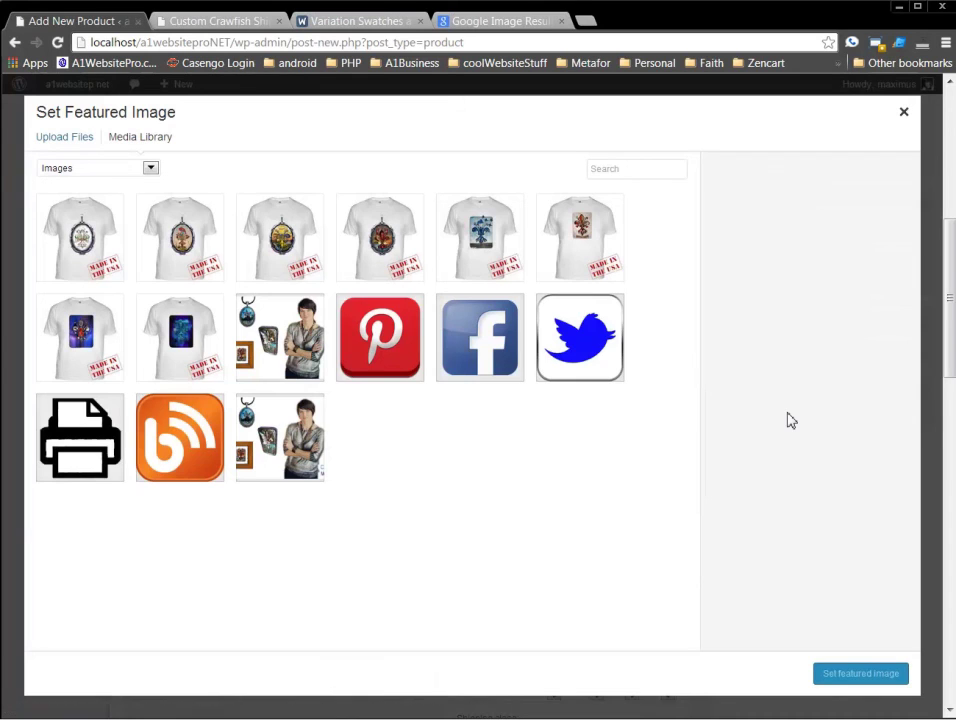
{"action": "left_click", "coordinate": [72, 146]}
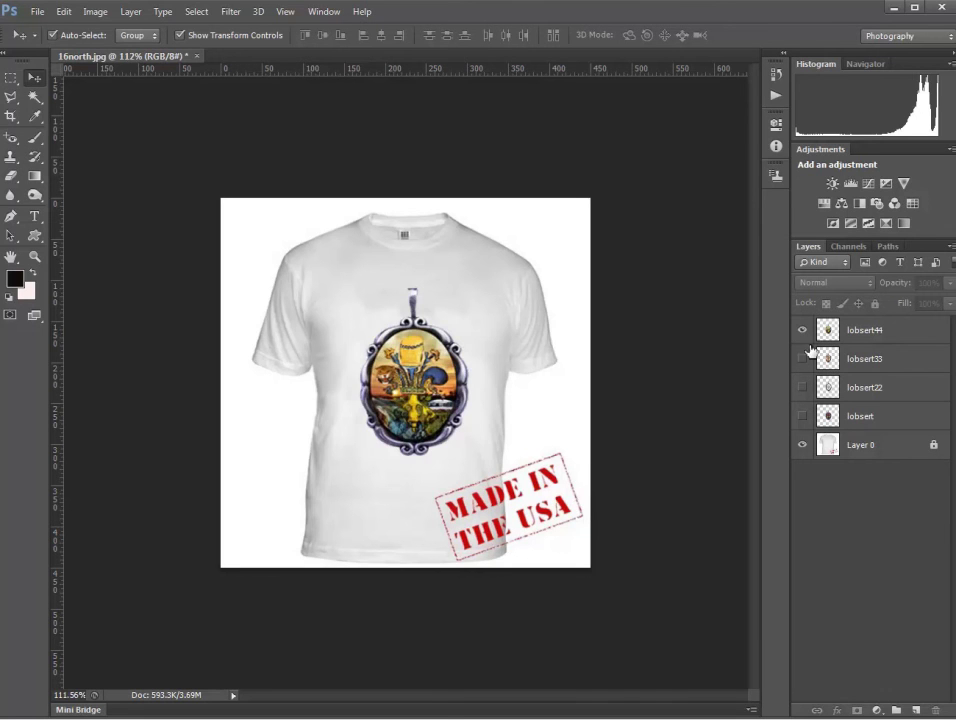
Hide the lobsert44 pendant layer and export the plain shirt via Save for Web as 'blankt'.
{"action": "left_click", "coordinate": [805, 336]}
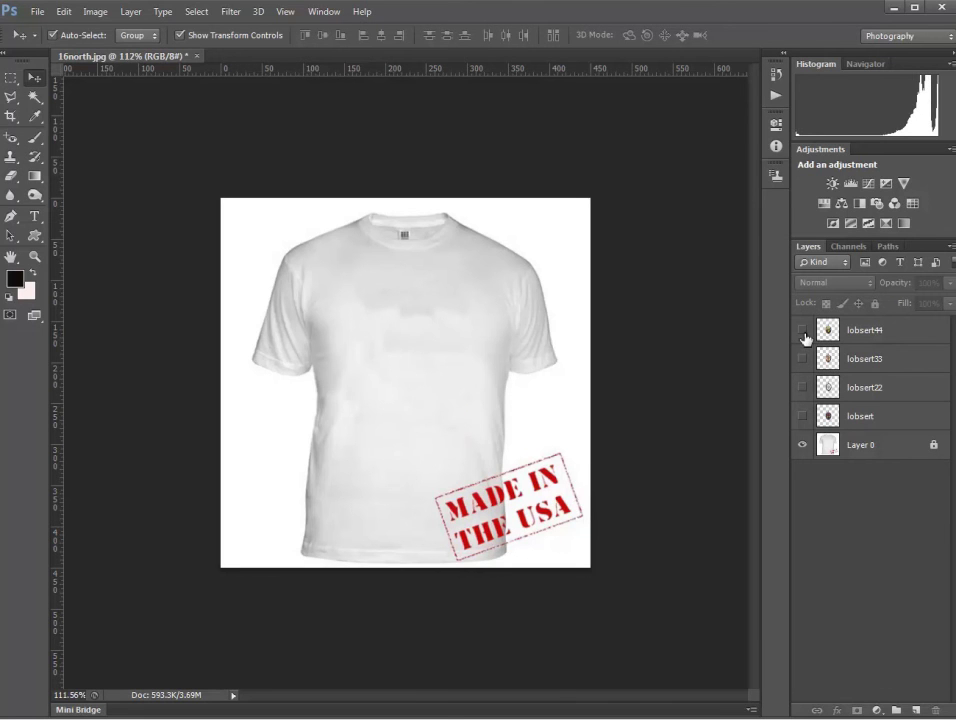
{"action": "left_click", "coordinate": [37, 12]}
{"action": "left_click", "coordinate": [82, 279]}
{"action": "left_click", "coordinate": [630, 673]}
{"action": "type", "text": "bla"}
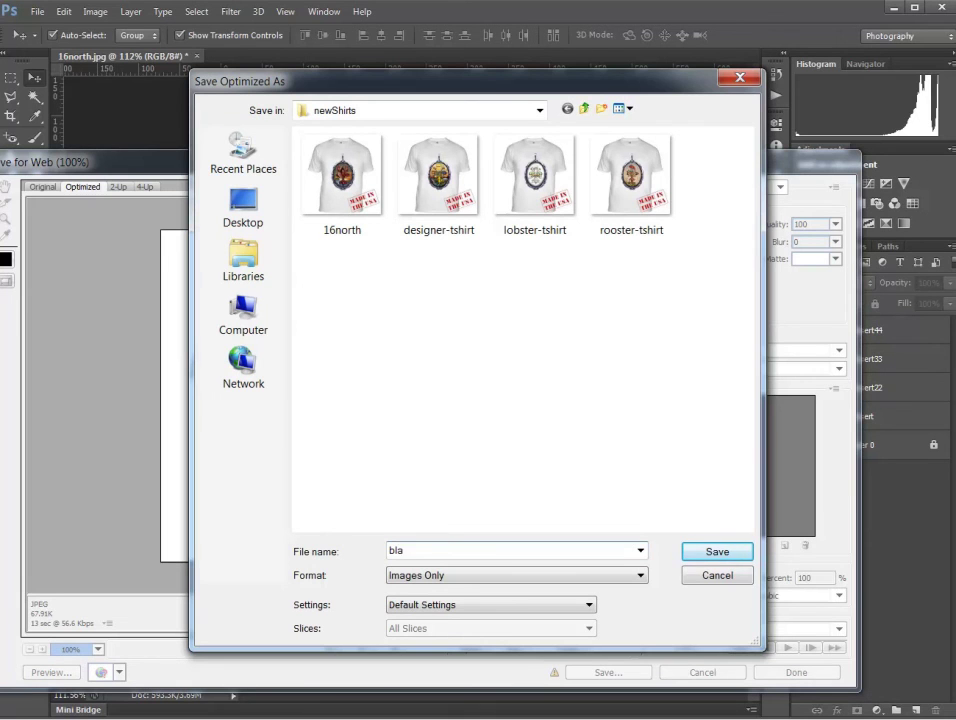
{"action": "type", "text": "nkt"}
{"action": "key", "text": "Return"}
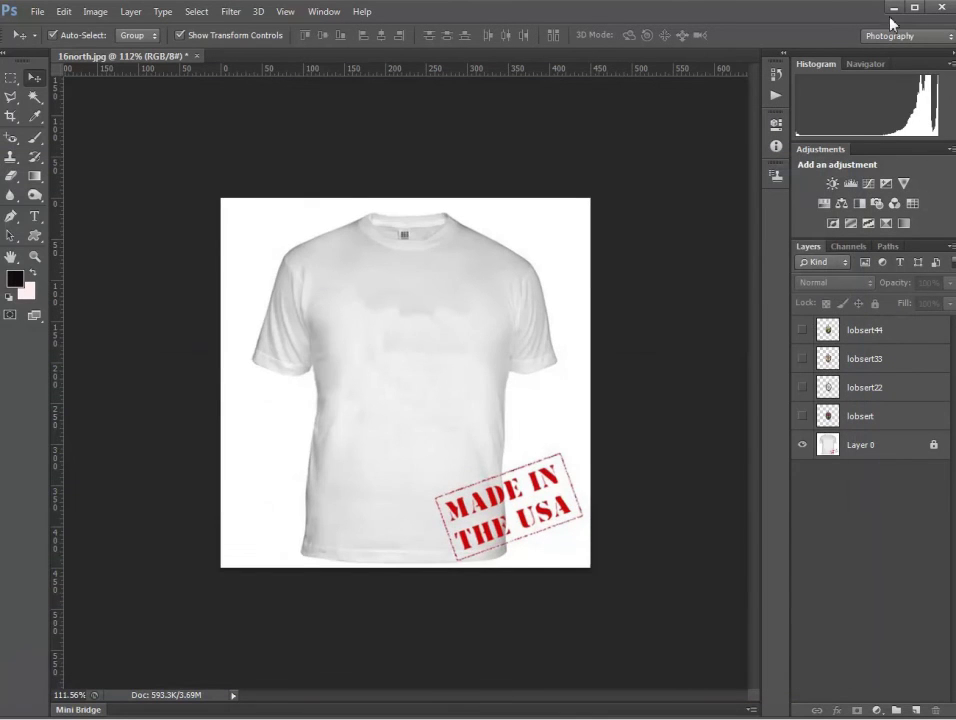
Upload blankt from the newShirts folder and set it as the featured image.
{"action": "left_click", "coordinate": [893, 8]}
{"action": "left_click", "coordinate": [496, 410]}
{"action": "double_click", "coordinate": [330, 160]}
{"action": "double_click", "coordinate": [451, 197]}
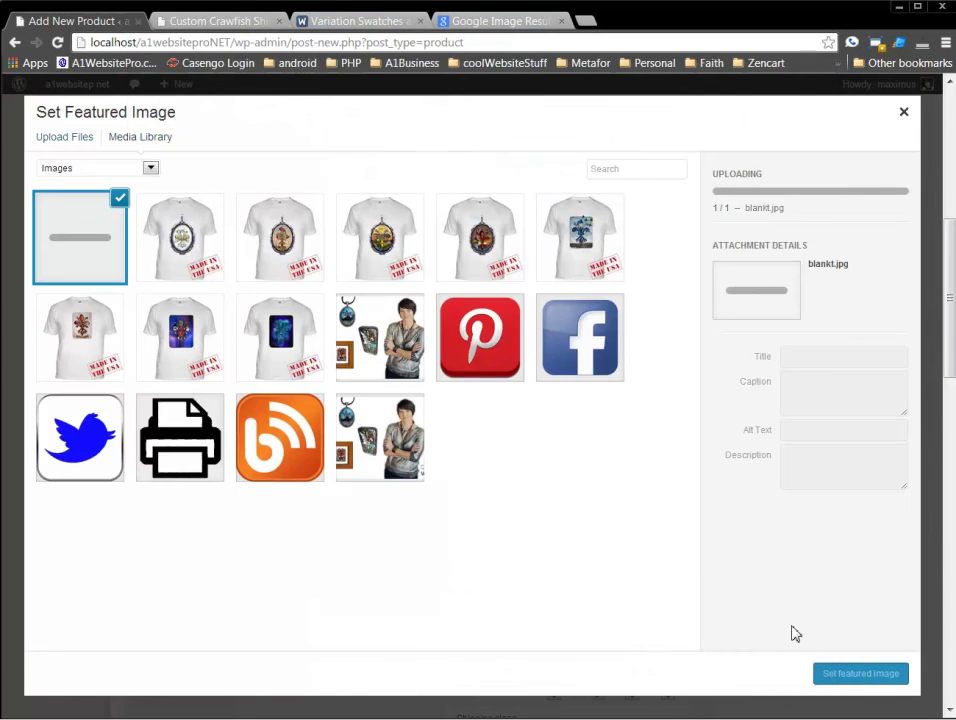
{"action": "left_click", "coordinate": [837, 677]}
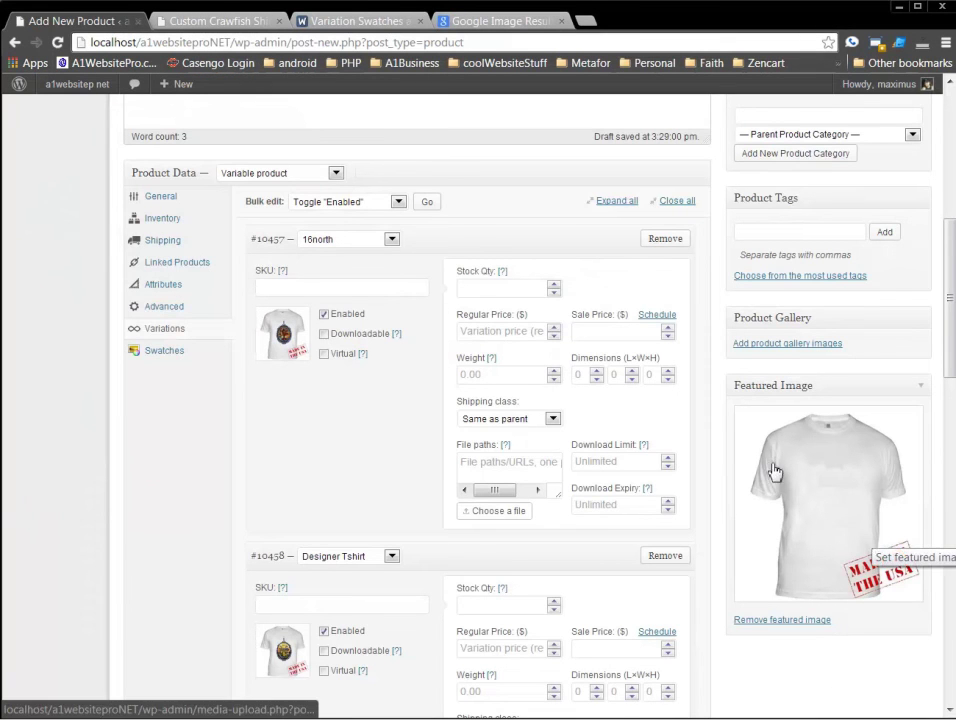
Publish the My T shirt Swatches product.
{"action": "scroll", "coordinate": [735, 538], "scroll_direction": "down", "scroll_amount": 2}
{"action": "scroll", "coordinate": [734, 535], "scroll_direction": "up", "scroll_amount": 5}
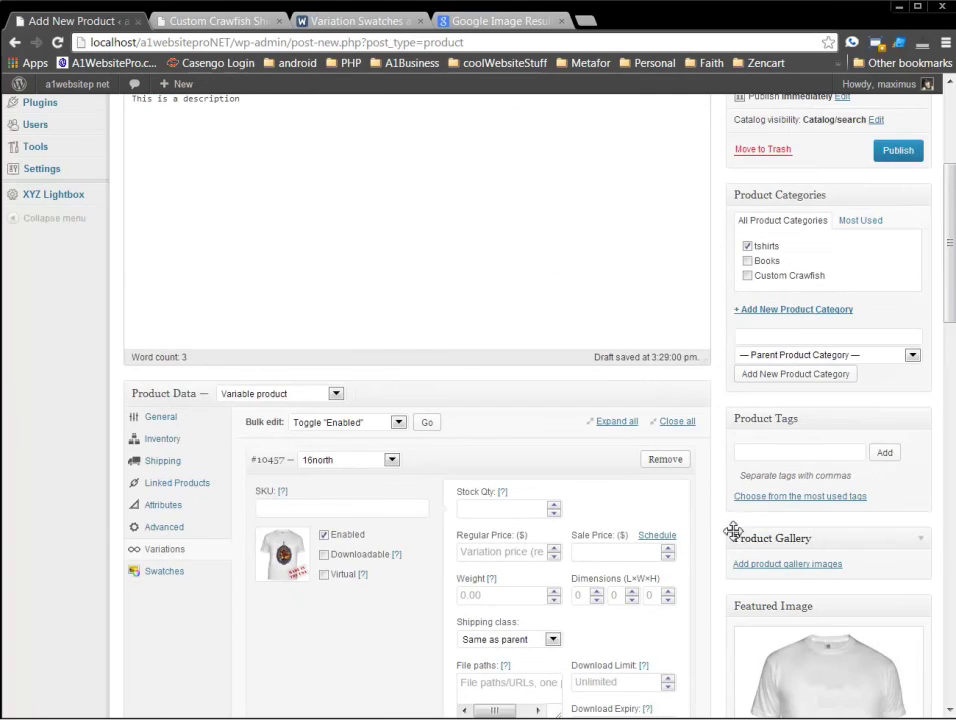
{"action": "scroll", "coordinate": [690, 350], "scroll_direction": "up", "scroll_amount": 3}
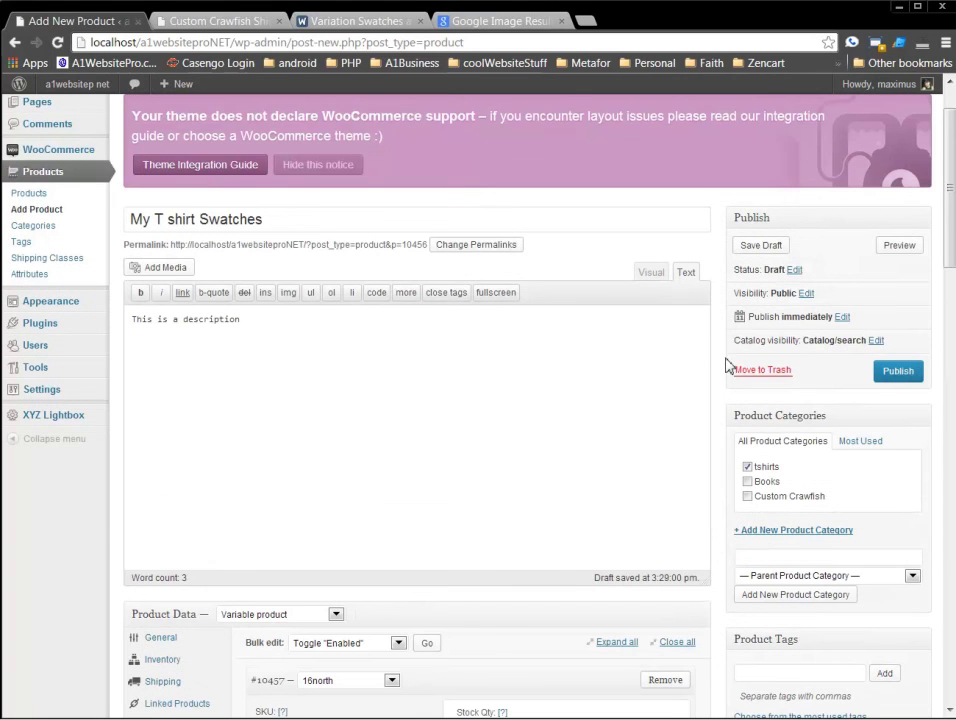
{"action": "left_click", "coordinate": [905, 375]}
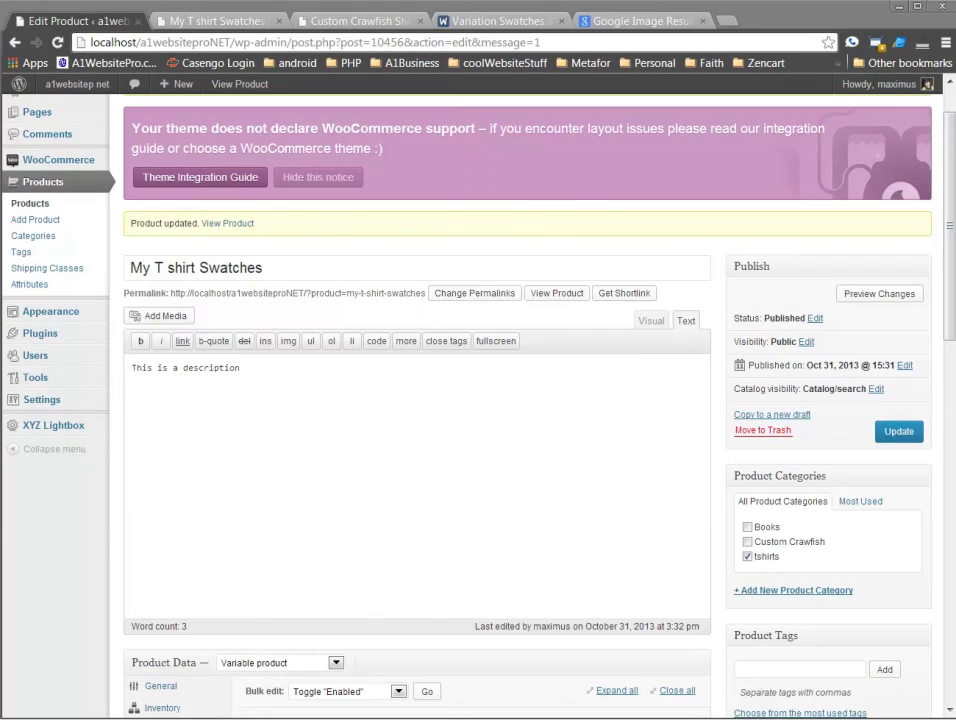
Give the 16north variation a regular price of 10 and Designer Tshirt 20.
{"action": "left_click_drag", "start_coordinate": [953, 322], "coordinate": [930, 500]}
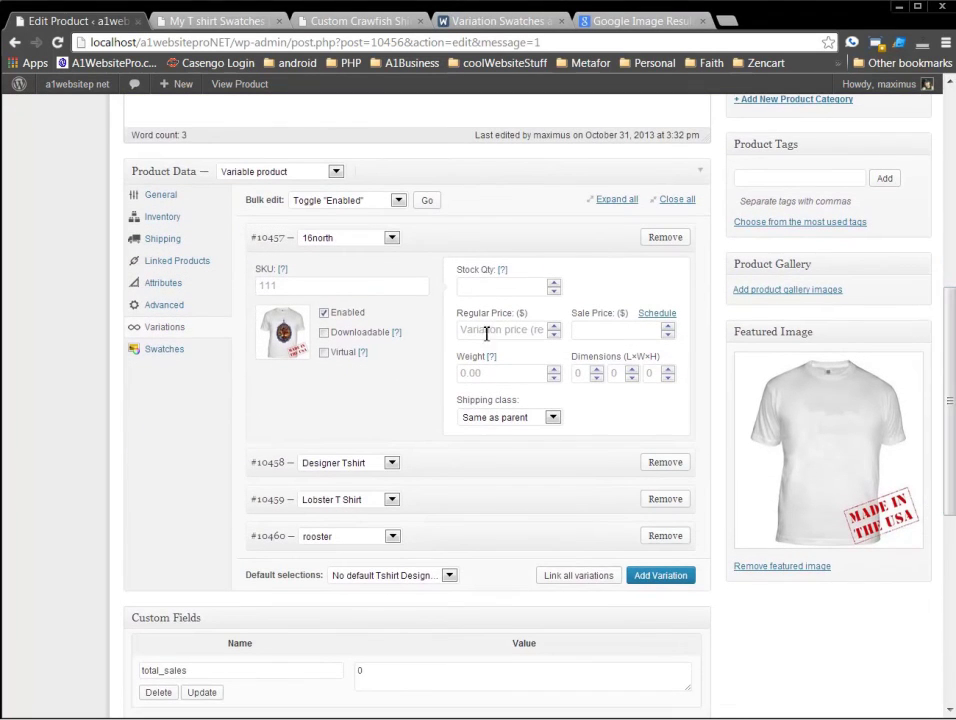
{"action": "left_click", "coordinate": [540, 333]}
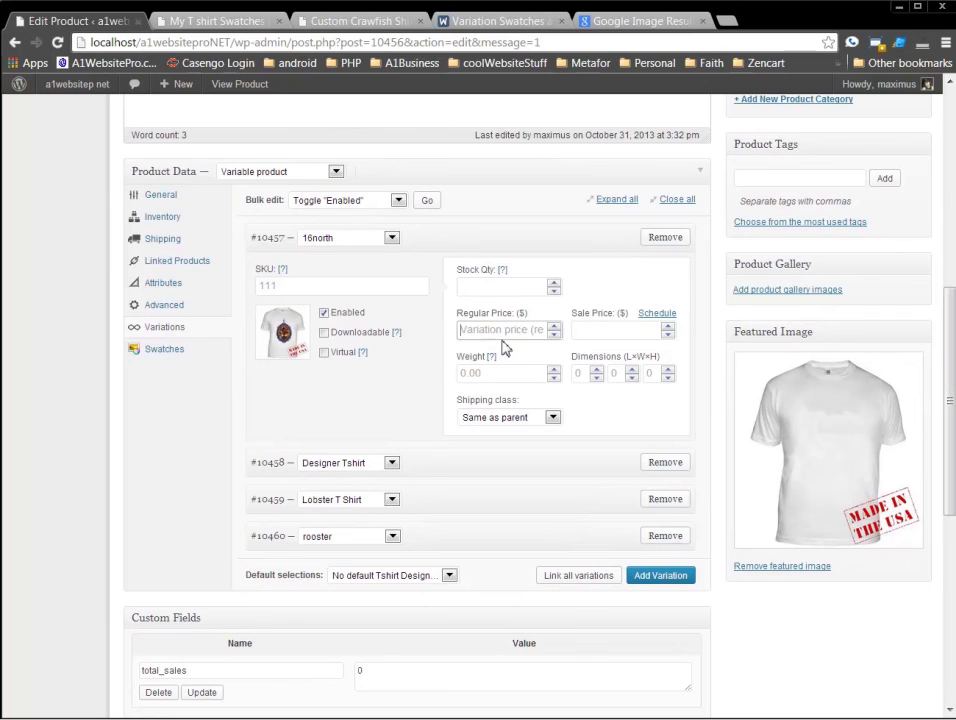
{"action": "type", "text": "10"}
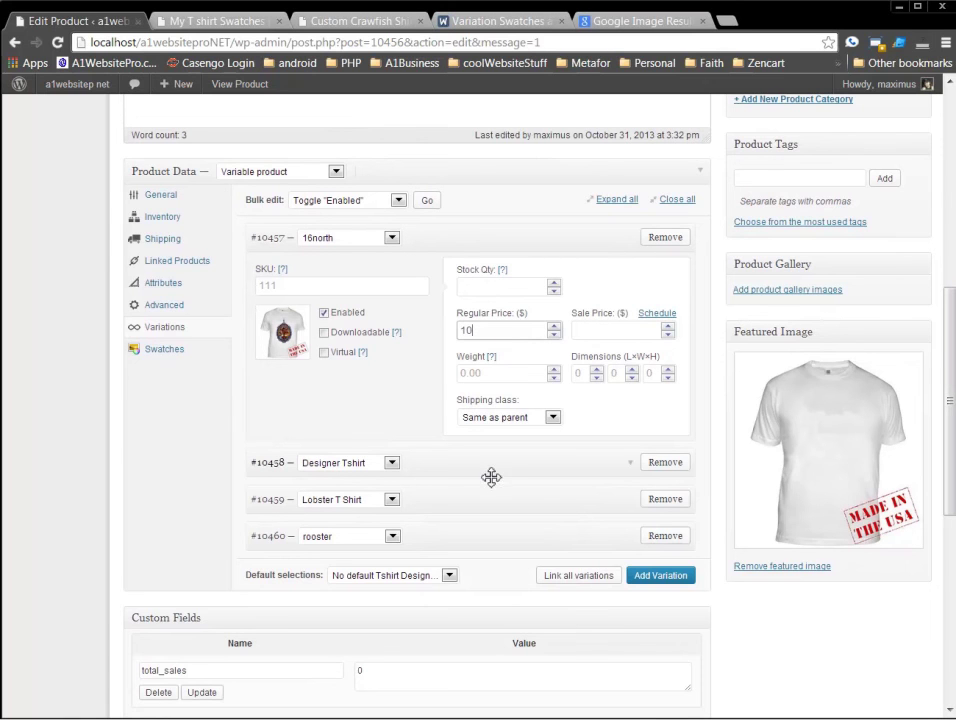
{"action": "left_click", "coordinate": [491, 472]}
{"action": "left_click", "coordinate": [487, 555]}
{"action": "type", "text": "2"}
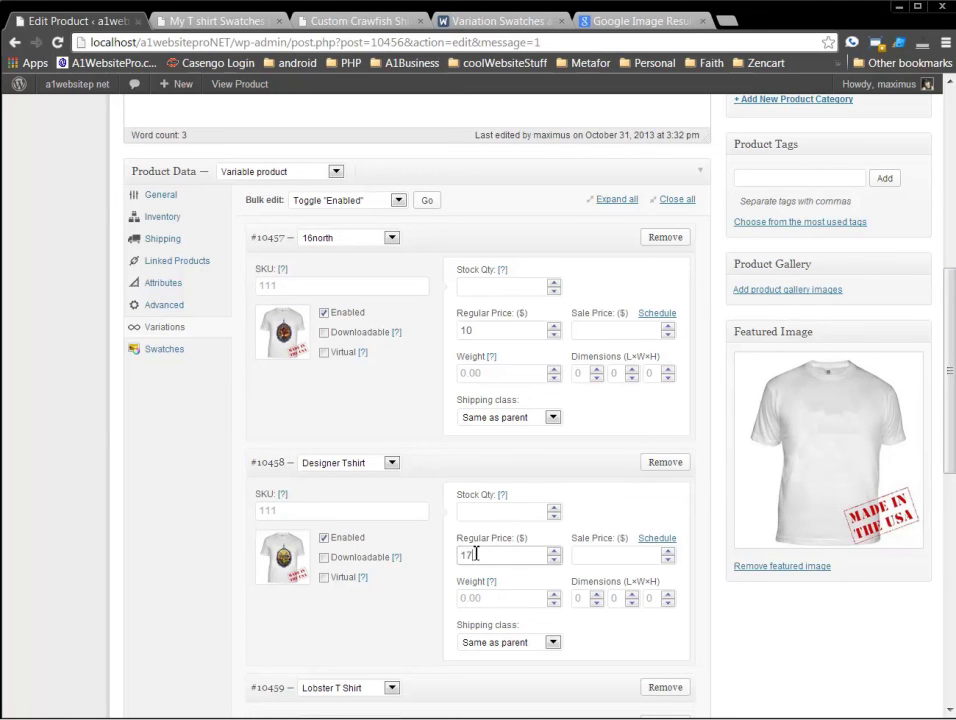
{"action": "scroll", "coordinate": [432, 583], "scroll_direction": "up", "scroll_amount": 1}
{"action": "left_click", "coordinate": [429, 591]}
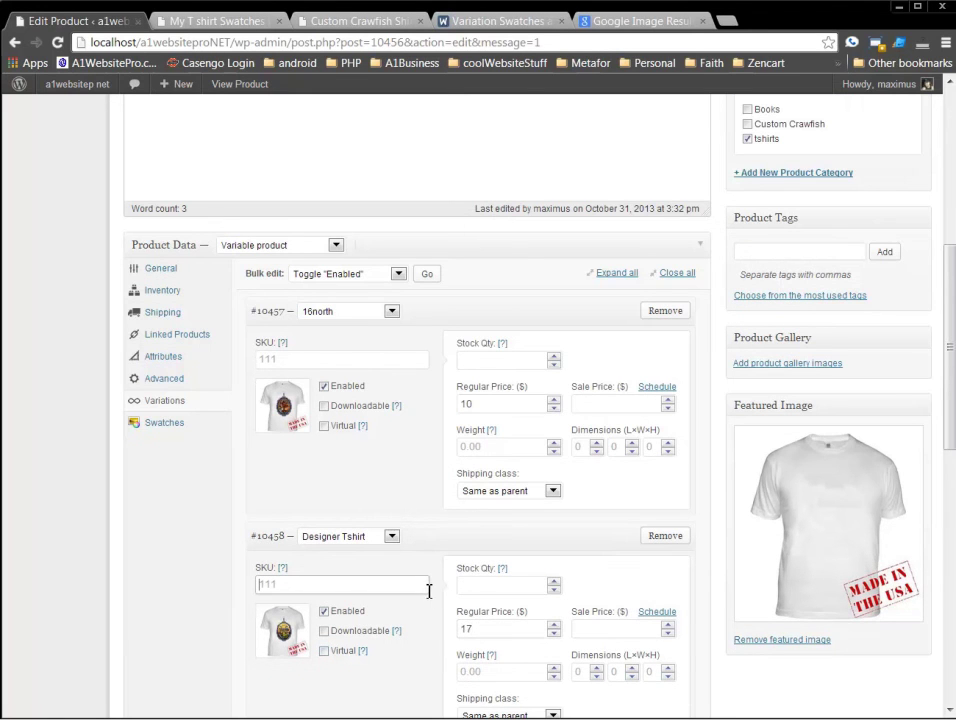
{"action": "double_click", "coordinate": [487, 631]}
{"action": "type", "text": "20"}
{"action": "scroll", "coordinate": [420, 643], "scroll_direction": "down", "scroll_amount": 5}
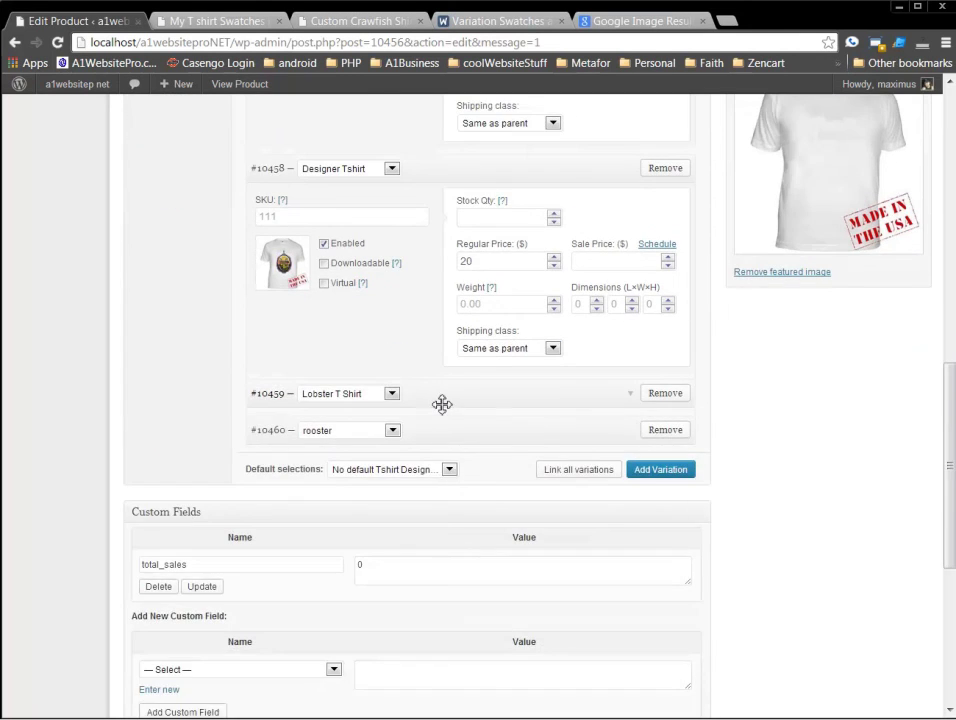
Price Lobster T Shirt at 30 (sale 15) and rooster at 40 (sale 35), then update the product.
{"action": "left_click", "coordinate": [440, 400]}
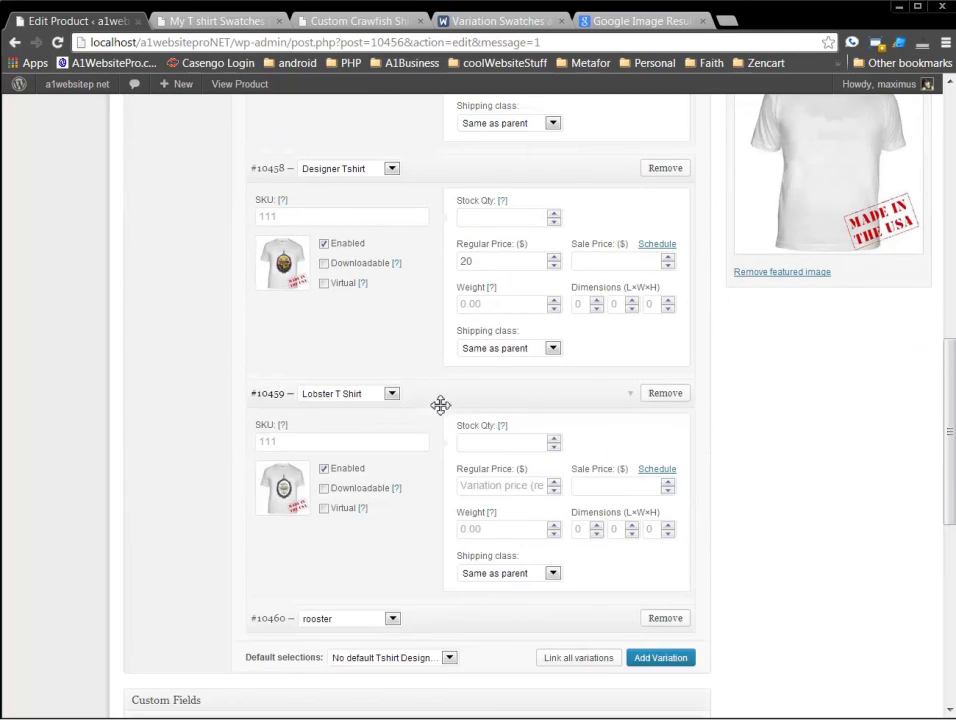
{"action": "left_click", "coordinate": [491, 484]}
{"action": "type", "text": "30"}
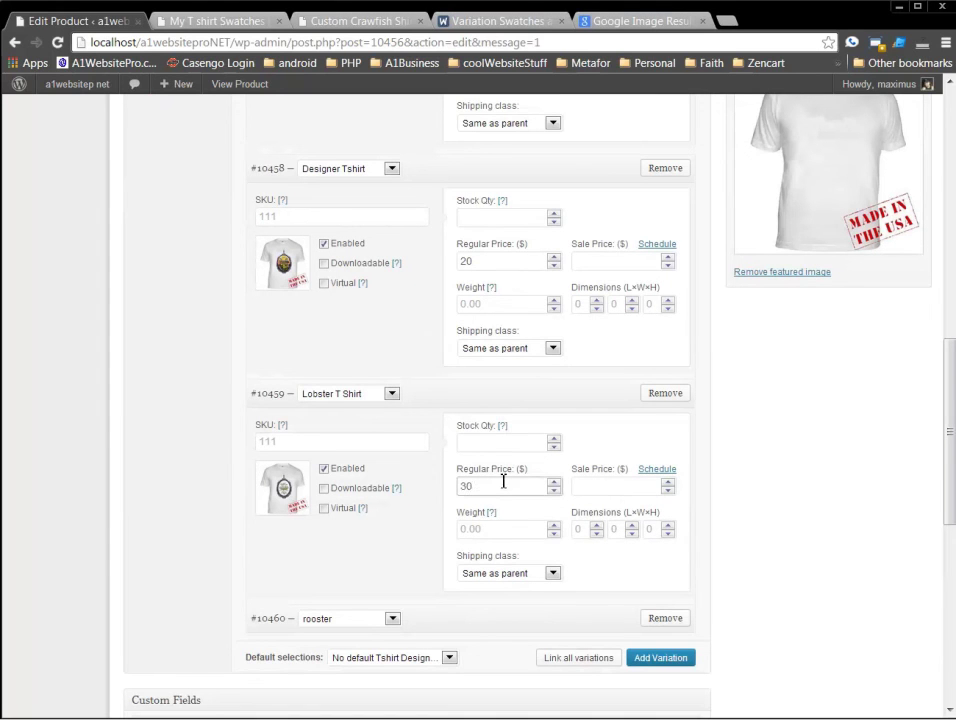
{"action": "left_click", "coordinate": [412, 536]}
{"action": "left_click", "coordinate": [626, 485]}
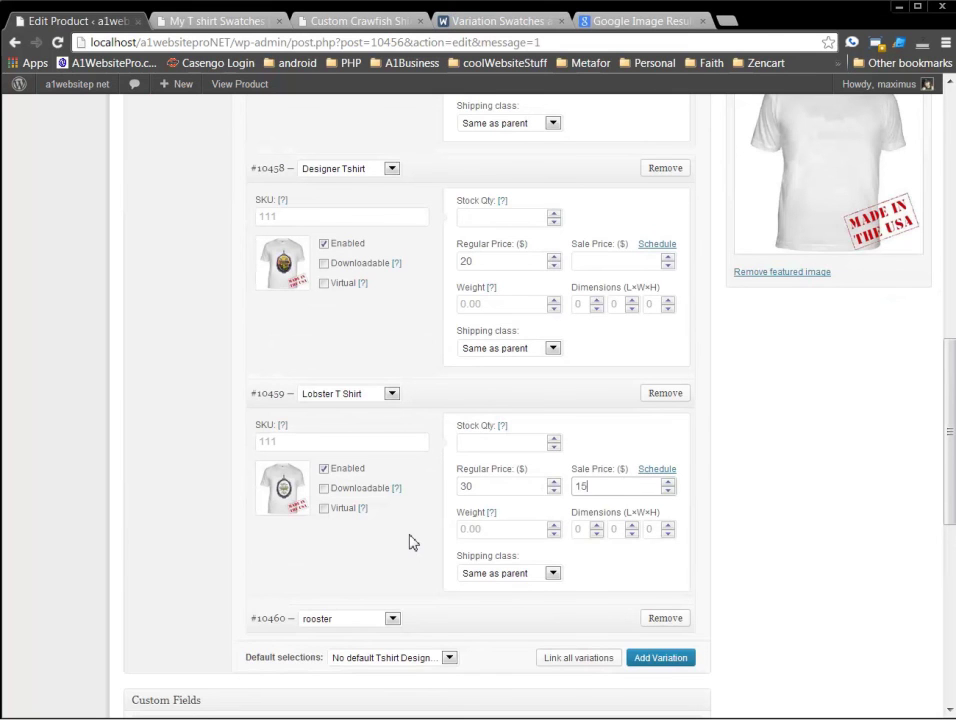
{"action": "scroll", "coordinate": [410, 540], "scroll_direction": "down", "scroll_amount": 2}
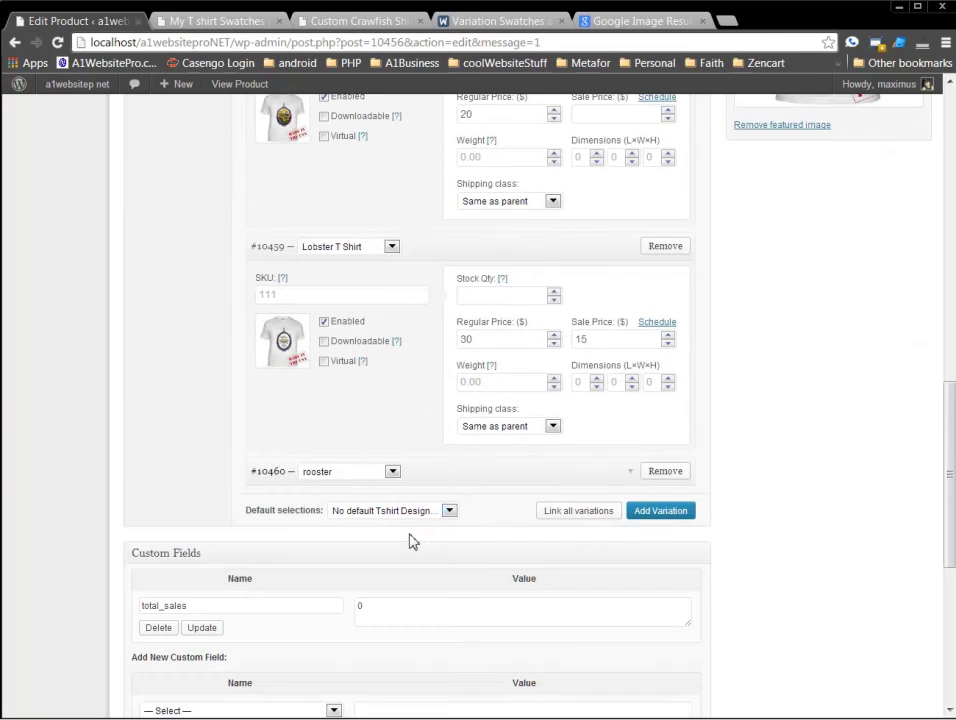
{"action": "left_click", "coordinate": [467, 473]}
{"action": "left_click", "coordinate": [490, 565]}
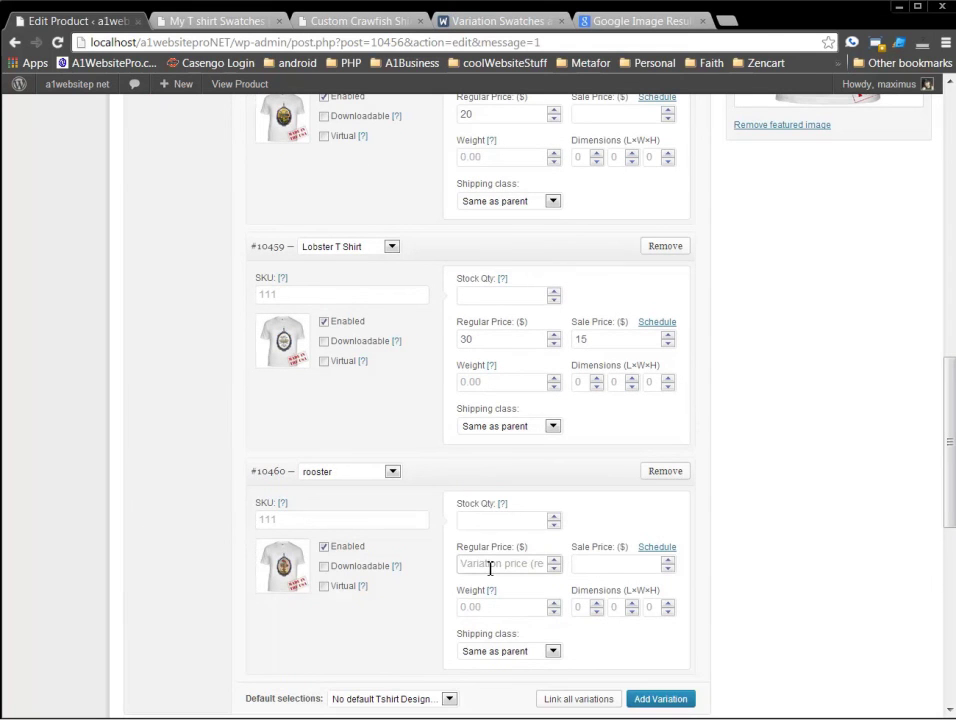
{"action": "type", "text": "40"}
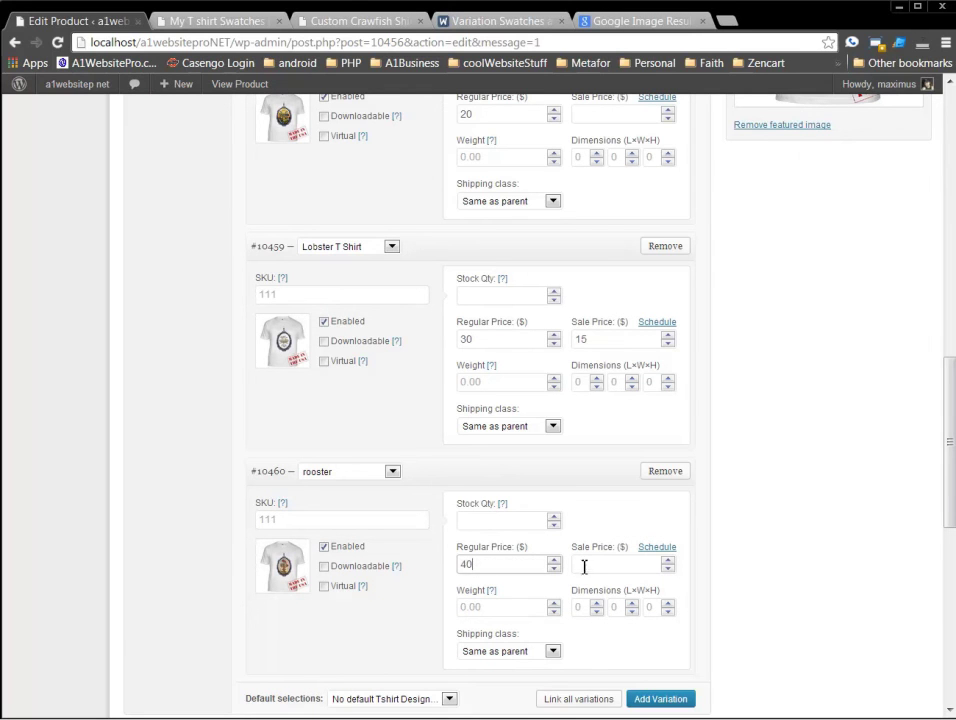
{"action": "left_click", "coordinate": [591, 567]}
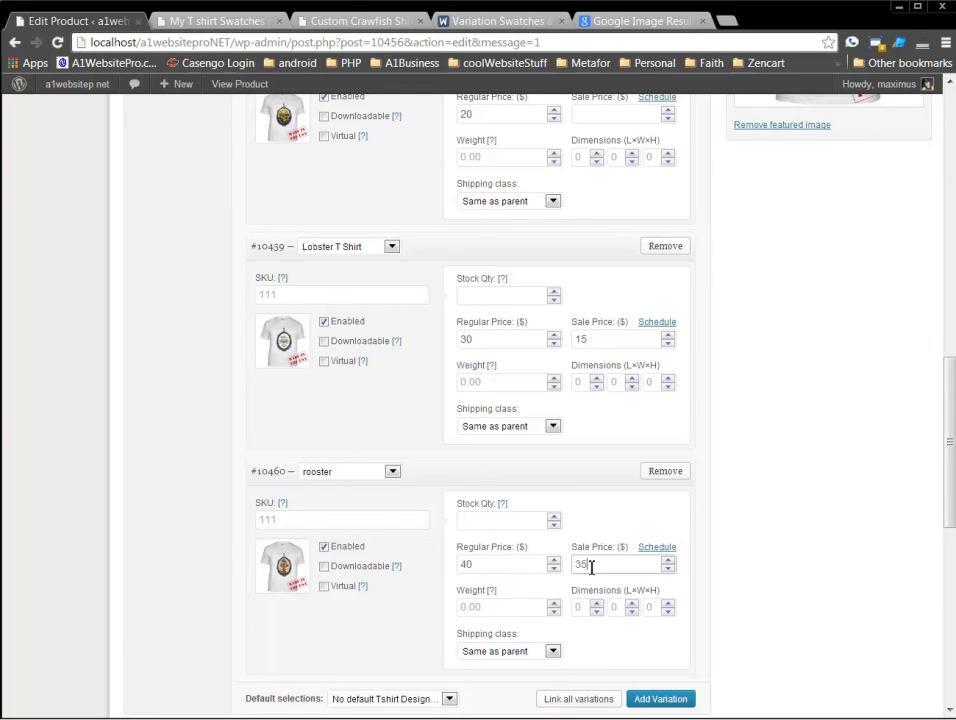
{"action": "scroll", "coordinate": [789, 511], "scroll_direction": "up", "scroll_amount": 8}
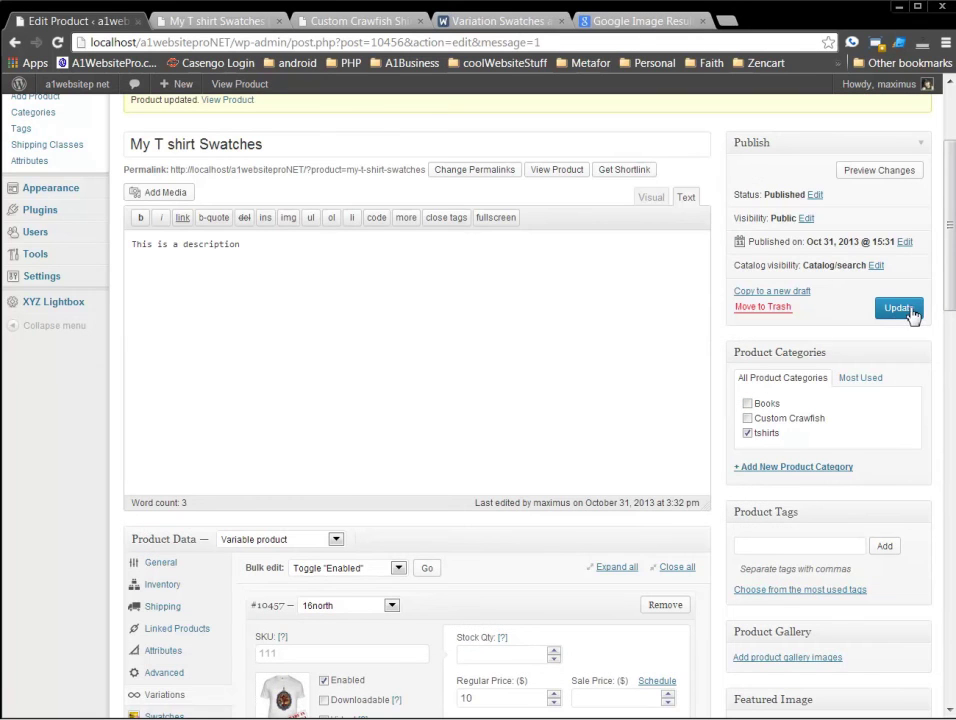
{"action": "left_click", "coordinate": [898, 309]}
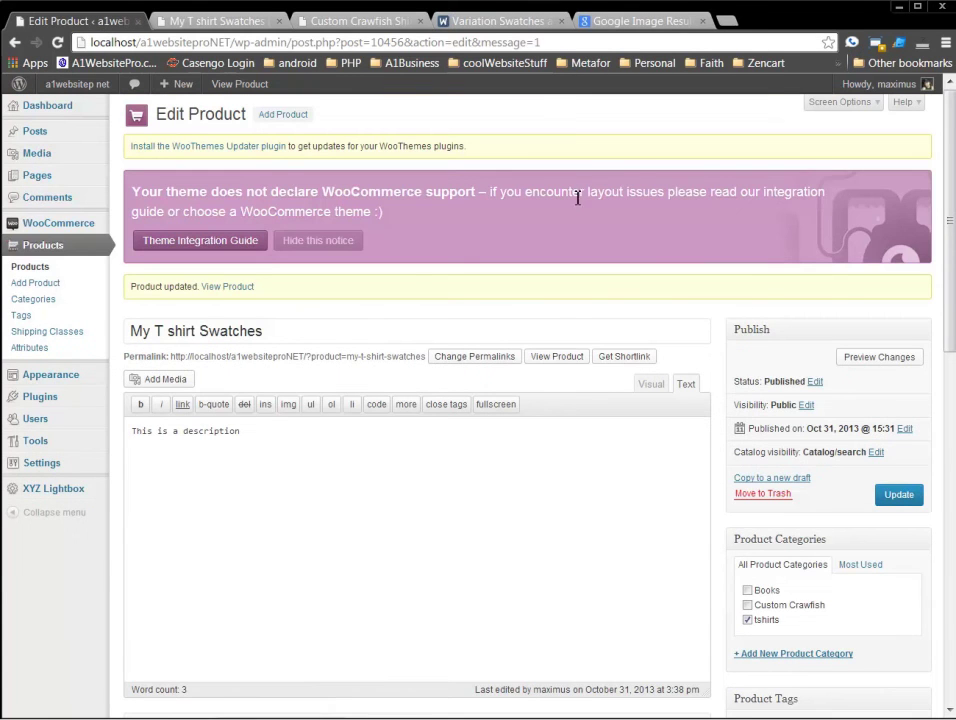
Open the live My T shirt Swatches page in a new browser tab.
{"action": "left_click", "coordinate": [190, 21]}
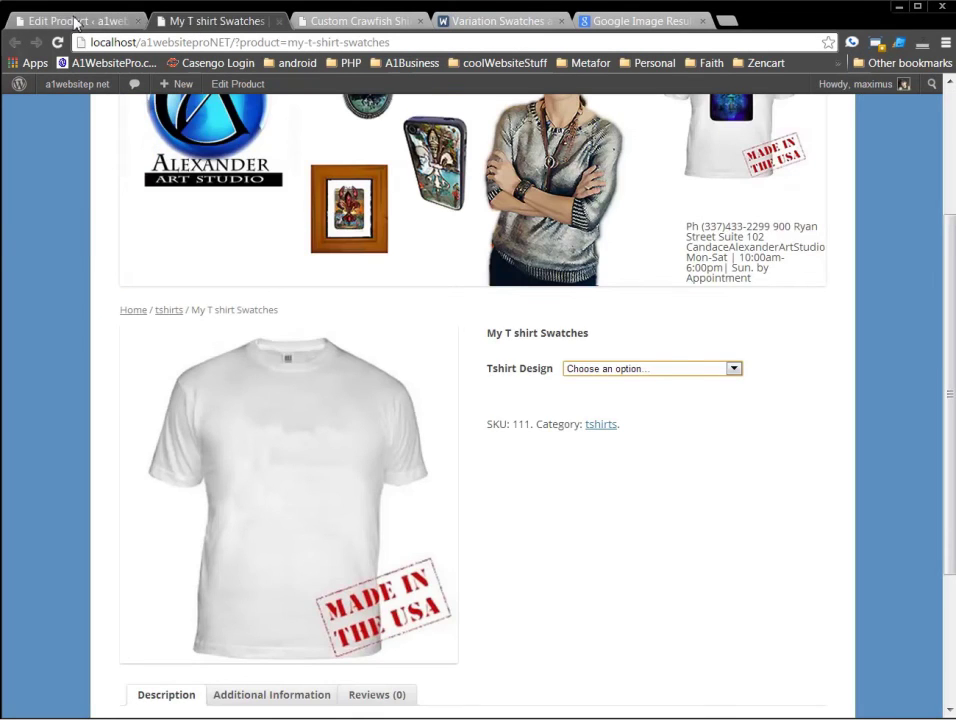
{"action": "left_click", "coordinate": [76, 22]}
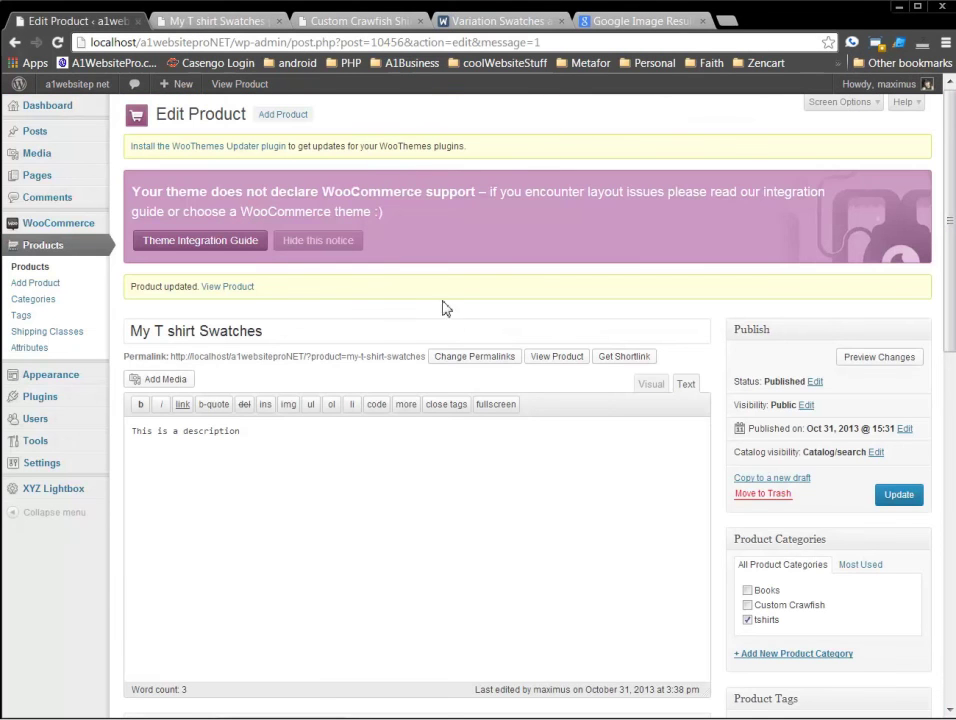
{"action": "middle_click", "coordinate": [574, 367]}
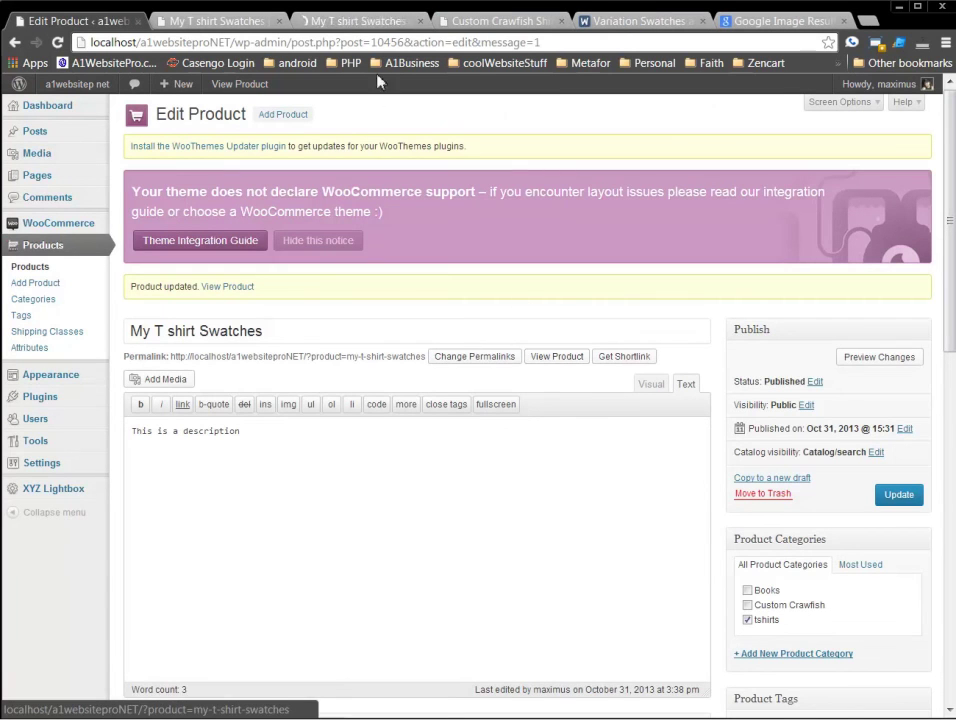
{"action": "left_click", "coordinate": [203, 21]}
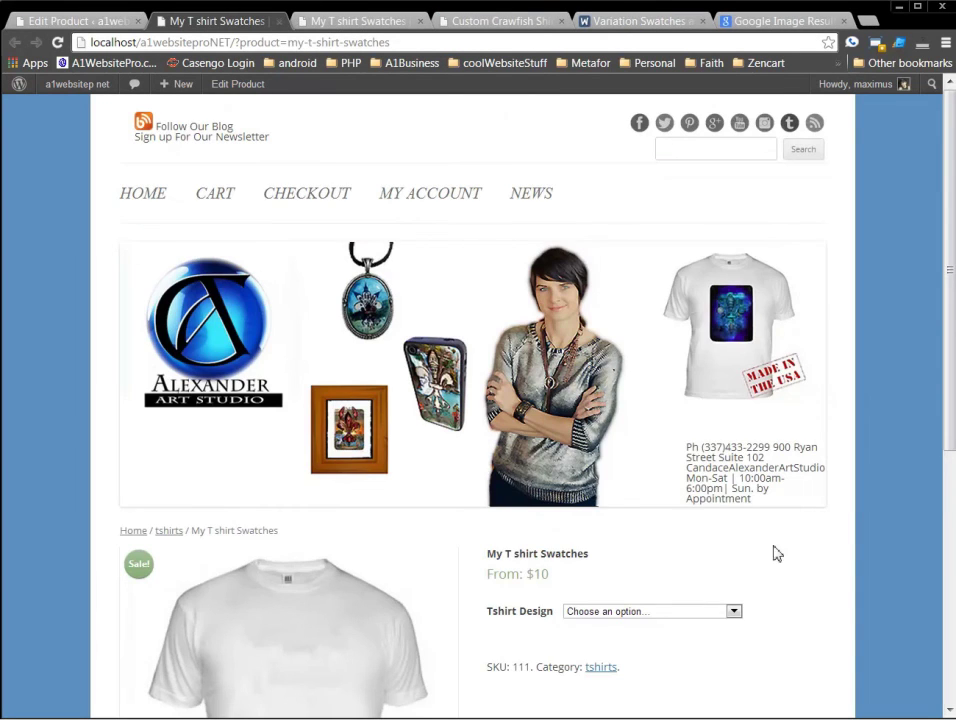
{"action": "scroll", "coordinate": [800, 551], "scroll_direction": "down", "scroll_amount": 3}
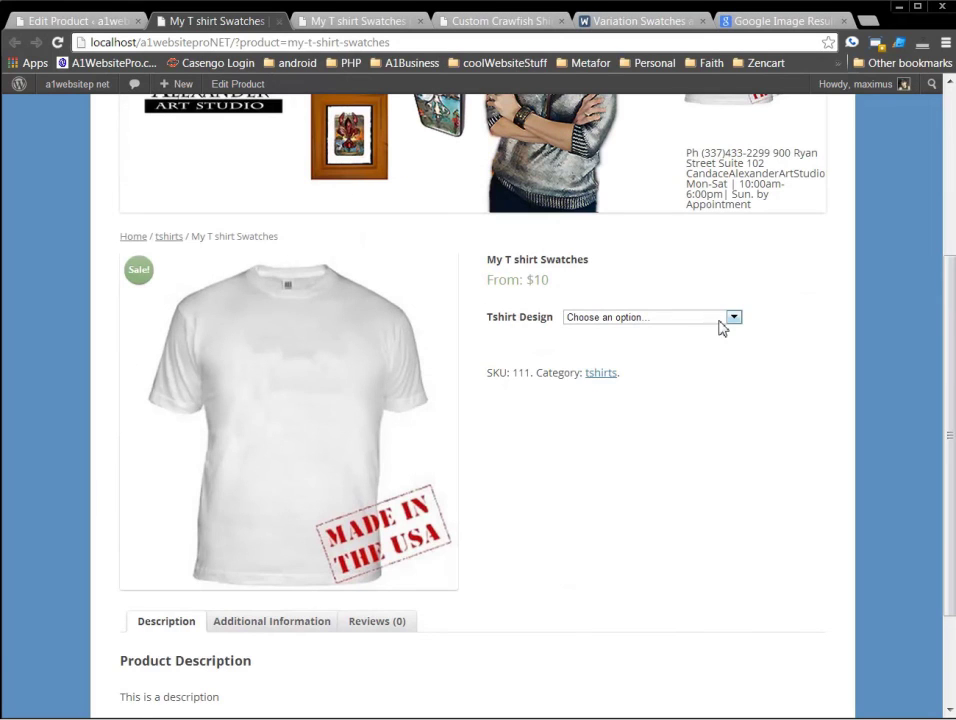
Check the 16north, Designer Tshirt, Lobster T Shirt and rooster designs on the storefront, then return to the editor.
{"action": "left_click", "coordinate": [722, 326]}
{"action": "left_click", "coordinate": [677, 342]}
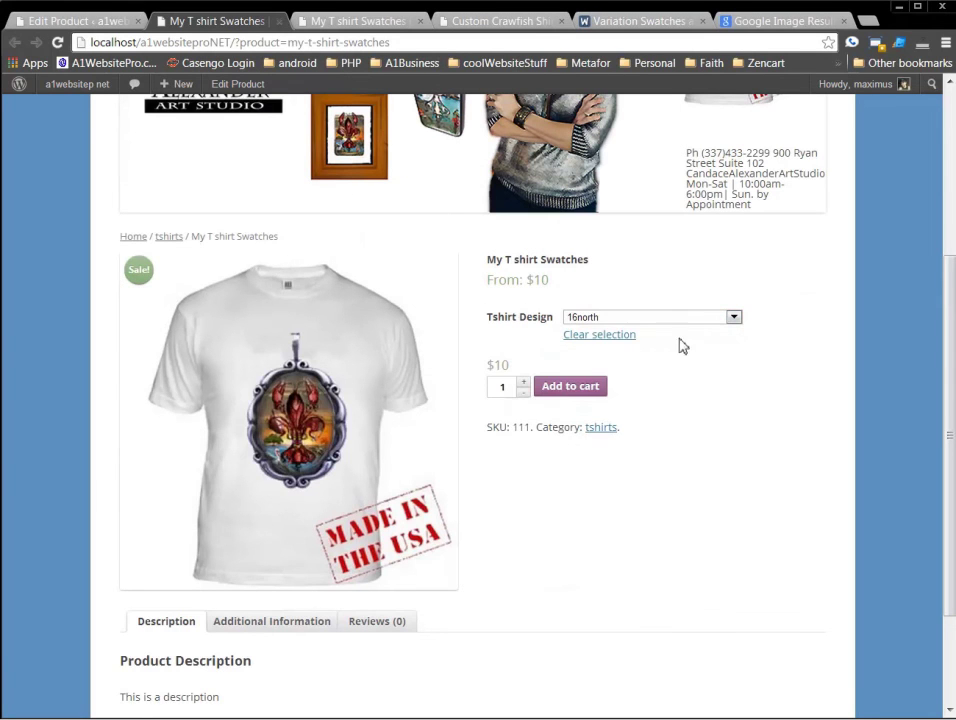
{"action": "left_click", "coordinate": [700, 317]}
{"action": "left_click", "coordinate": [664, 356]}
{"action": "left_click", "coordinate": [684, 320]}
{"action": "left_click", "coordinate": [664, 365]}
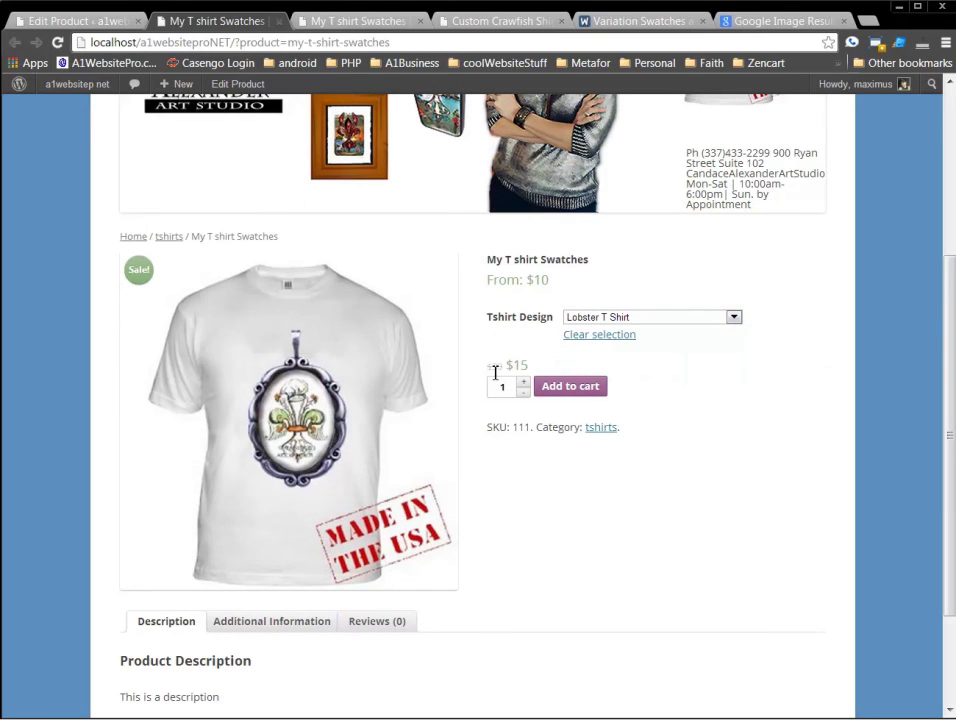
{"action": "left_click", "coordinate": [646, 319]}
{"action": "left_click", "coordinate": [619, 378]}
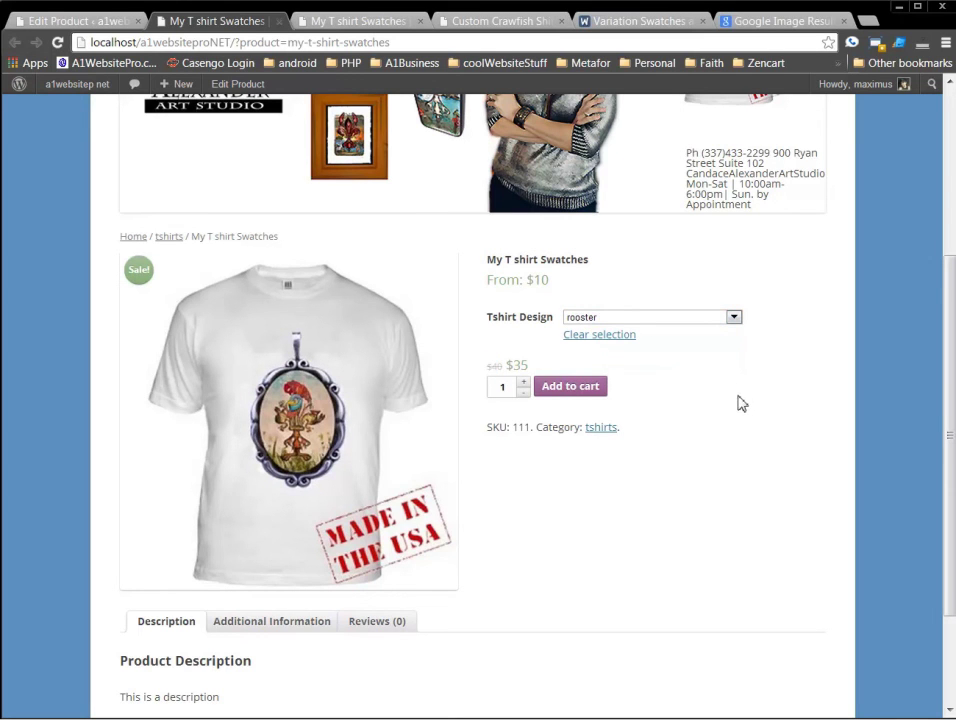
{"action": "scroll", "coordinate": [779, 389], "scroll_direction": "up", "scroll_amount": 1}
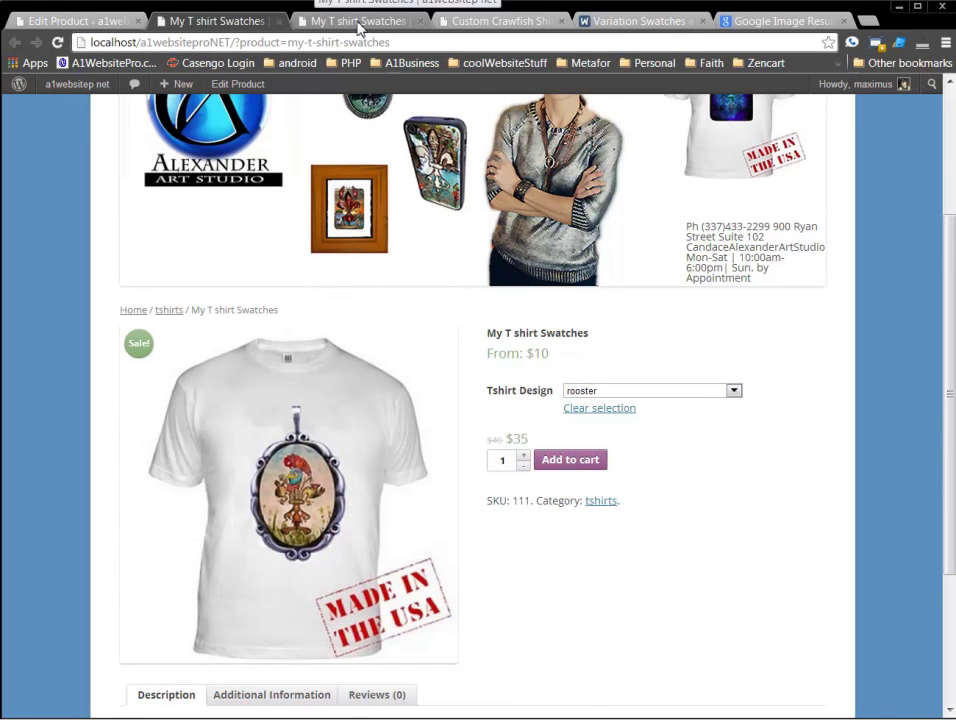
{"action": "left_click", "coordinate": [40, 20]}
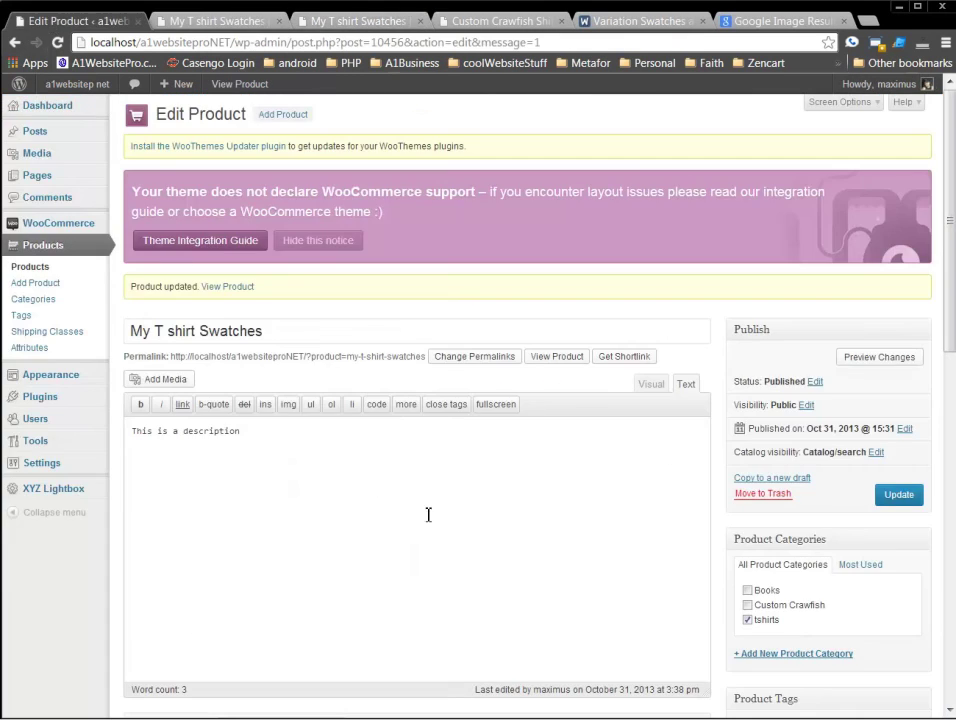
{"action": "scroll", "coordinate": [428, 514], "scroll_direction": "down", "scroll_amount": 10}
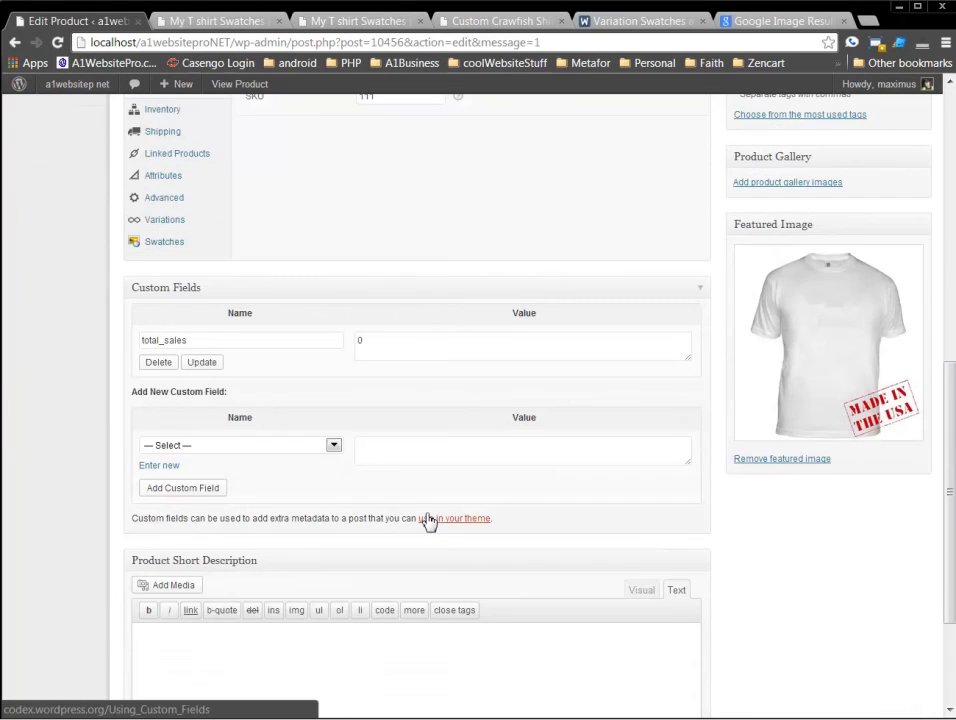
In the Swatches tab, give Tshirt Design the Custom Colors and Images type.
{"action": "scroll", "coordinate": [428, 518], "scroll_direction": "up", "scroll_amount": 2}
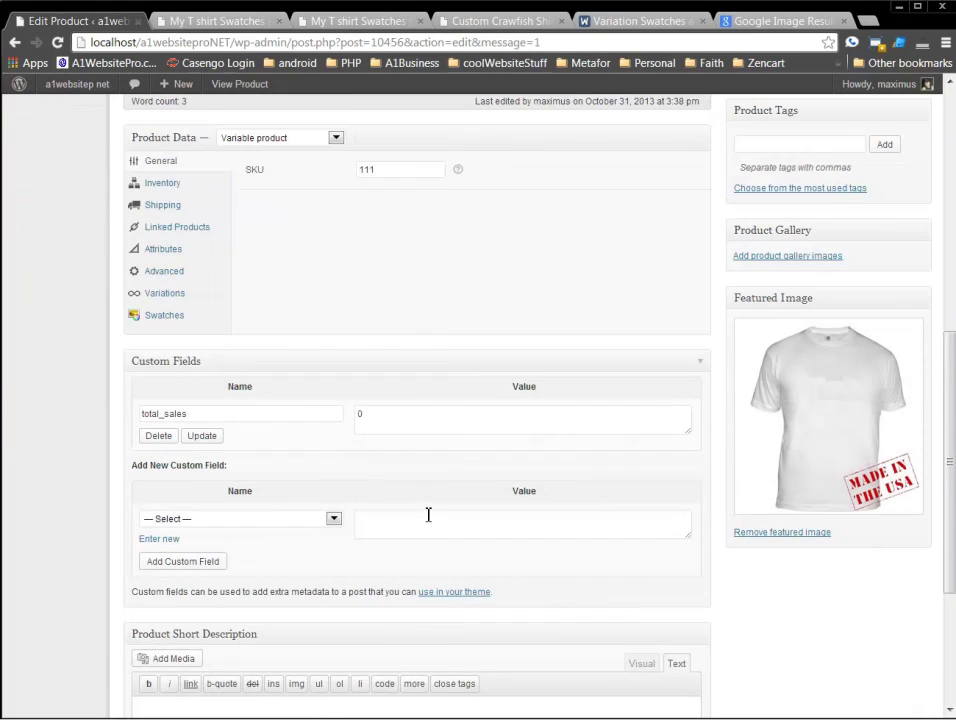
{"action": "left_click", "coordinate": [164, 318]}
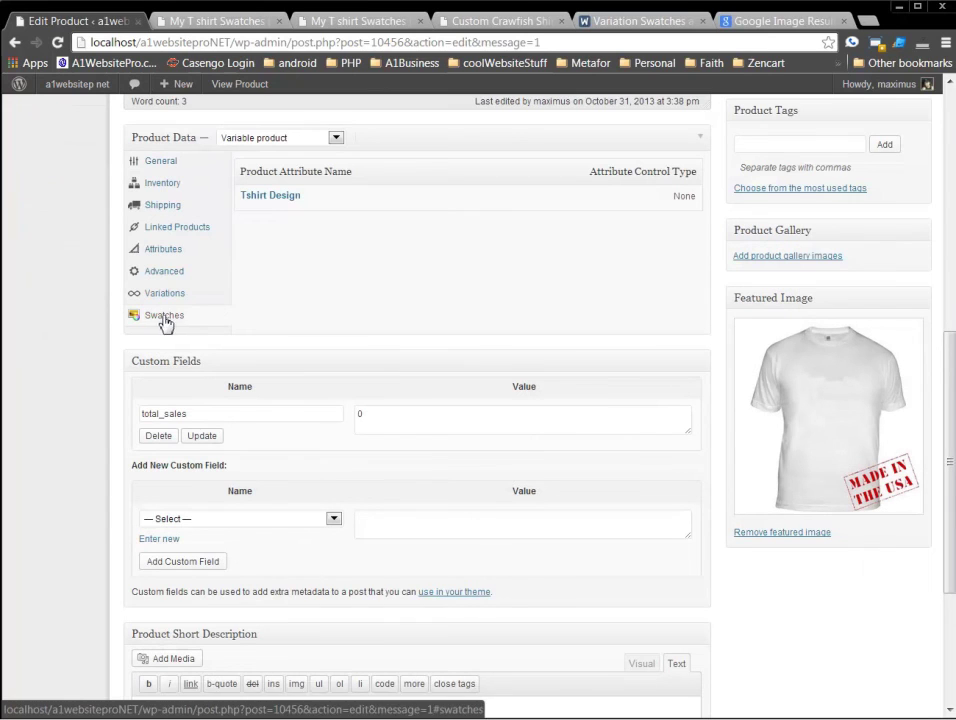
{"action": "left_click", "coordinate": [273, 203]}
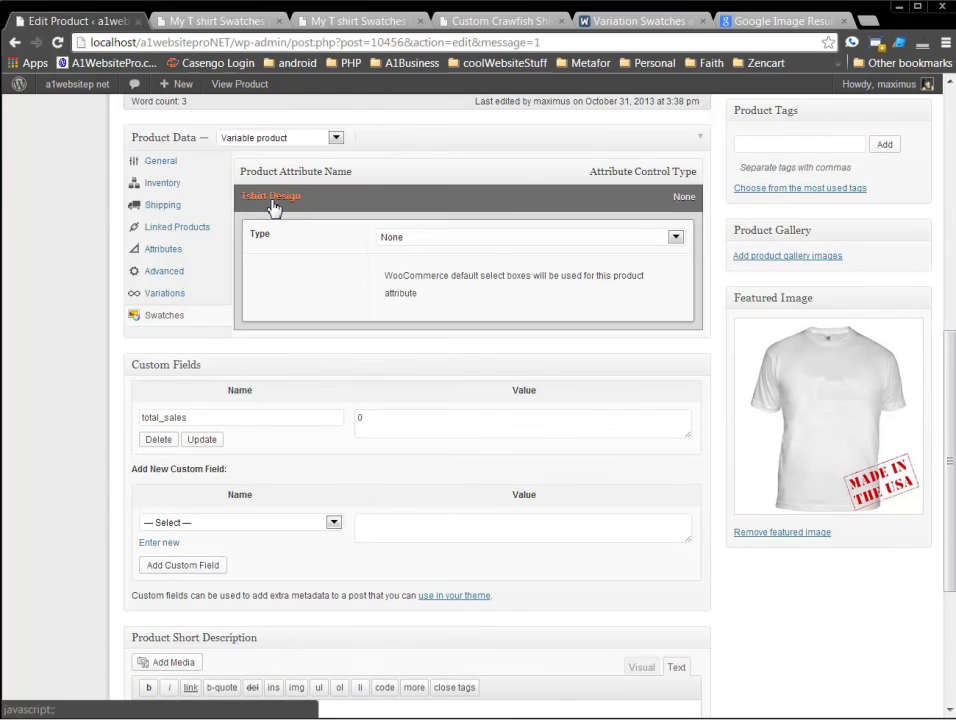
{"action": "left_click", "coordinate": [486, 238]}
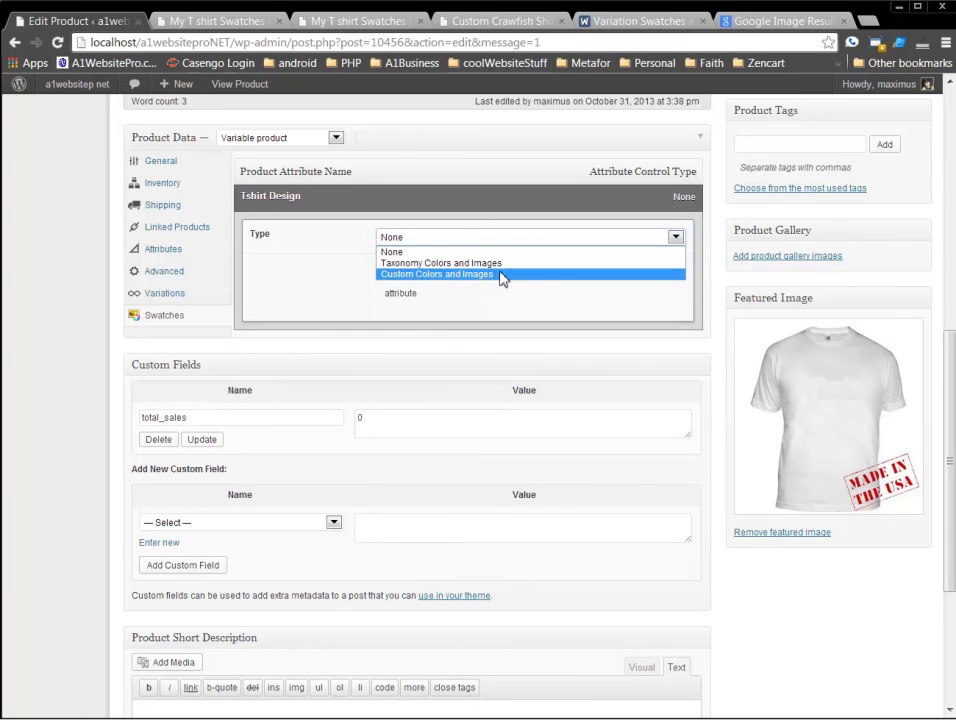
{"action": "left_click", "coordinate": [502, 274]}
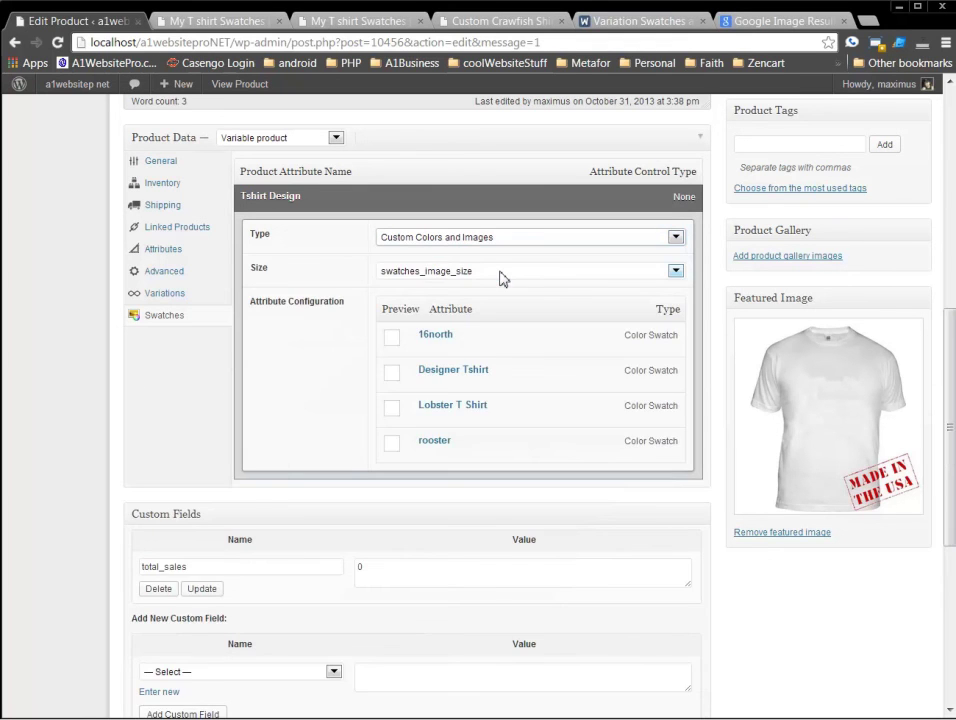
Switch the 16north swatch to Image and attach the 16north shirt picture found by searching '16'.
{"action": "left_click", "coordinate": [431, 342]}
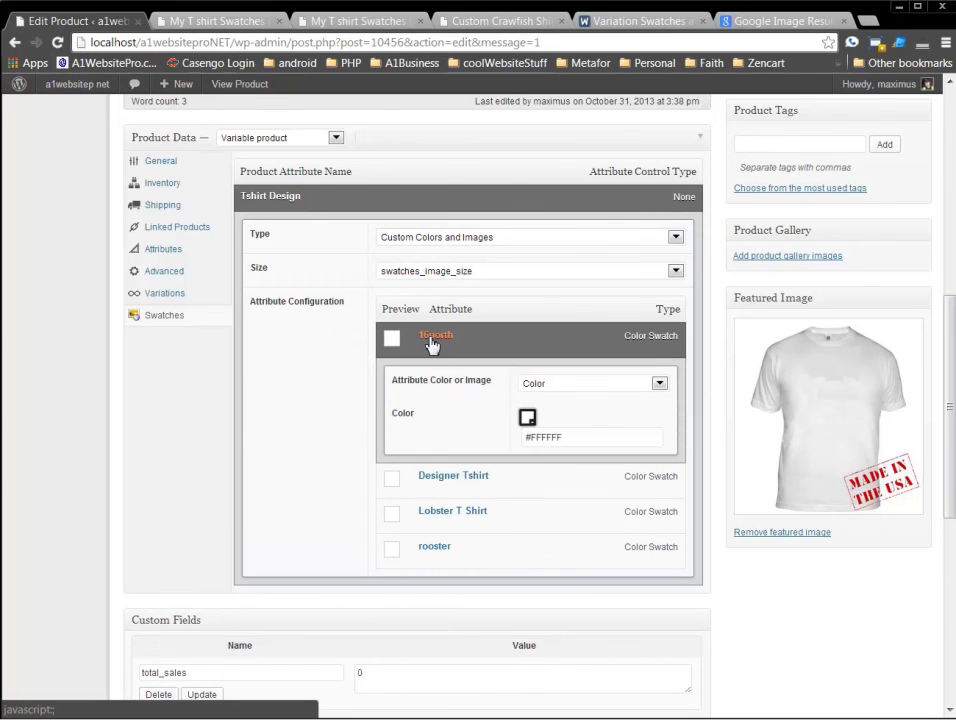
{"action": "left_click", "coordinate": [552, 386]}
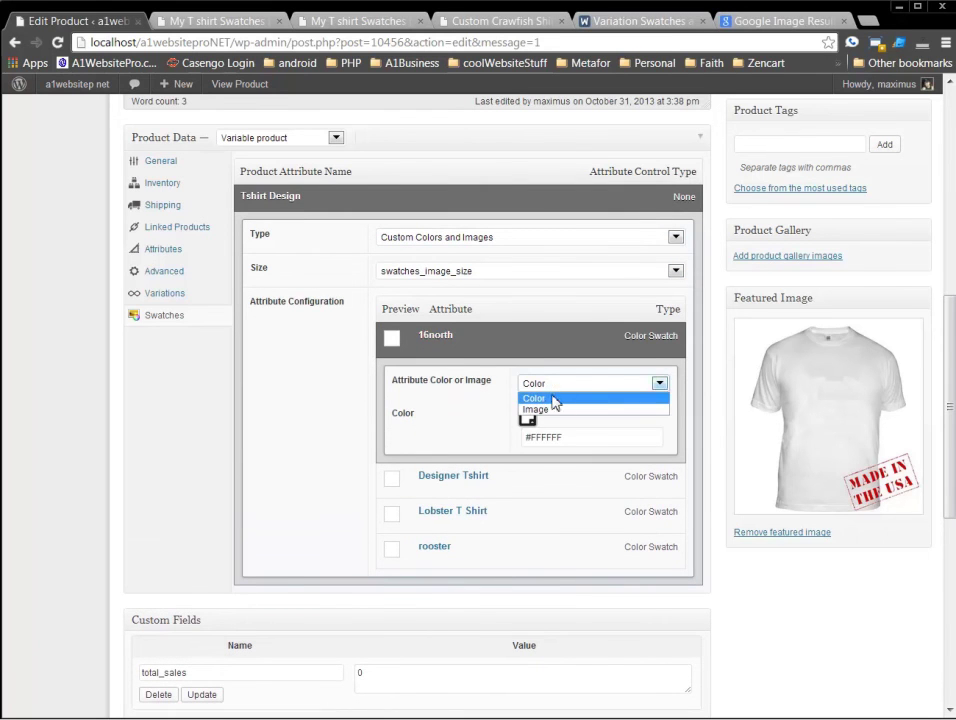
{"action": "left_click", "coordinate": [548, 410]}
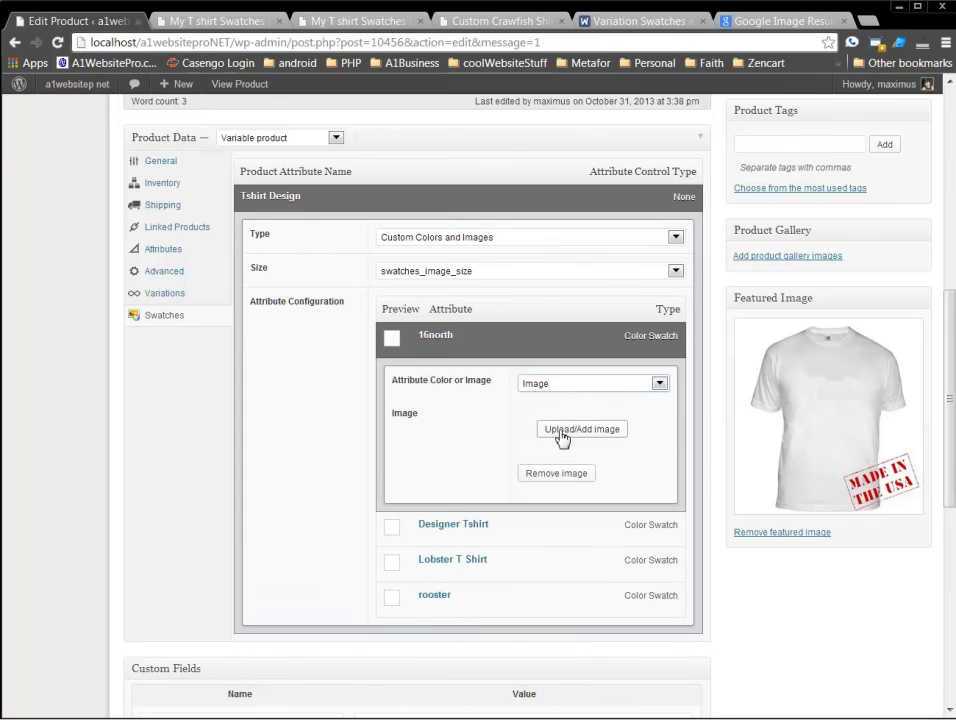
{"action": "left_click", "coordinate": [561, 432]}
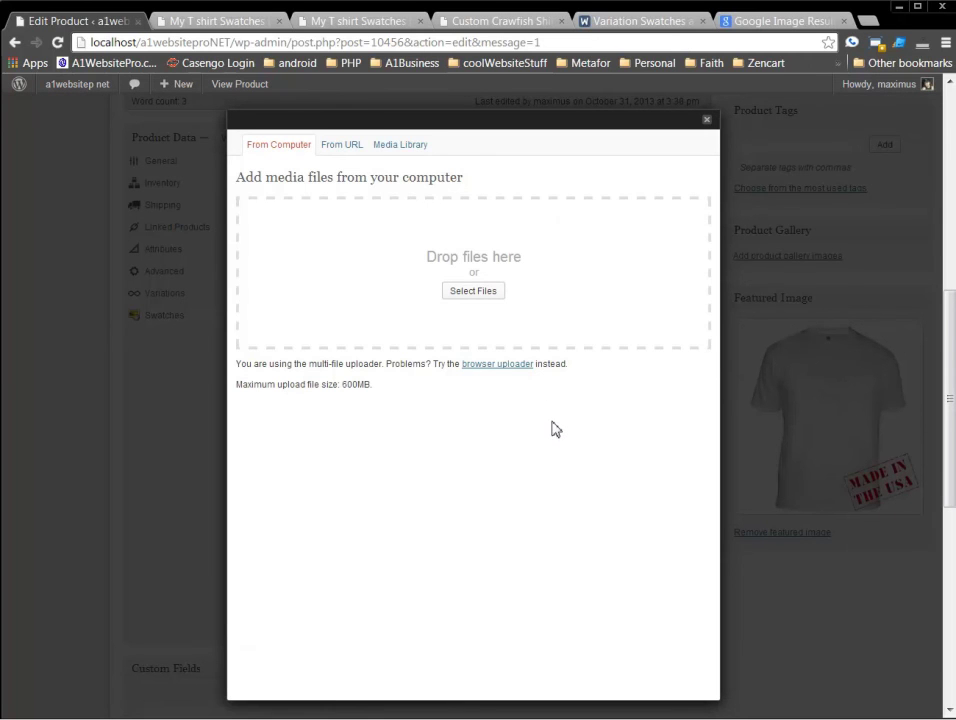
{"action": "left_click", "coordinate": [398, 147]}
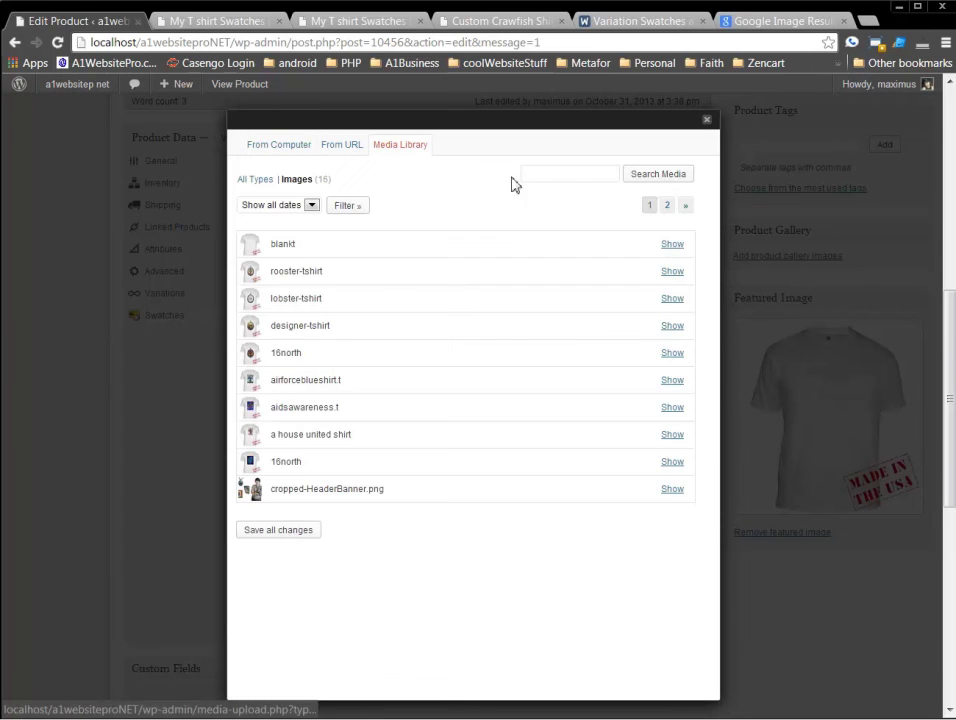
{"action": "left_click", "coordinate": [564, 177]}
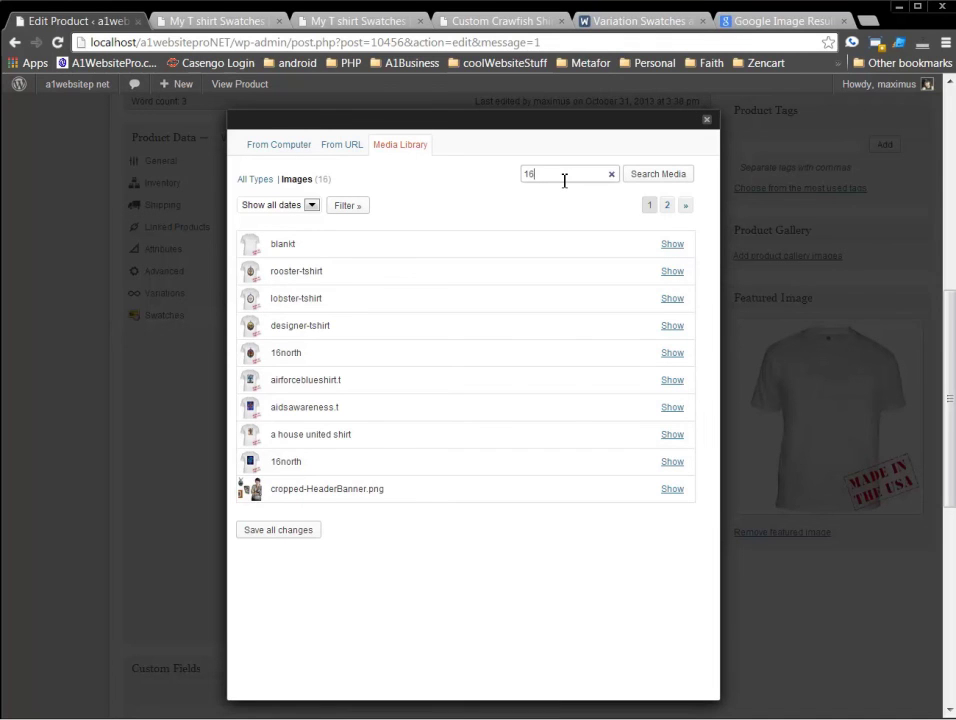
{"action": "type", "text": "16"}
{"action": "left_click", "coordinate": [657, 175]}
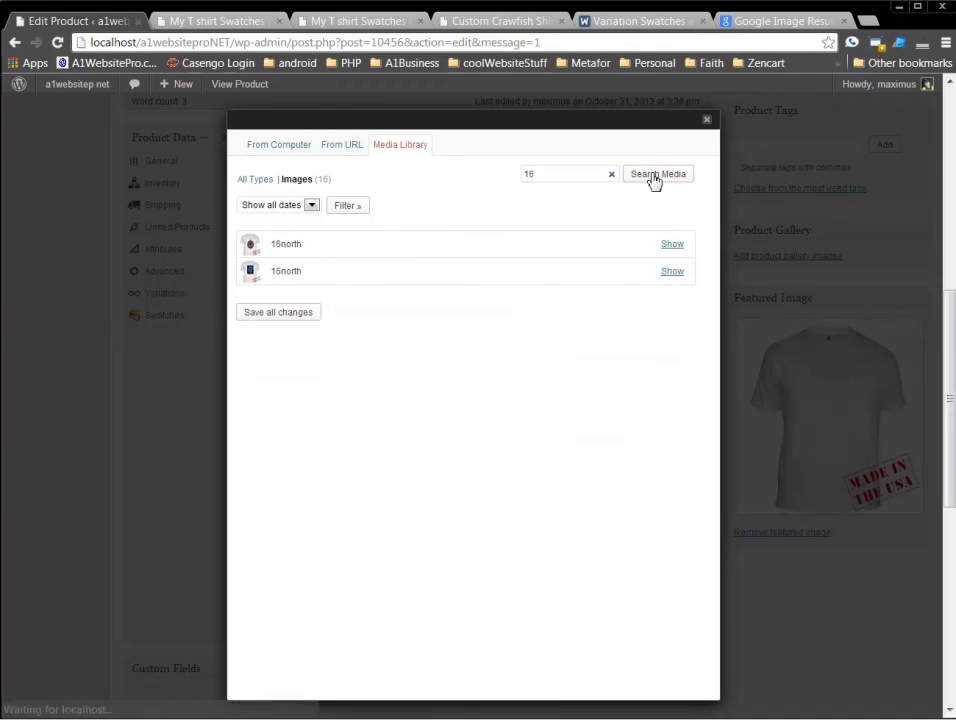
{"action": "left_click", "coordinate": [669, 244]}
{"action": "scroll", "coordinate": [559, 406], "scroll_direction": "down", "scroll_amount": 1}
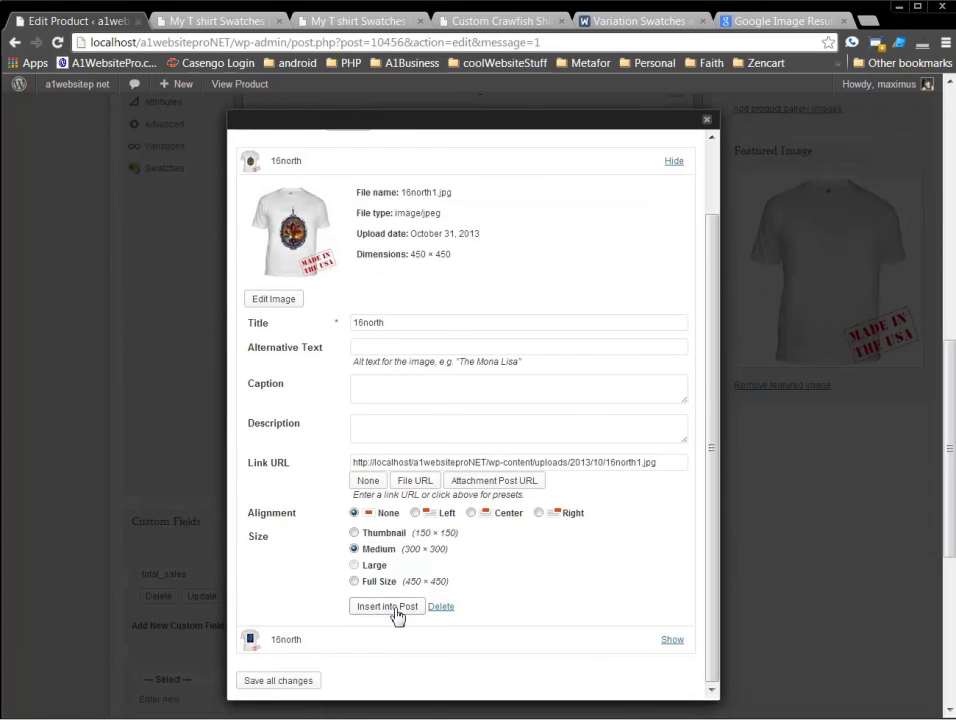
{"action": "left_click", "coordinate": [397, 614]}
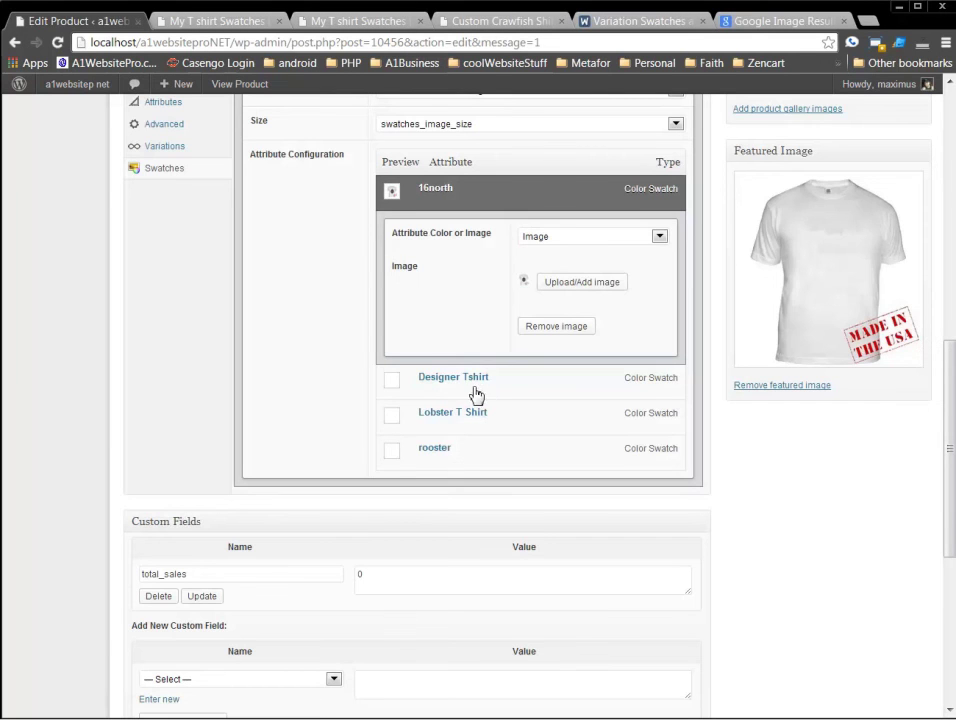
Expand the Designer Tshirt swatch and set its colour to purple.
{"action": "left_click", "coordinate": [457, 390]}
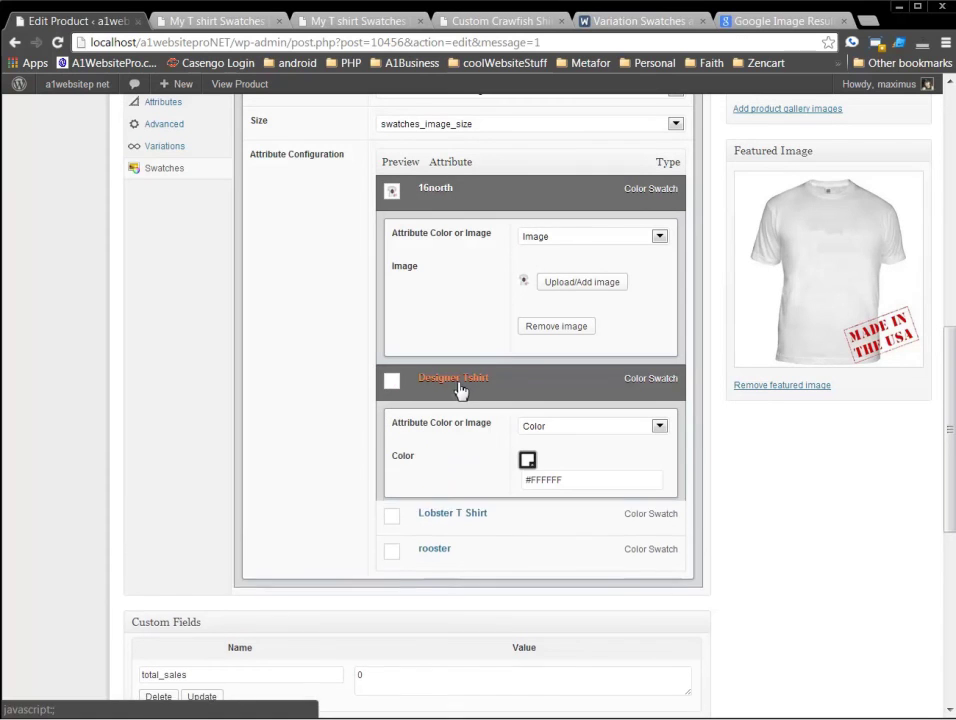
{"action": "left_click", "coordinate": [527, 461]}
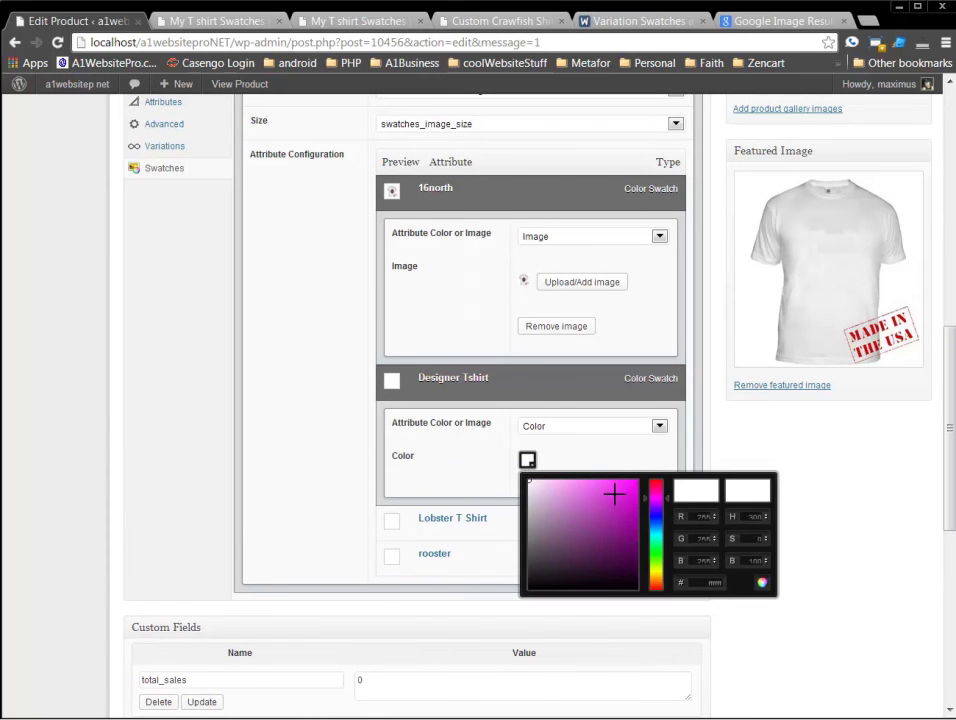
{"action": "left_click_drag", "start_coordinate": [617, 496], "coordinate": [627, 537]}
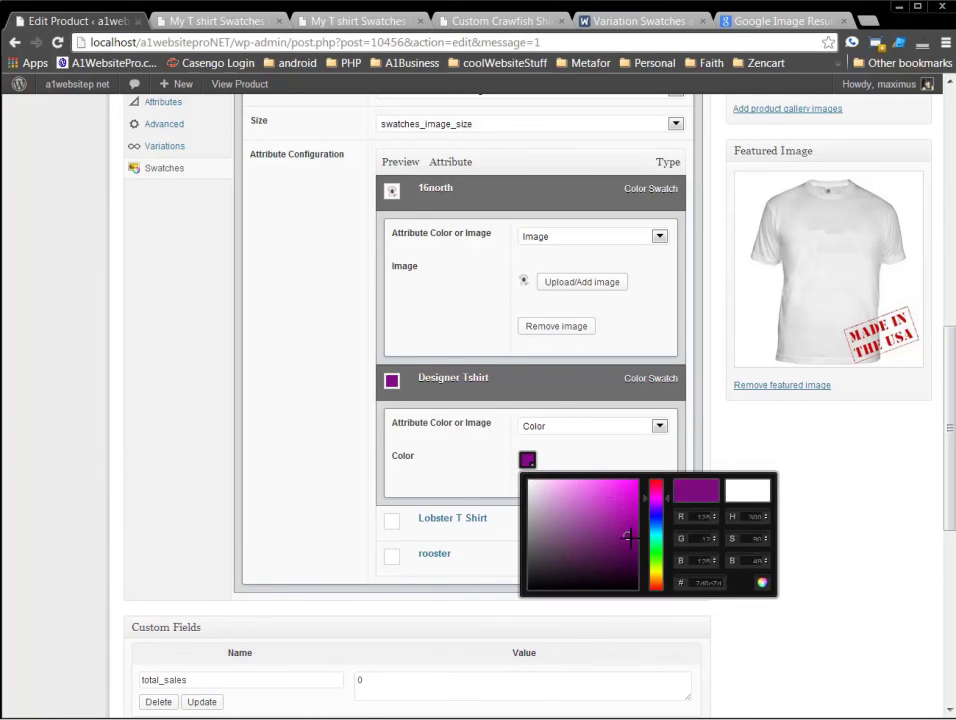
{"action": "left_click", "coordinate": [476, 466]}
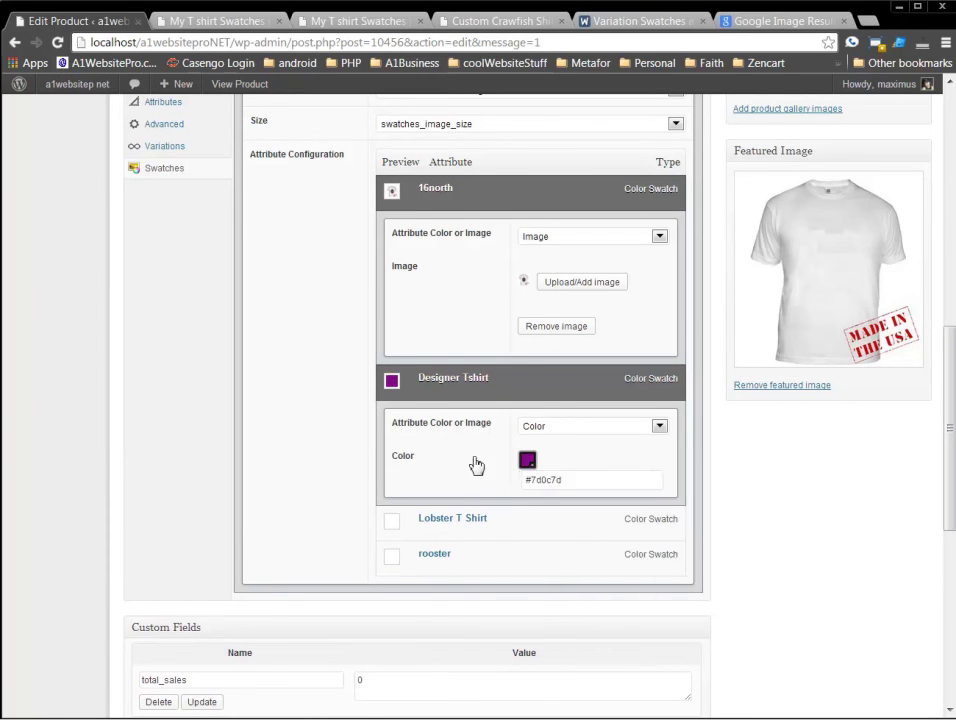
Switch the Designer Tshirt swatch to Image and attach the designer-tshirt picture from the media library.
{"action": "left_click", "coordinate": [597, 430]}
{"action": "left_click", "coordinate": [574, 452]}
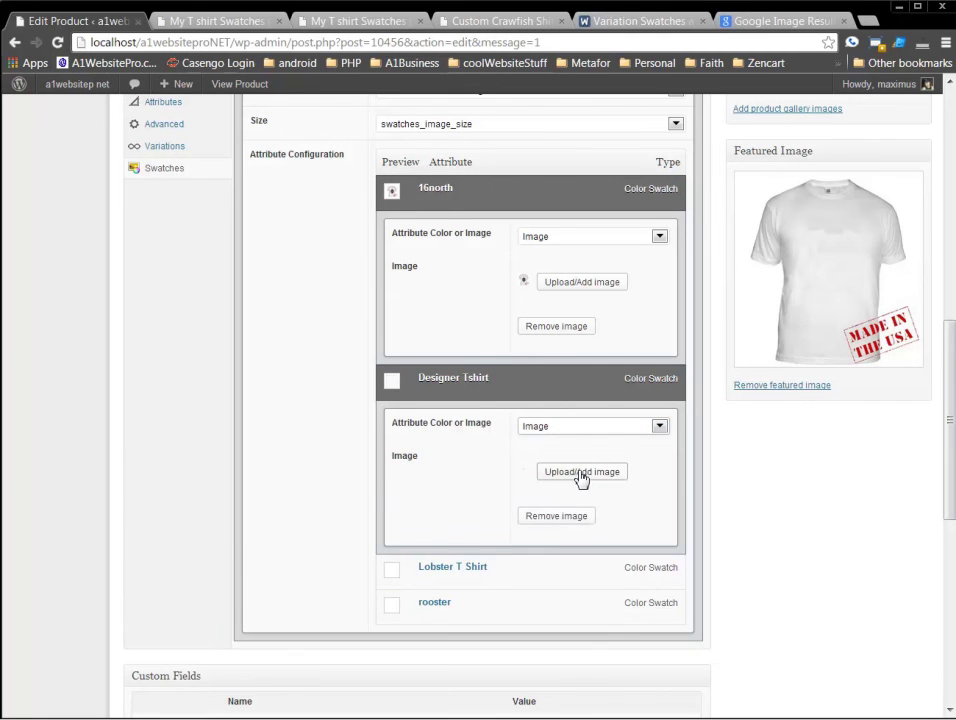
{"action": "left_click", "coordinate": [580, 472]}
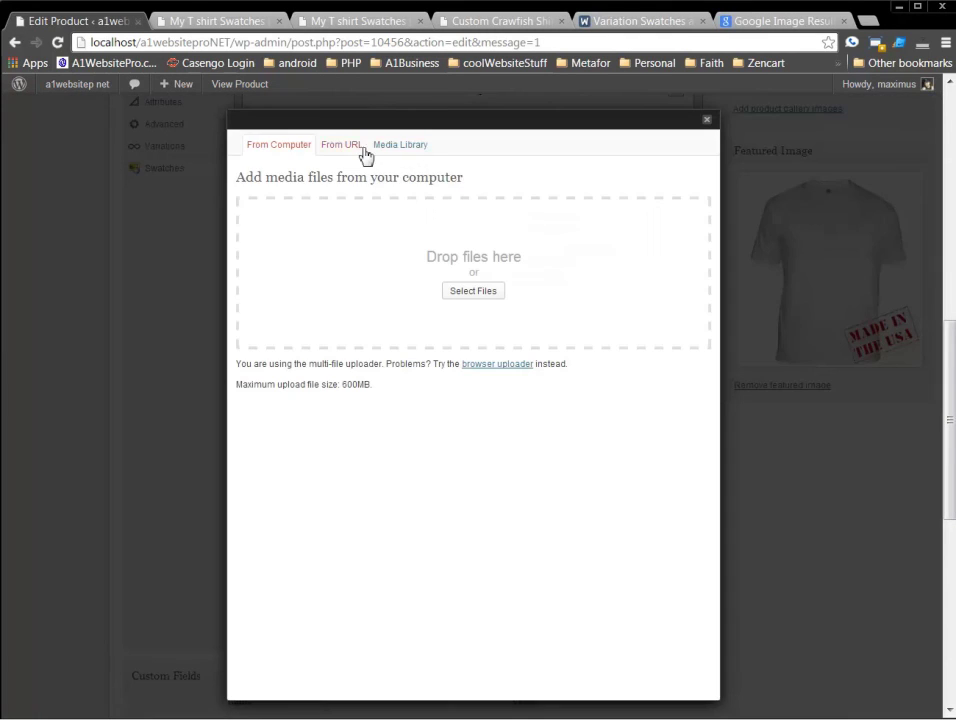
{"action": "left_click", "coordinate": [421, 152]}
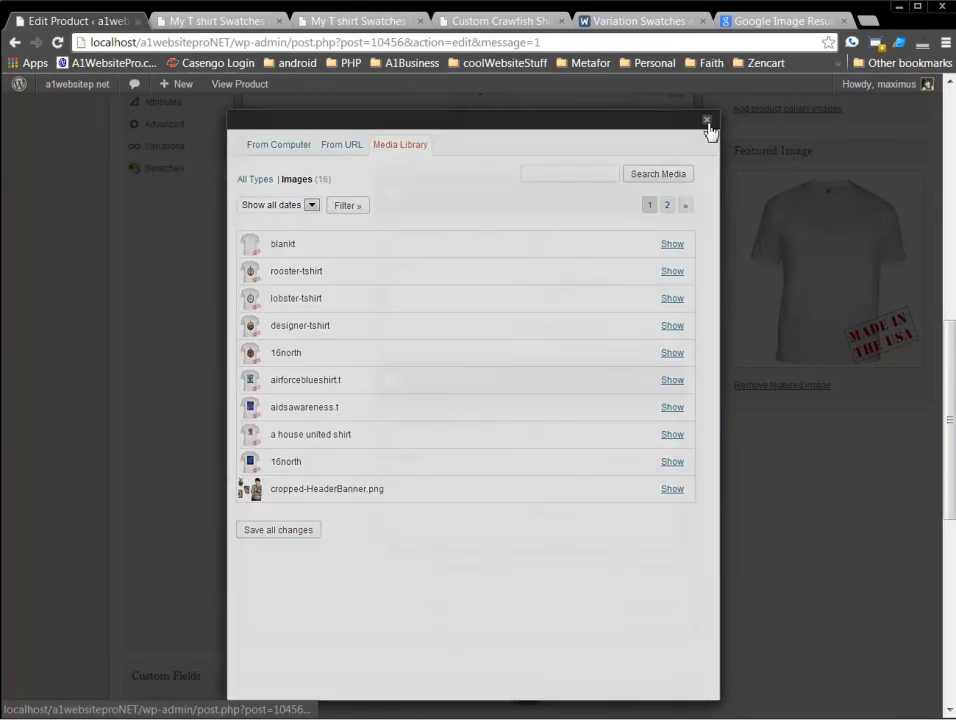
{"action": "left_click", "coordinate": [706, 121]}
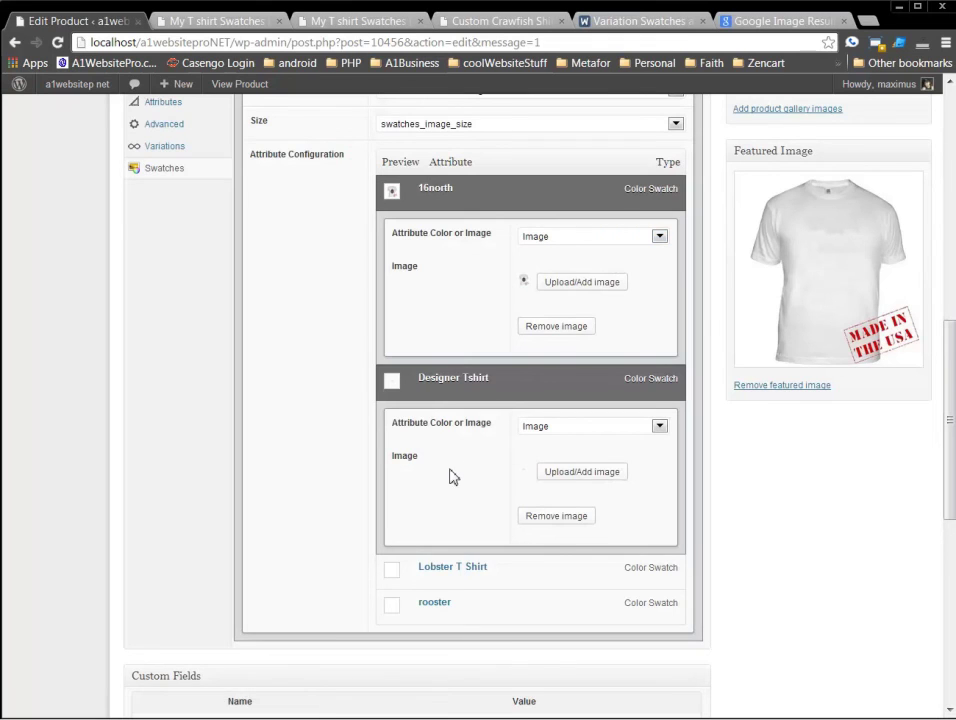
{"action": "left_click", "coordinate": [566, 476]}
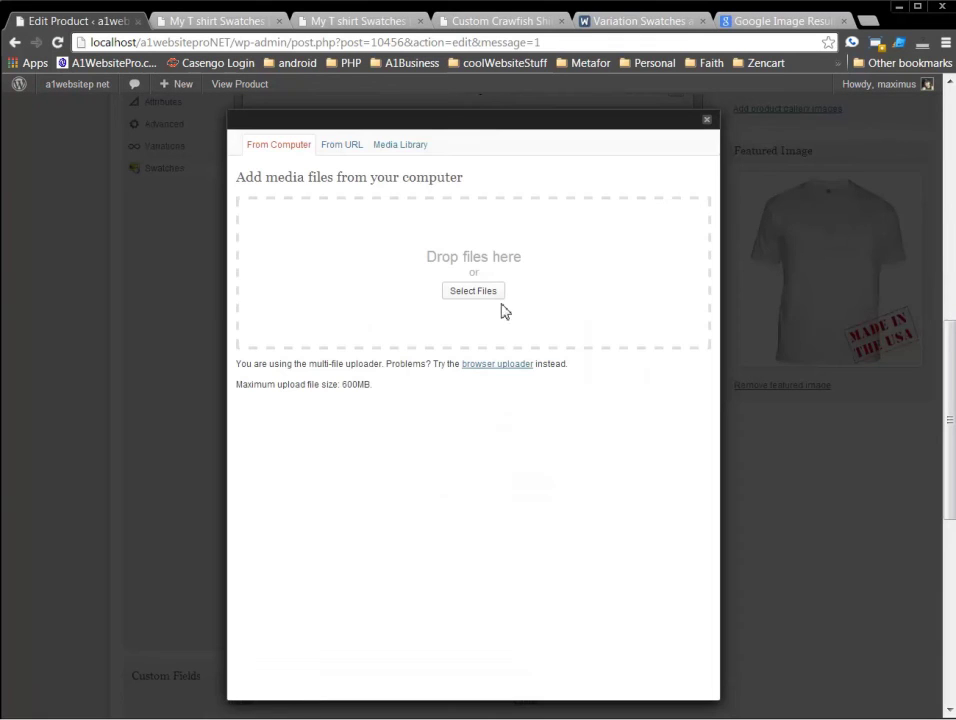
{"action": "left_click", "coordinate": [405, 148]}
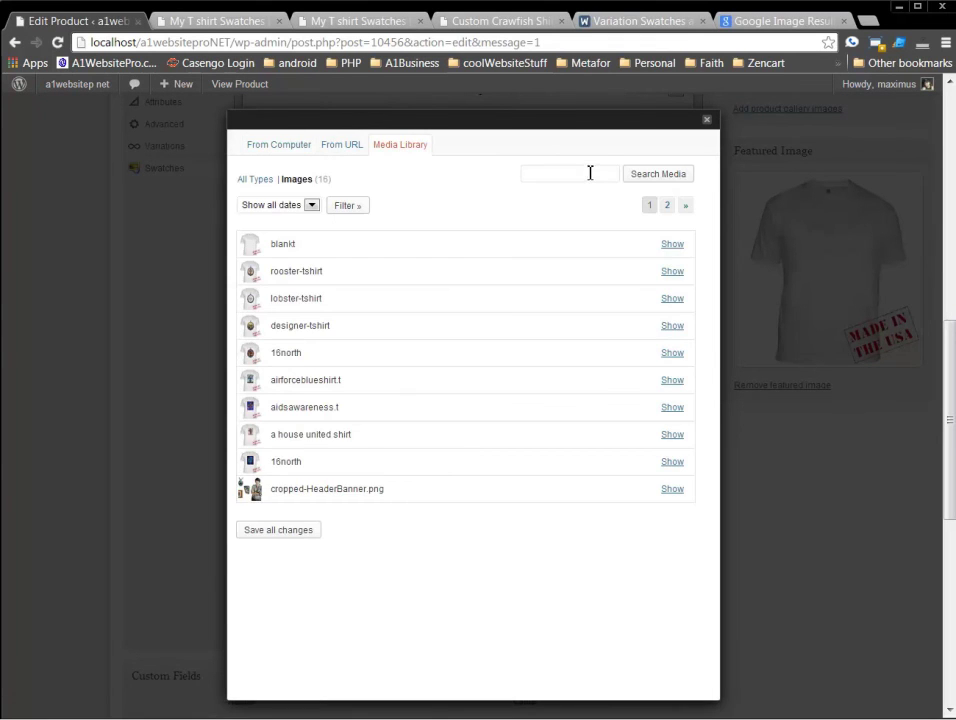
{"action": "left_click", "coordinate": [673, 326]}
{"action": "scroll", "coordinate": [615, 384], "scroll_direction": "down", "scroll_amount": 1}
{"action": "scroll", "coordinate": [550, 476], "scroll_direction": "down", "scroll_amount": 1}
{"action": "left_click", "coordinate": [382, 599]}
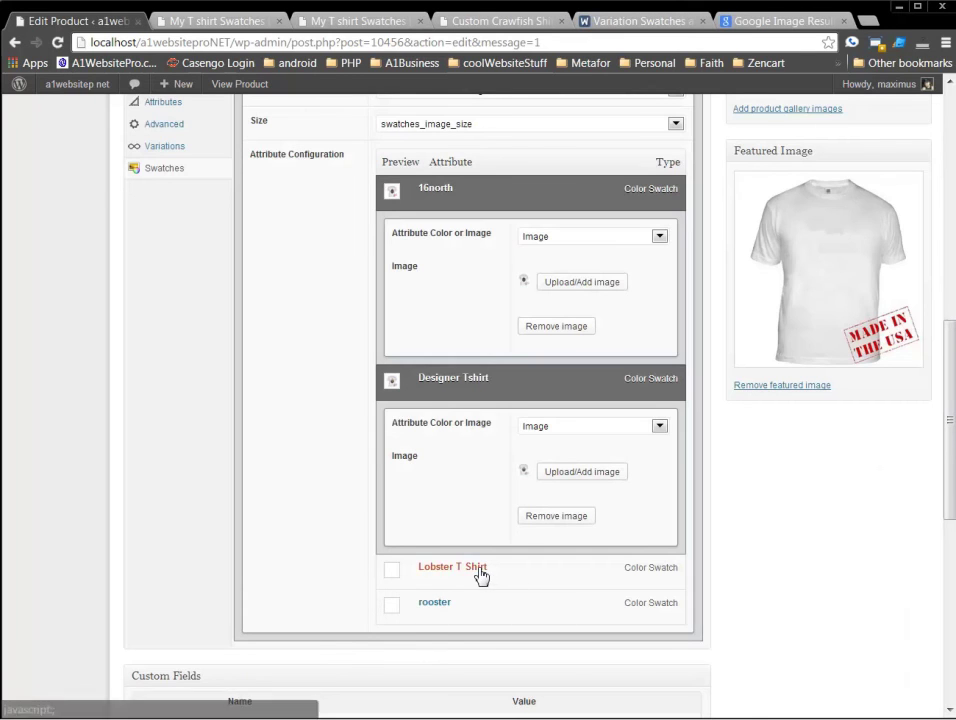
Make Lobster T Shirt an image swatch using the lobster-tshirt picture.
{"action": "left_click", "coordinate": [482, 570]}
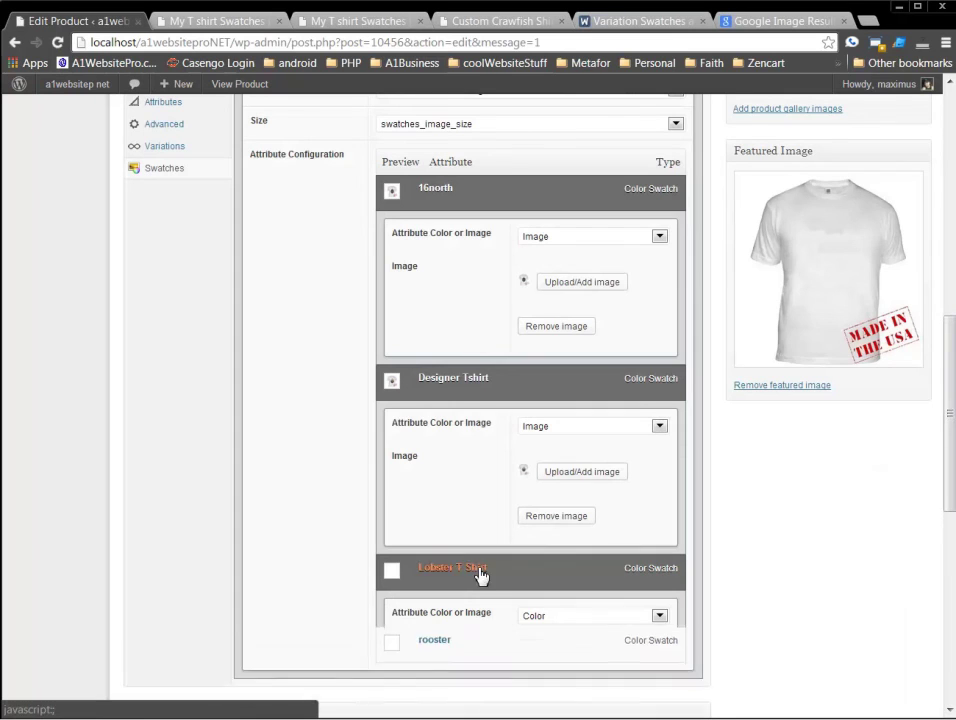
{"action": "left_click", "coordinate": [577, 626]}
{"action": "left_click", "coordinate": [566, 639]}
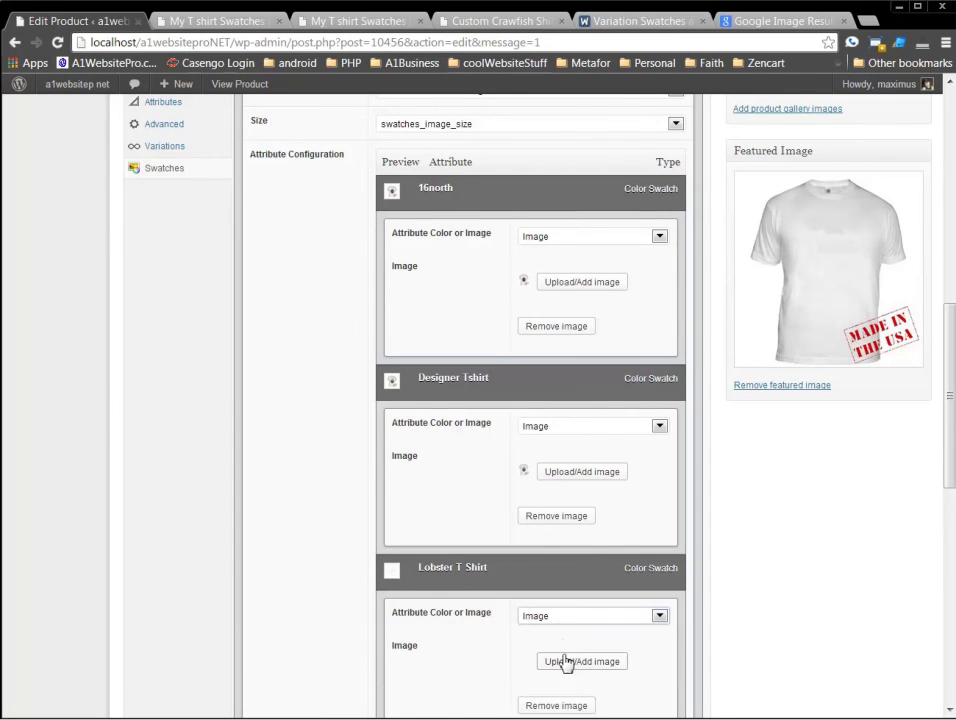
{"action": "left_click", "coordinate": [571, 664]}
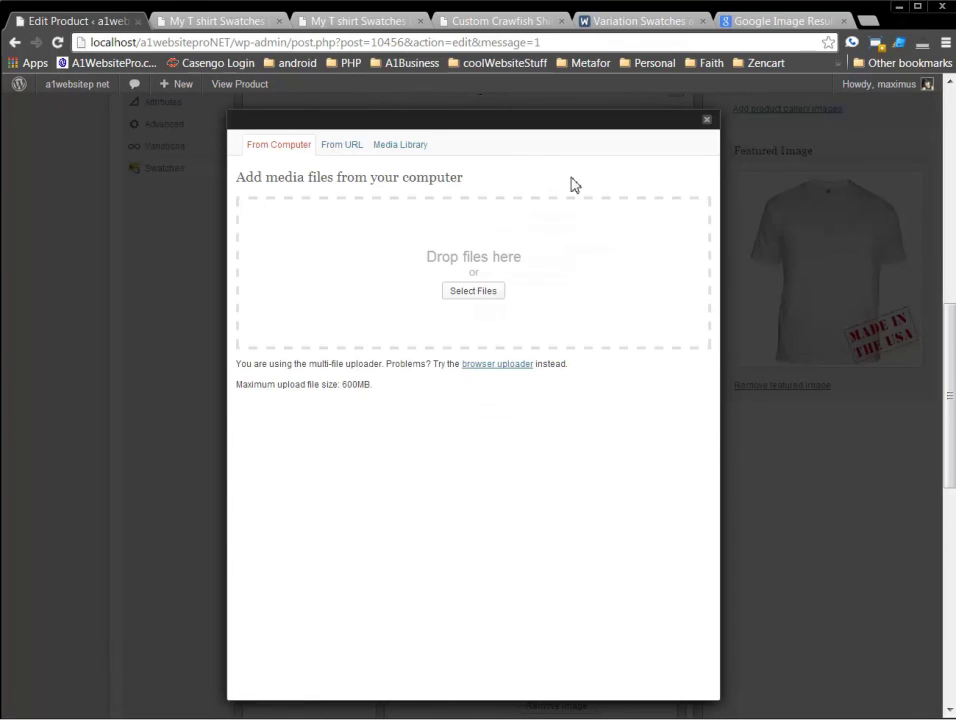
{"action": "left_click", "coordinate": [402, 147]}
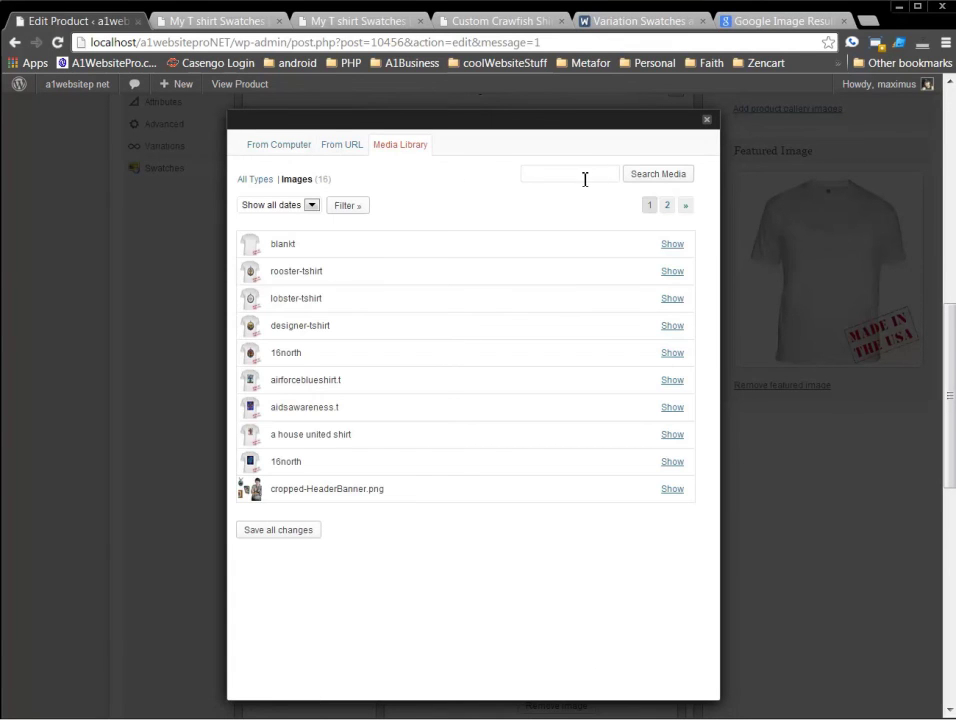
{"action": "left_click", "coordinate": [672, 298]}
{"action": "left_click", "coordinate": [397, 674]}
Make rooster an image swatch using the rooster-tshirt picture.
{"action": "scroll", "coordinate": [466, 530], "scroll_direction": "down", "scroll_amount": 3}
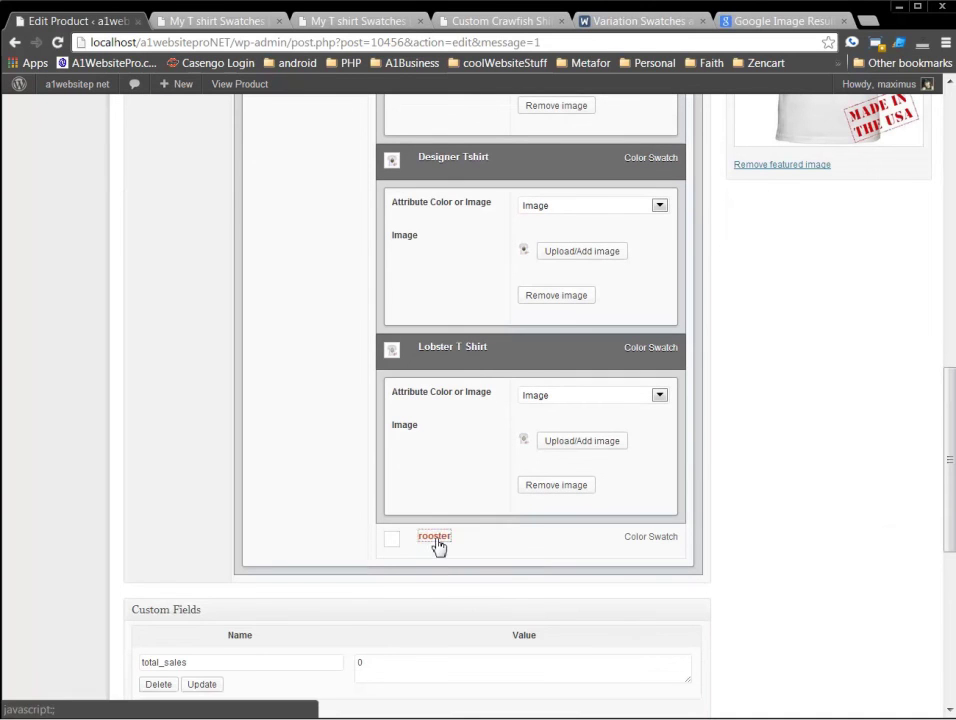
{"action": "left_click", "coordinate": [436, 540]}
{"action": "left_click", "coordinate": [600, 586]}
{"action": "left_click", "coordinate": [577, 611]}
{"action": "left_click", "coordinate": [576, 634]}
{"action": "left_click", "coordinate": [403, 146]}
{"action": "left_click", "coordinate": [671, 271]}
{"action": "left_click", "coordinate": [399, 669]}
{"action": "scroll", "coordinate": [420, 620], "scroll_direction": "down", "scroll_amount": 3}
{"action": "scroll", "coordinate": [390, 540], "scroll_direction": "up", "scroll_amount": 5}
{"action": "scroll", "coordinate": [362, 530], "scroll_direction": "up", "scroll_amount": 3}
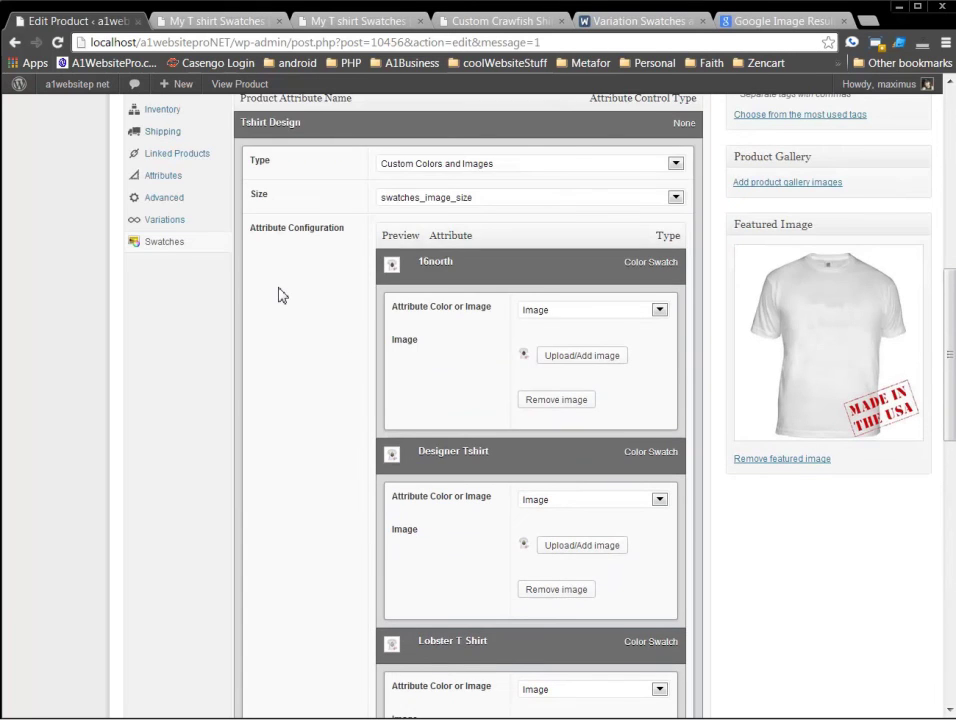
Update the My T shirt Swatches product to save the four image swatches.
{"action": "scroll", "coordinate": [768, 280], "scroll_direction": "up", "scroll_amount": 7}
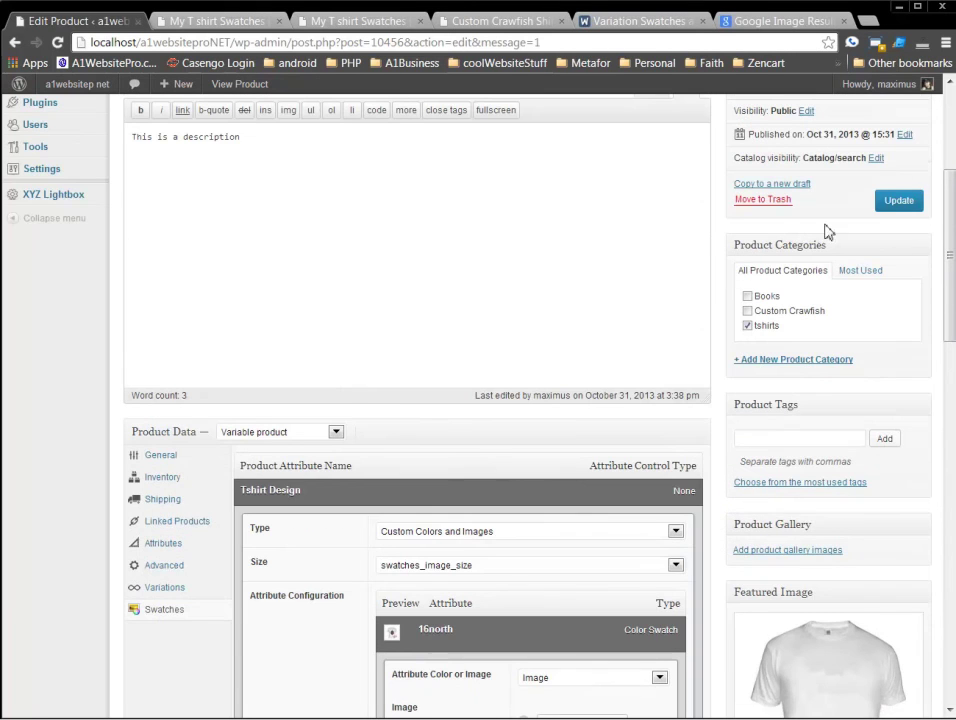
{"action": "left_click", "coordinate": [897, 204]}
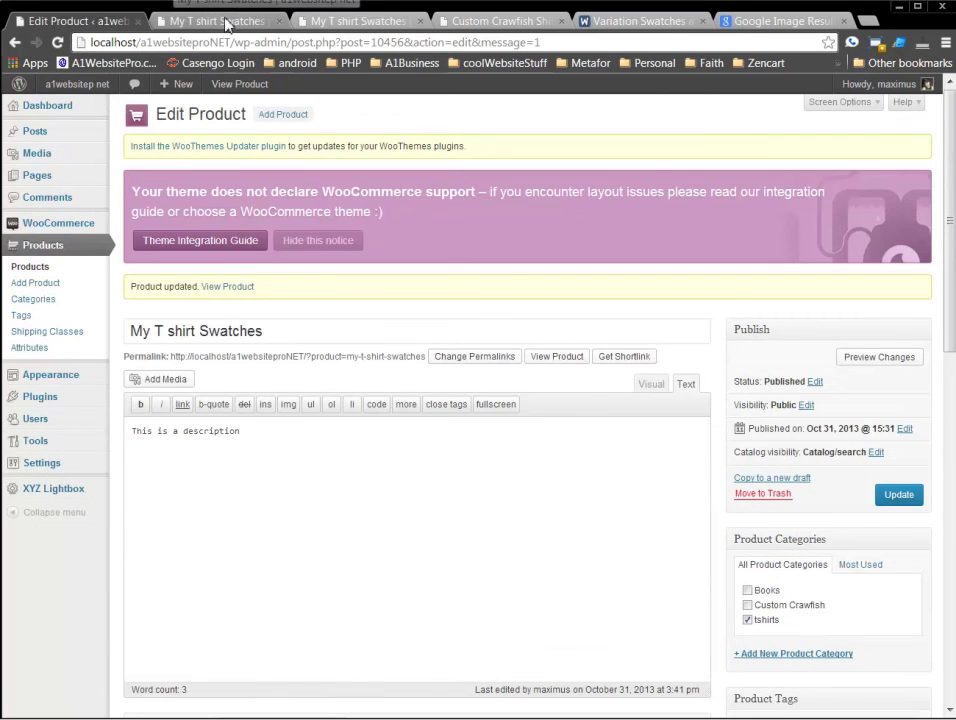
Bring up the My T shirt Swatches storefront page and reload it to show the new swatches.
{"action": "left_click", "coordinate": [225, 24]}
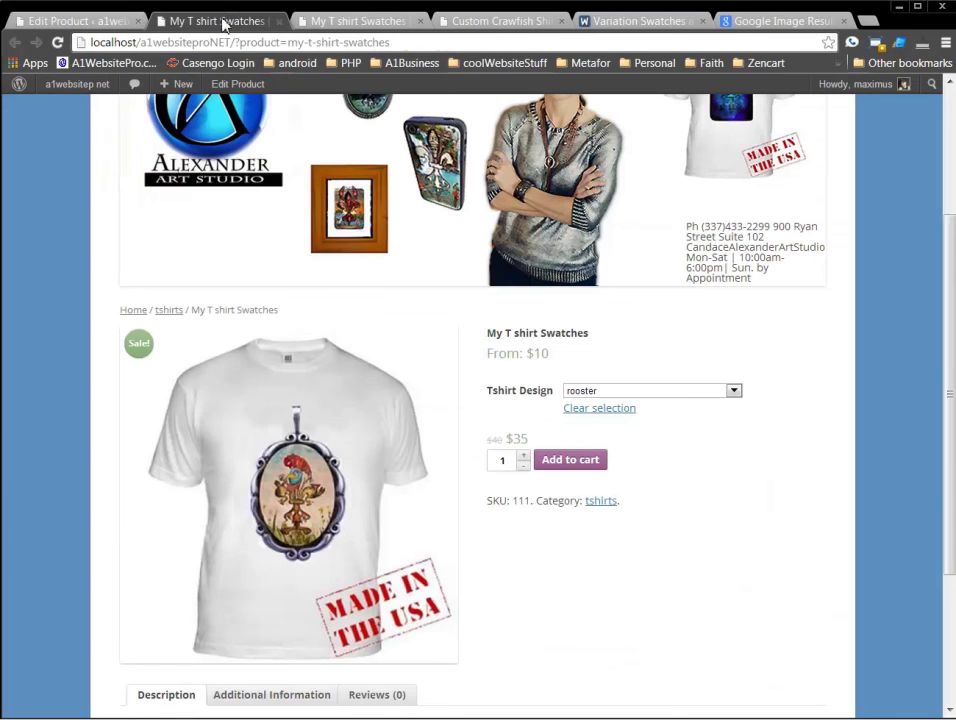
{"action": "left_click", "coordinate": [686, 397]}
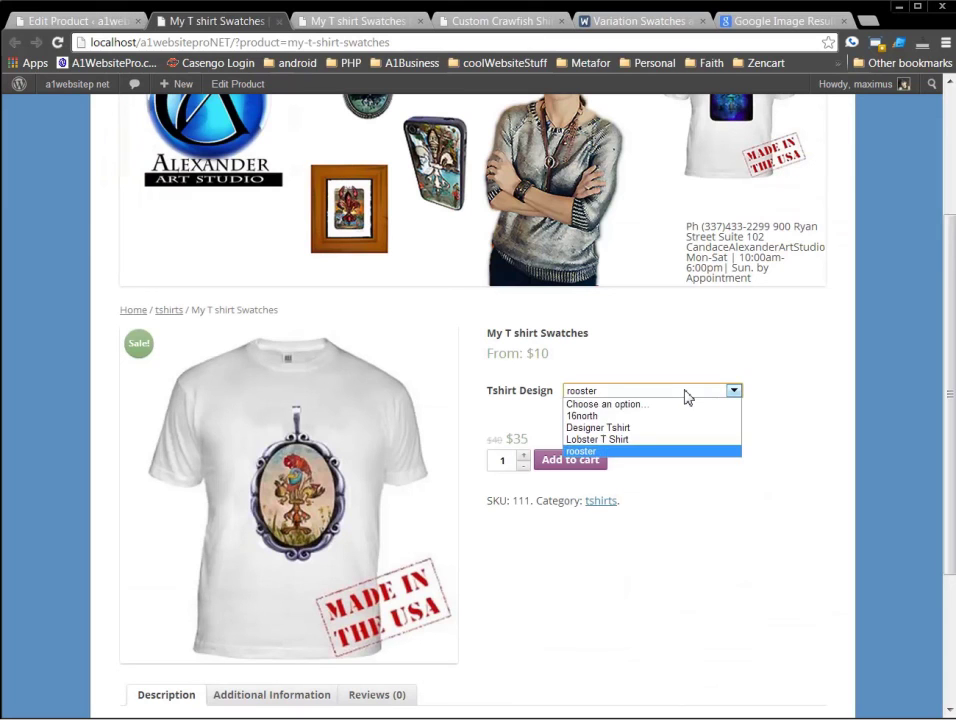
{"action": "left_click", "coordinate": [794, 380]}
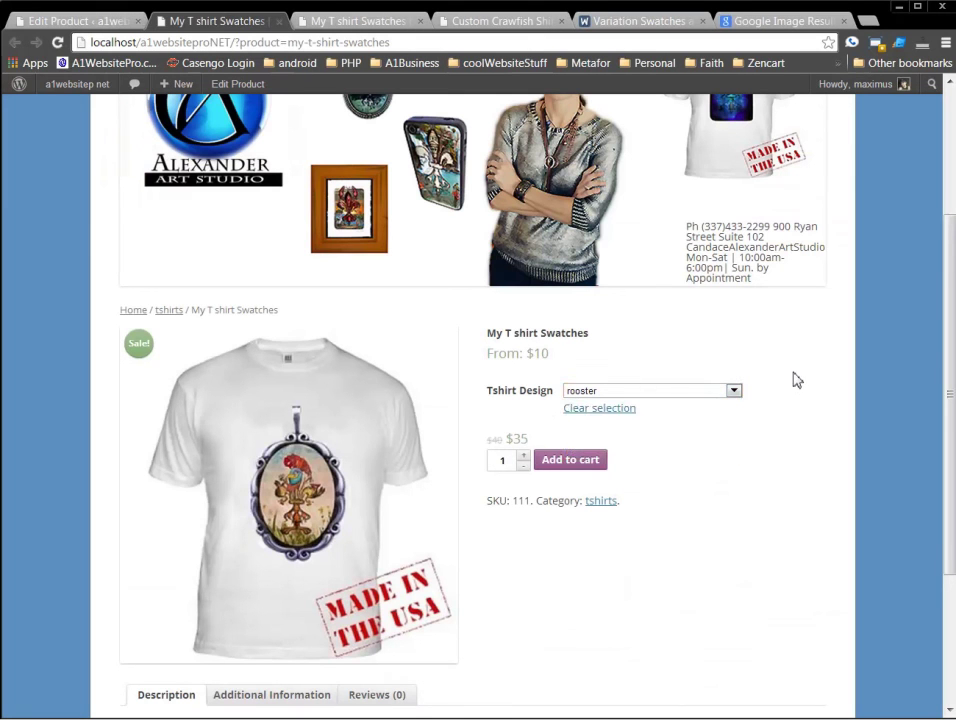
{"action": "left_click", "coordinate": [57, 42]}
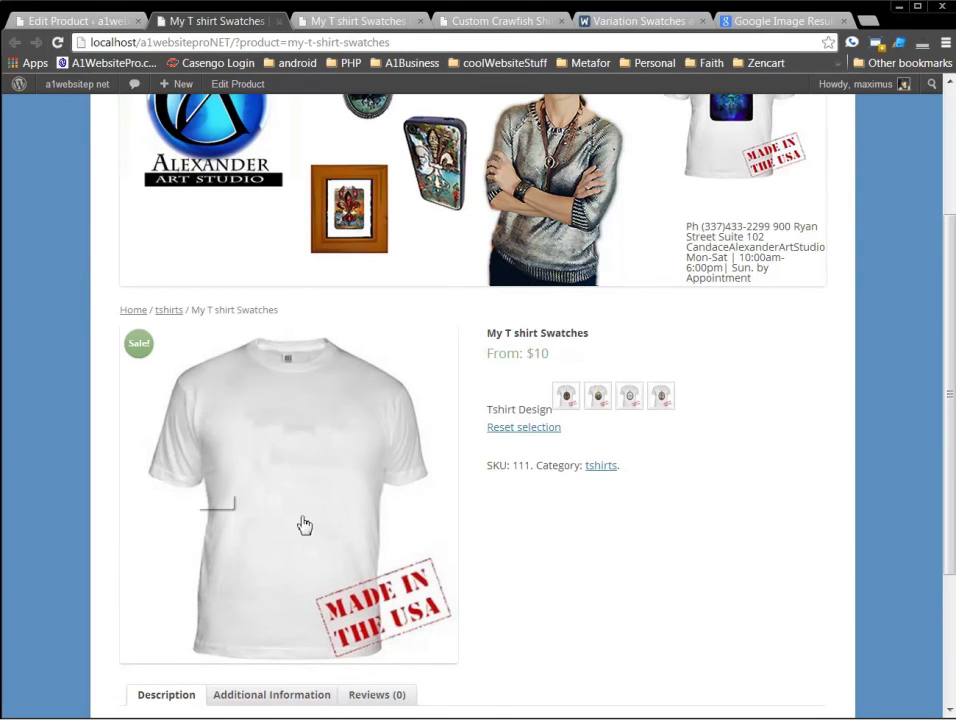
Try each of the four Tshirt Design image swatches, then move to the Google Image tab.
{"action": "left_click", "coordinate": [566, 398]}
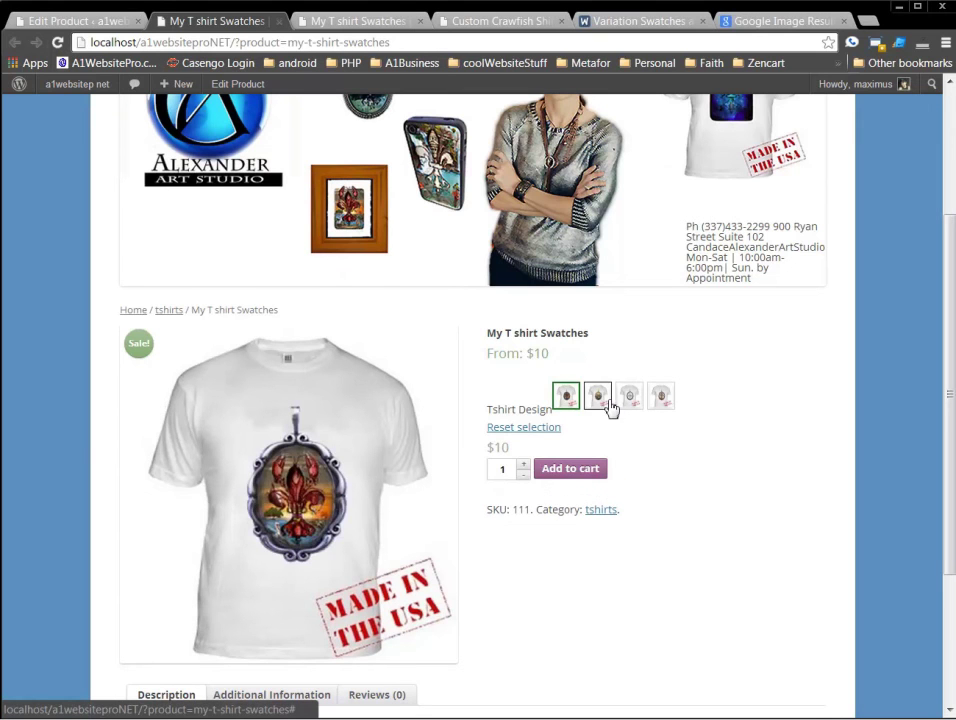
{"action": "left_click", "coordinate": [605, 403]}
{"action": "left_click", "coordinate": [631, 404]}
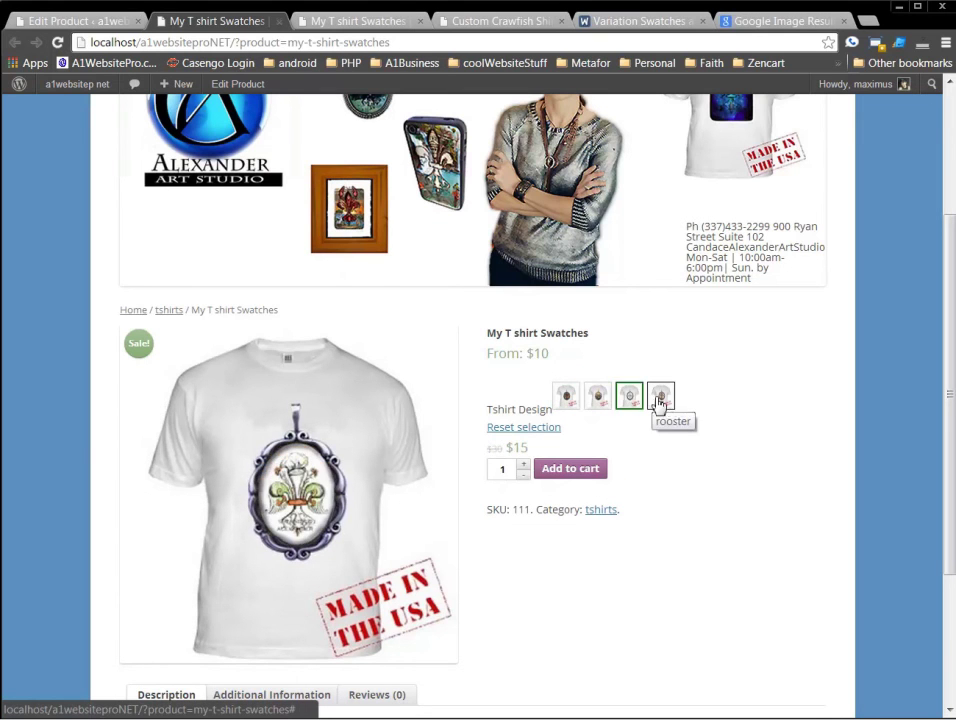
{"action": "left_click", "coordinate": [664, 403]}
{"action": "left_click", "coordinate": [597, 399]}
{"action": "left_click", "coordinate": [568, 401]}
{"action": "scroll", "coordinate": [720, 563], "scroll_direction": "down", "scroll_amount": 2}
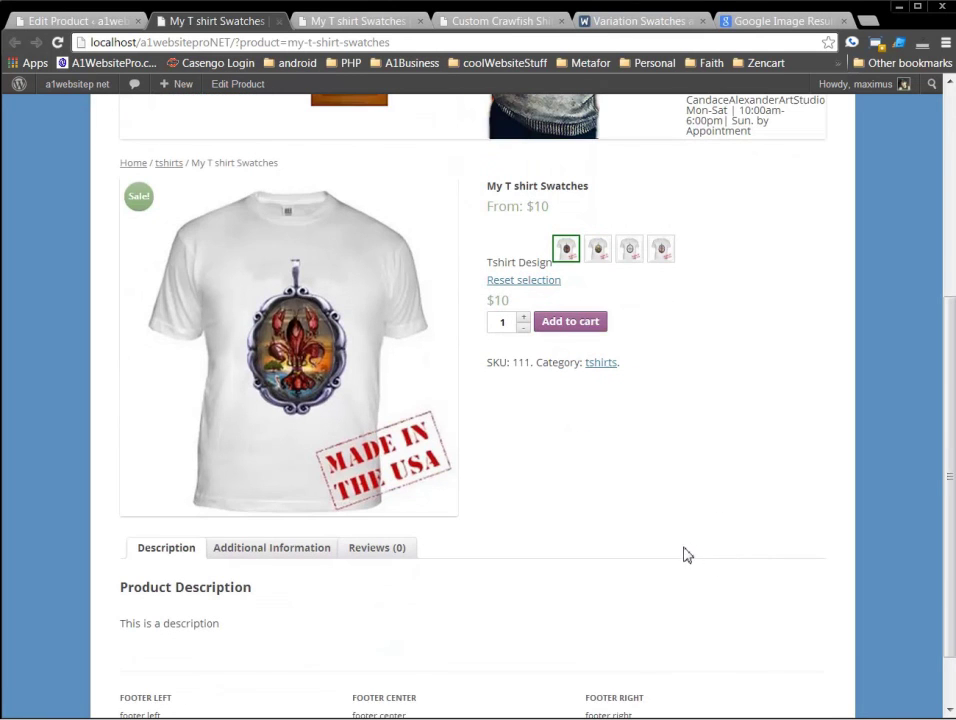
{"action": "scroll", "coordinate": [640, 525], "scroll_direction": "up", "scroll_amount": 2}
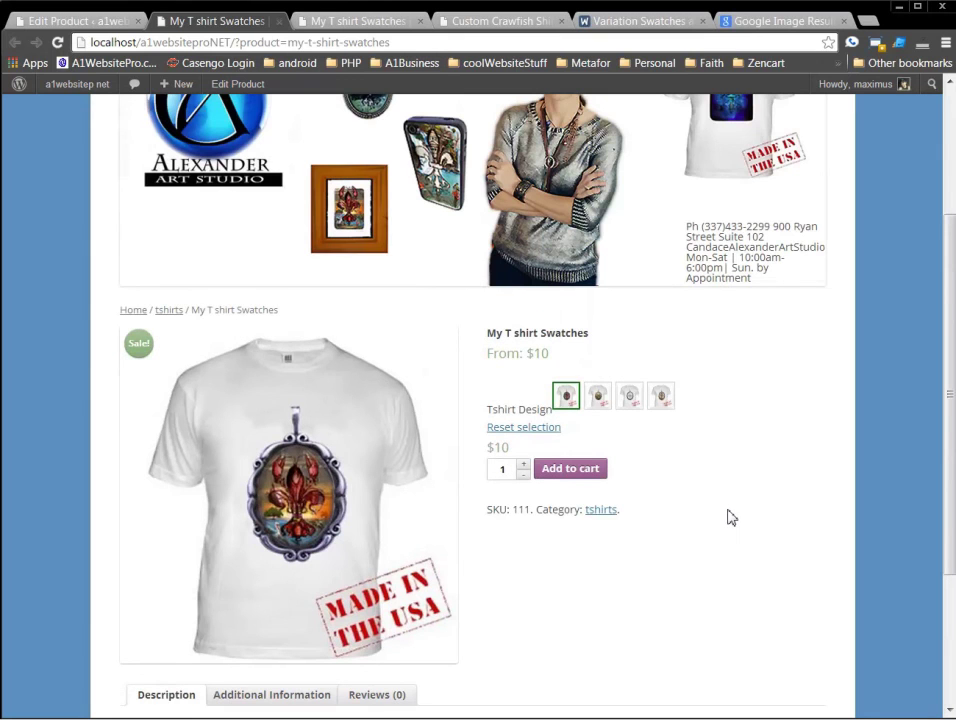
{"action": "scroll", "coordinate": [731, 517], "scroll_direction": "up", "scroll_amount": 1}
{"action": "scroll", "coordinate": [743, 522], "scroll_direction": "down", "scroll_amount": 2}
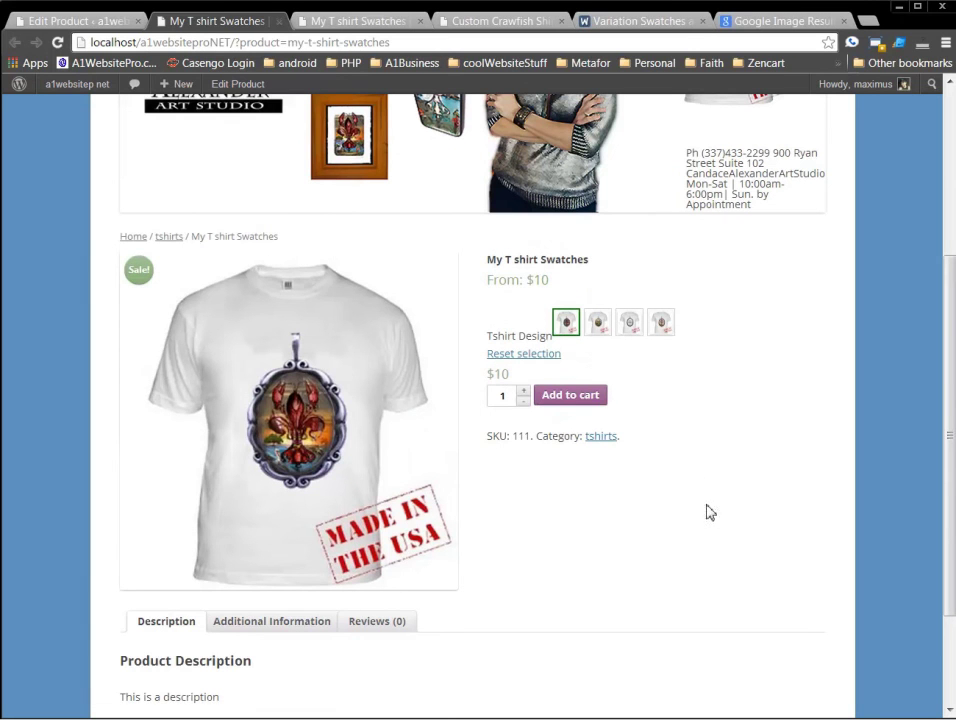
{"action": "left_click", "coordinate": [781, 22]}
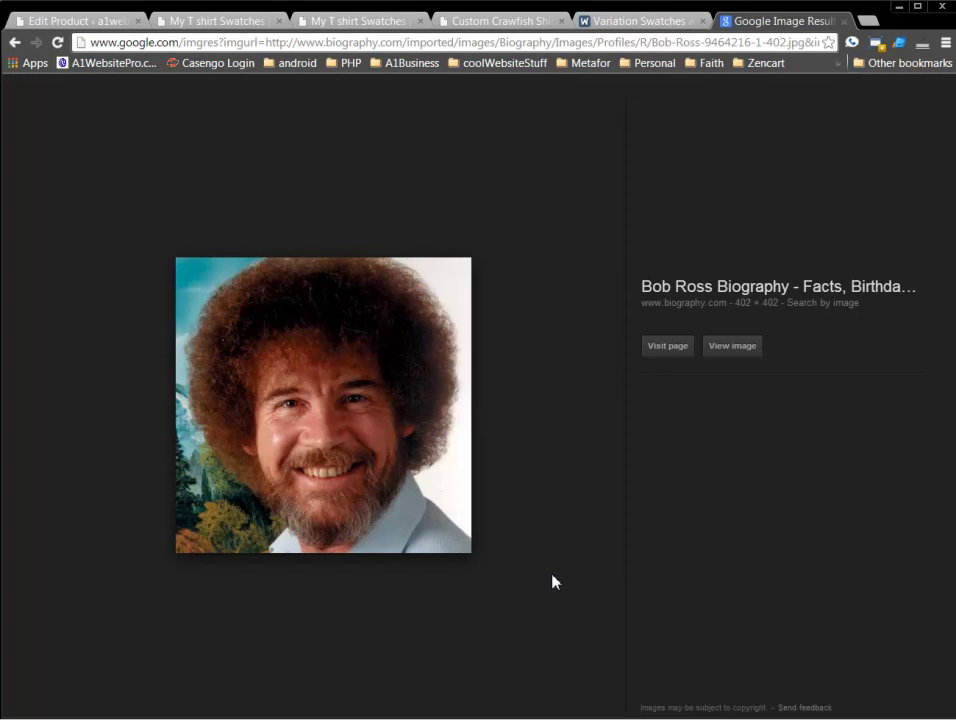